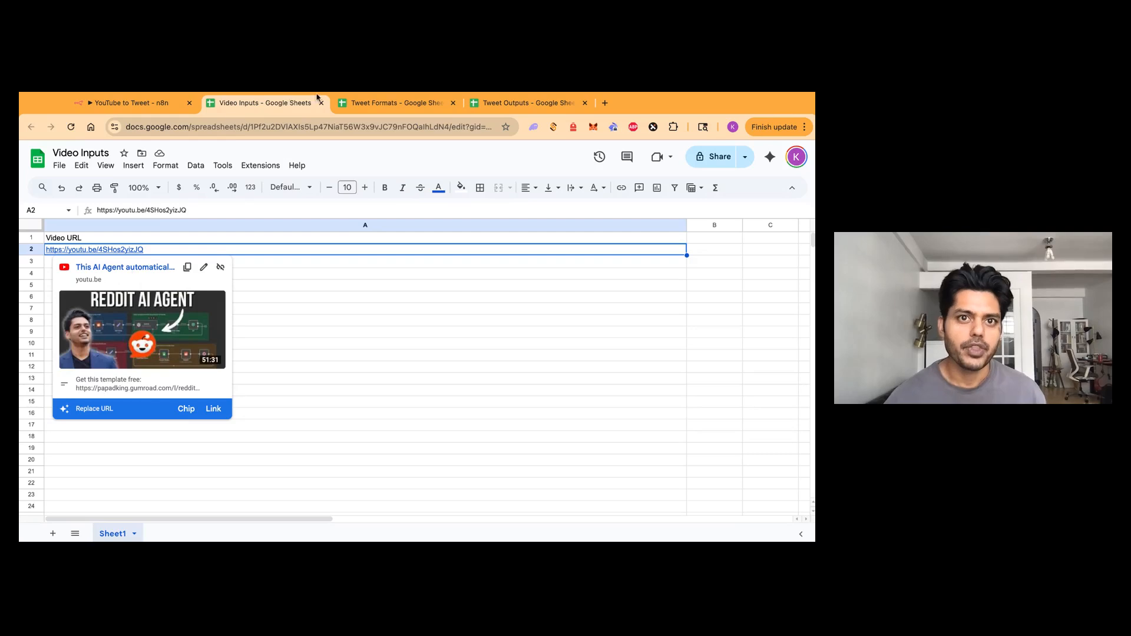
Look over the templates and example URLs in the Tweet Formats sheet, and view the Tweet Outputs sheet.
{"action": "left_click", "coordinate": [354, 106]}
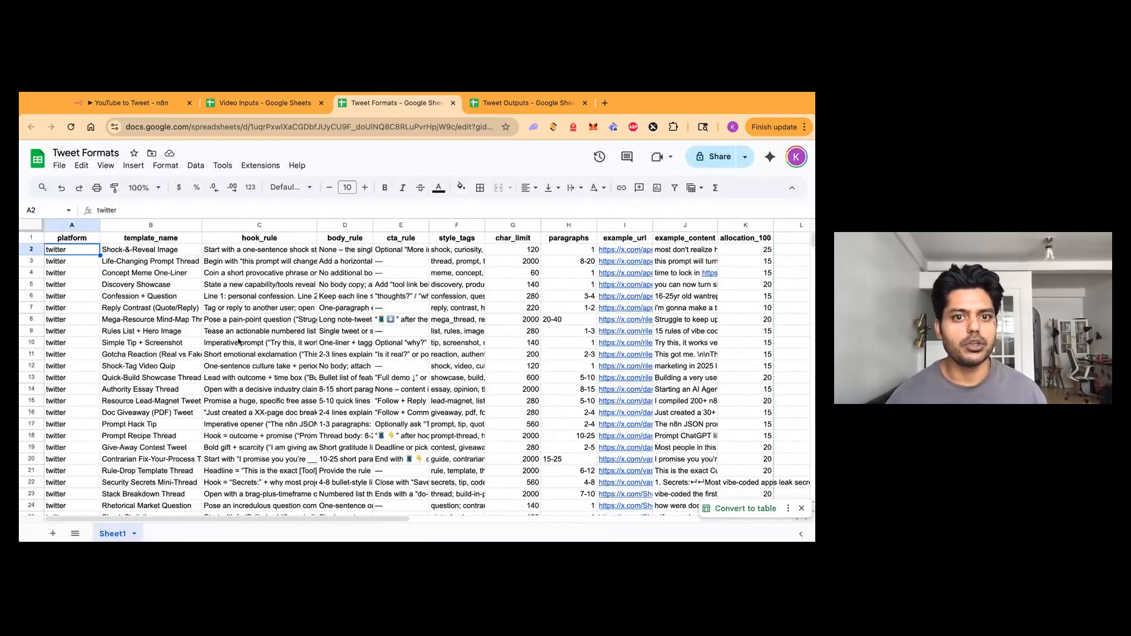
{"action": "left_click", "coordinate": [624, 249]}
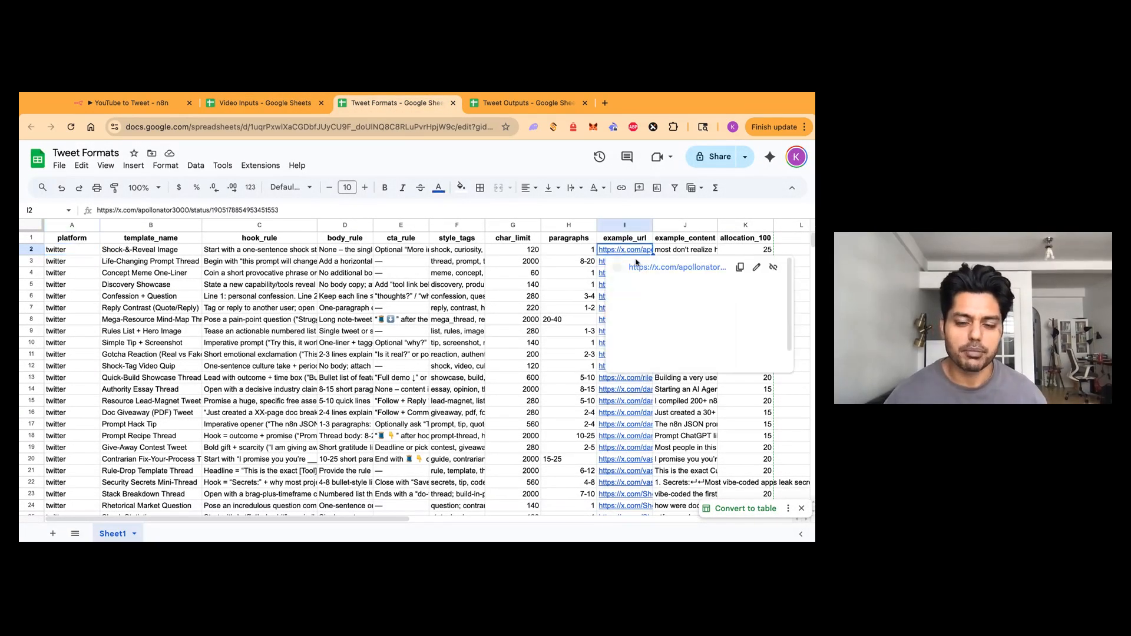
{"action": "left_click", "coordinate": [635, 426]}
{"action": "left_click", "coordinate": [518, 103]}
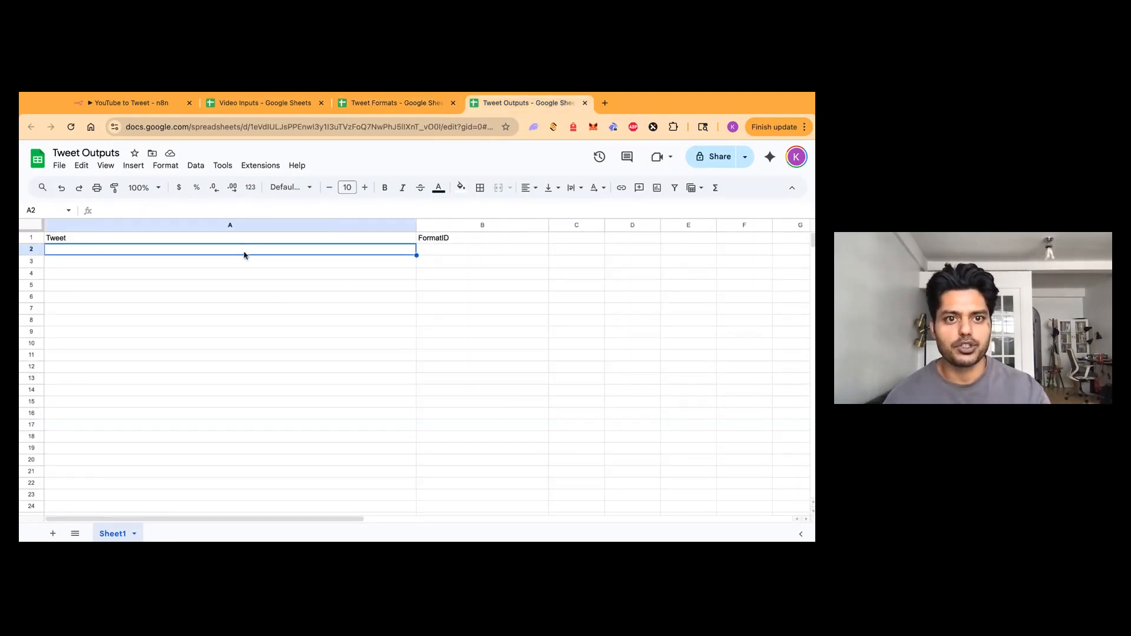
Switch to n8n and execute the YouTube to Tweet workflow from its Start trigger.
{"action": "left_click", "coordinate": [157, 109]}
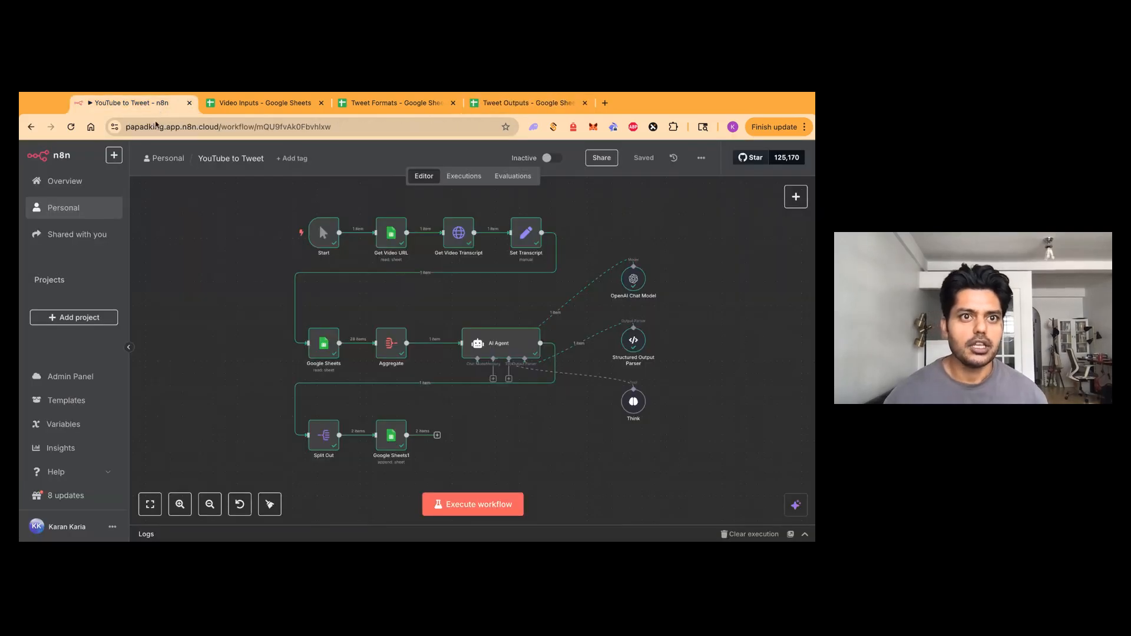
{"action": "mouse_move", "coordinate": [325, 235]}
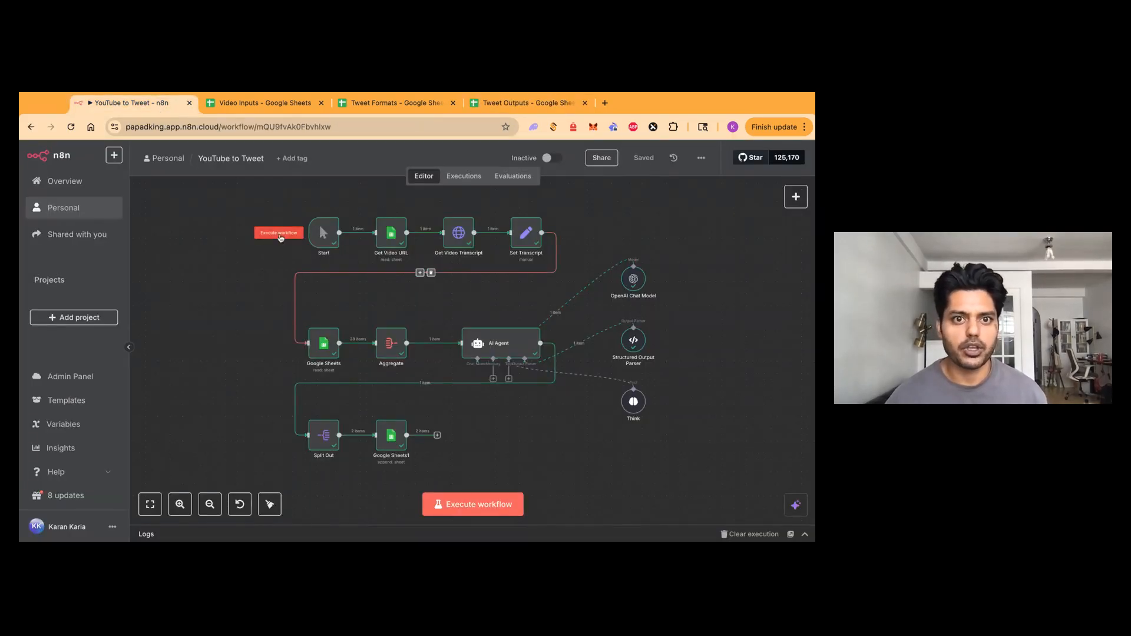
{"action": "left_click", "coordinate": [280, 235]}
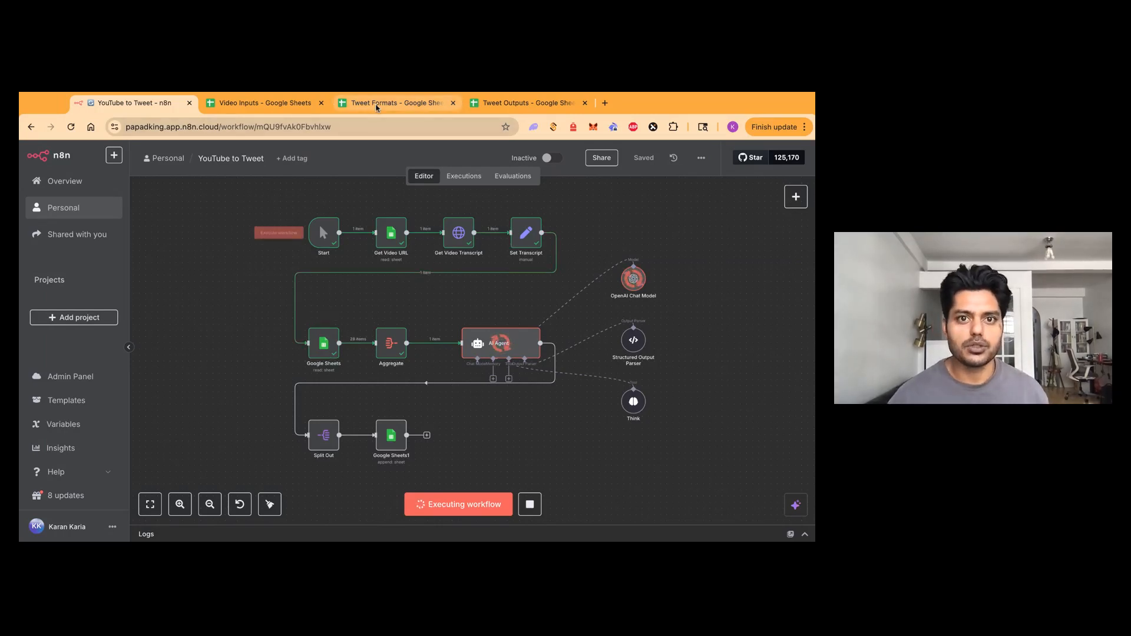
{"action": "left_click", "coordinate": [376, 105]}
{"action": "key", "text": "ctrl+1"}
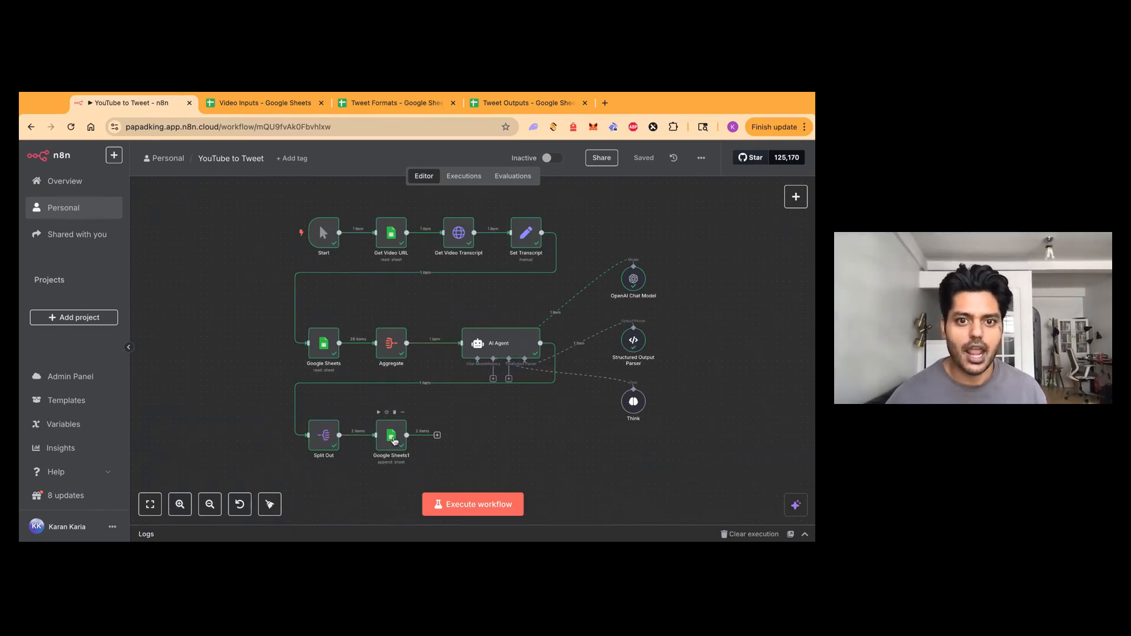
Examine both generated tweets and their FormatID entries in the Tweet Outputs sheet, enlarging the formula bar to read the full text.
{"action": "left_click", "coordinate": [512, 103]}
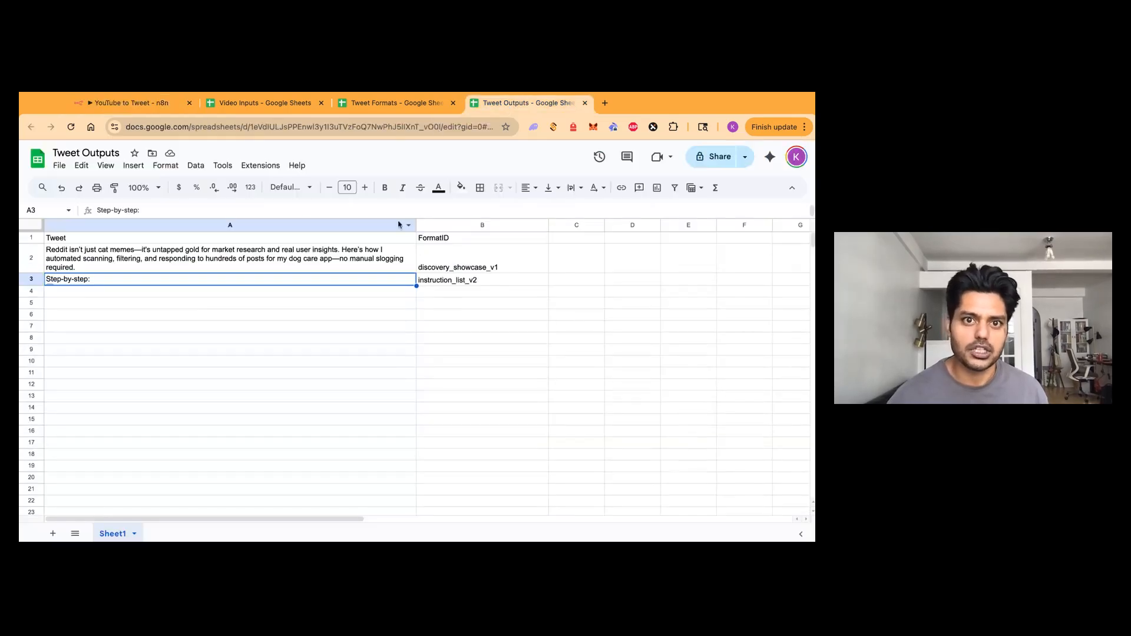
{"action": "left_click", "coordinate": [311, 254]}
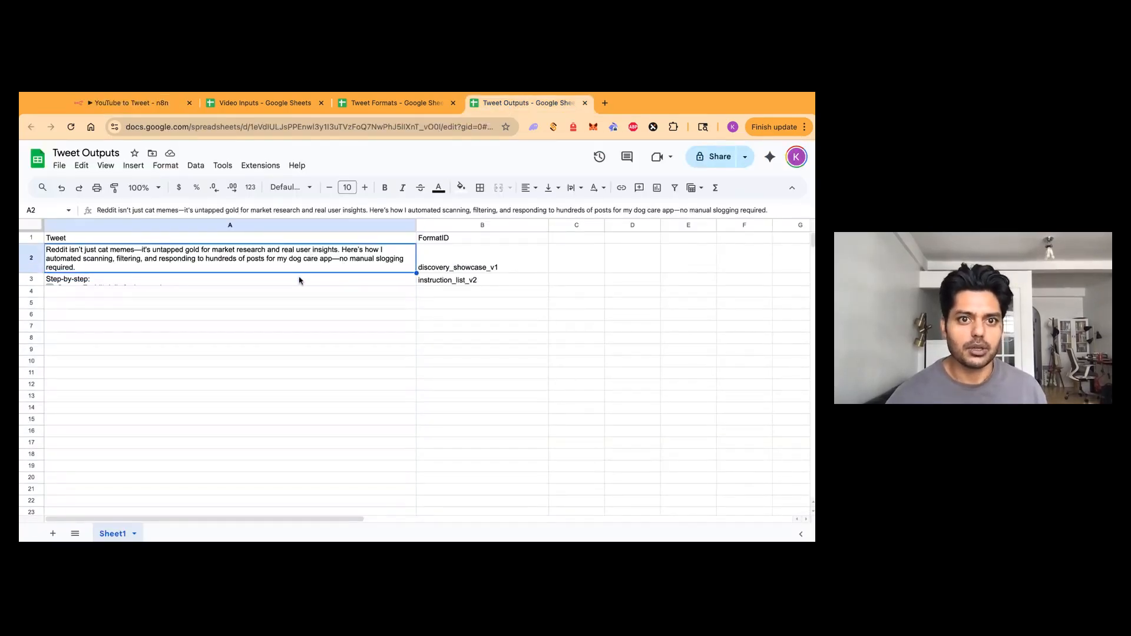
{"action": "left_click", "coordinate": [299, 281]}
{"action": "left_click", "coordinate": [300, 265]}
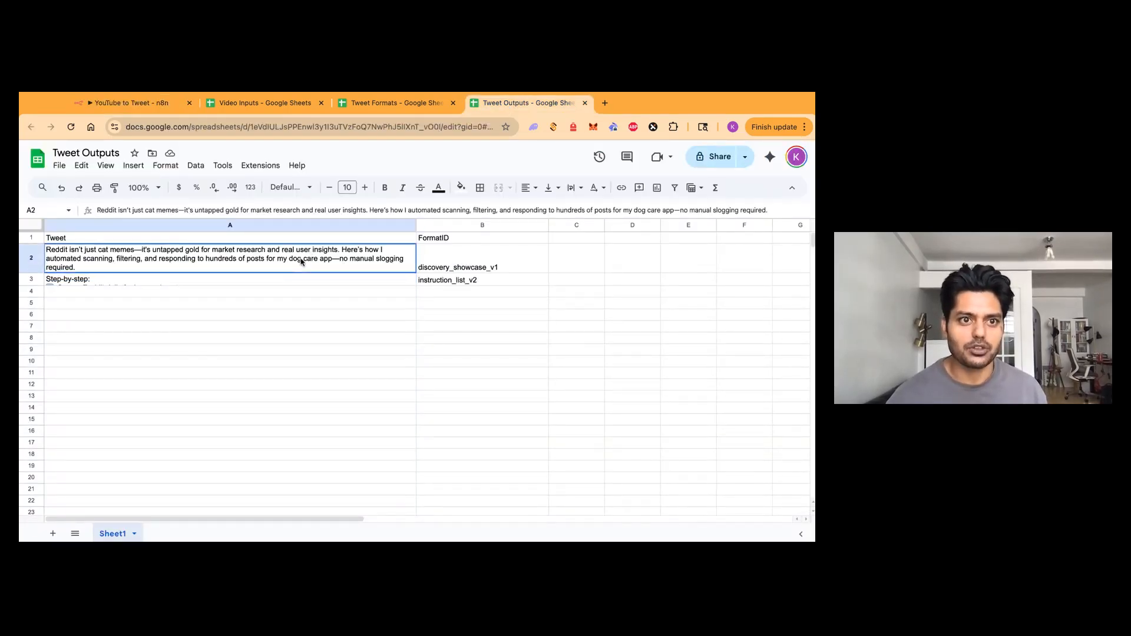
{"action": "left_click", "coordinate": [332, 216]}
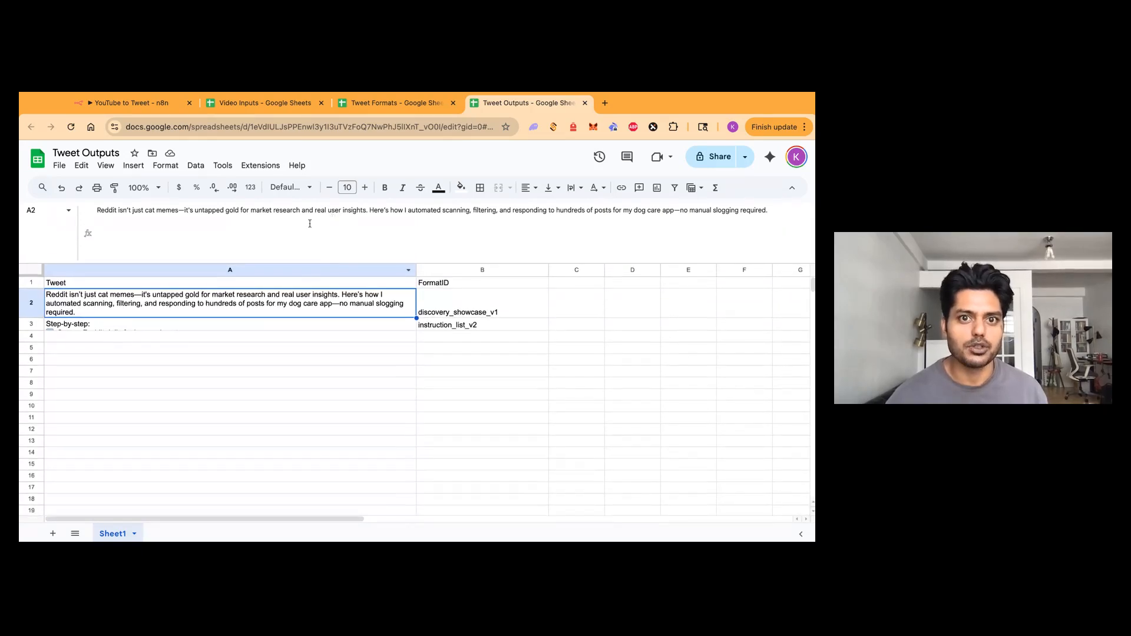
{"action": "left_click", "coordinate": [246, 326]}
{"action": "left_click_drag", "start_coordinate": [293, 264], "coordinate": [292, 327]}
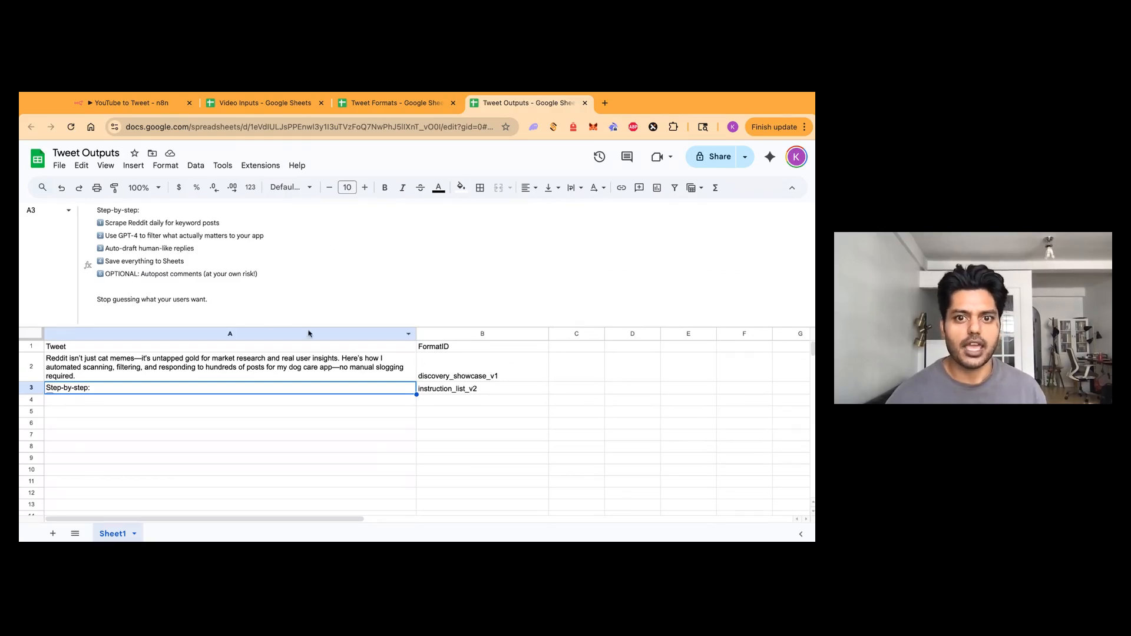
{"action": "left_click", "coordinate": [448, 374]}
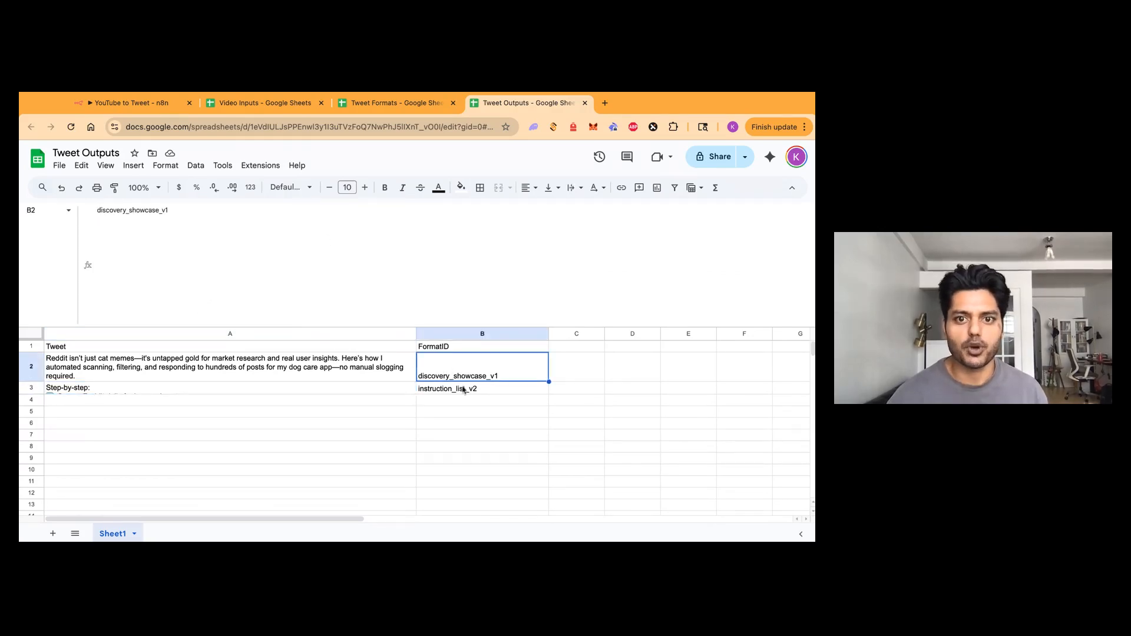
{"action": "left_click", "coordinate": [463, 390]}
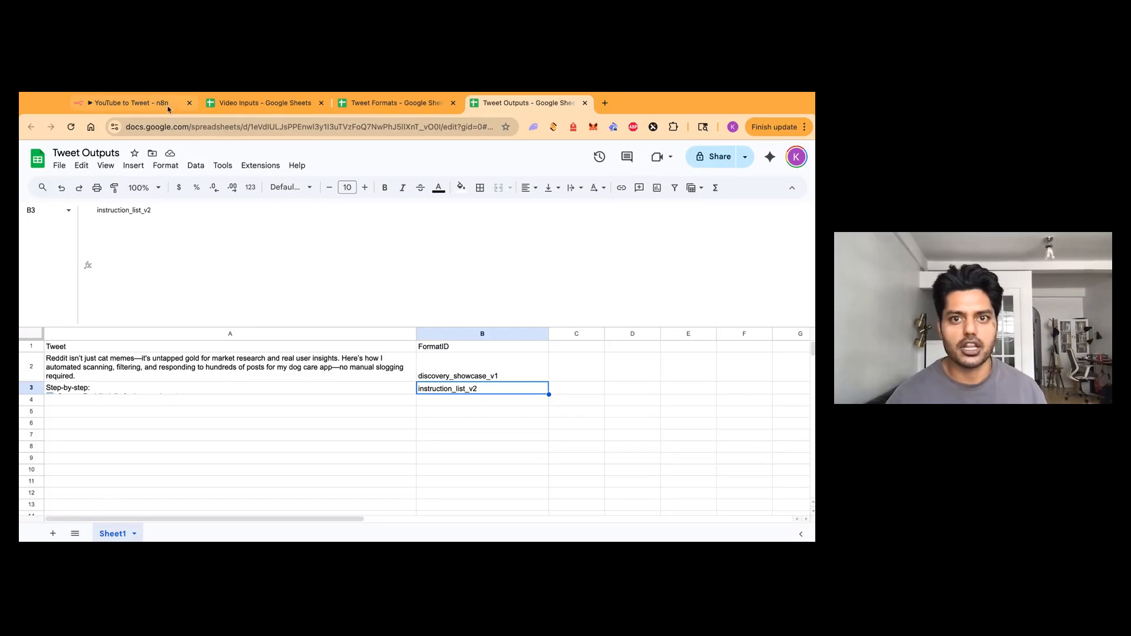
Return to the YouTube to Tweet workflow in n8n and open the Get Video URL node.
{"action": "left_click", "coordinate": [134, 103]}
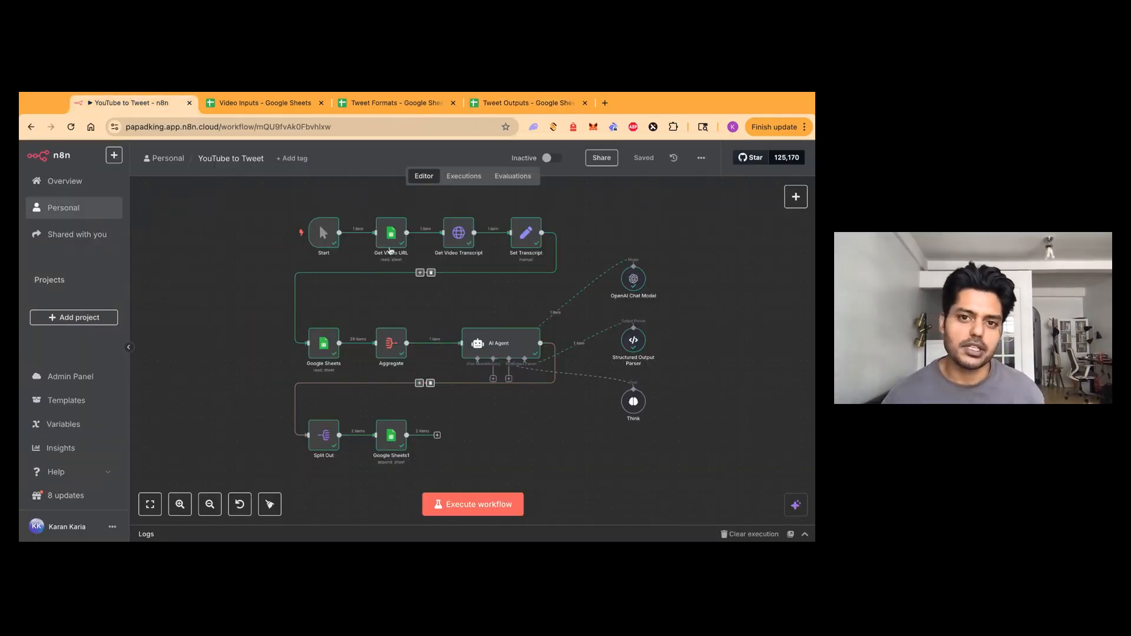
{"action": "mouse_move", "coordinate": [318, 233]}
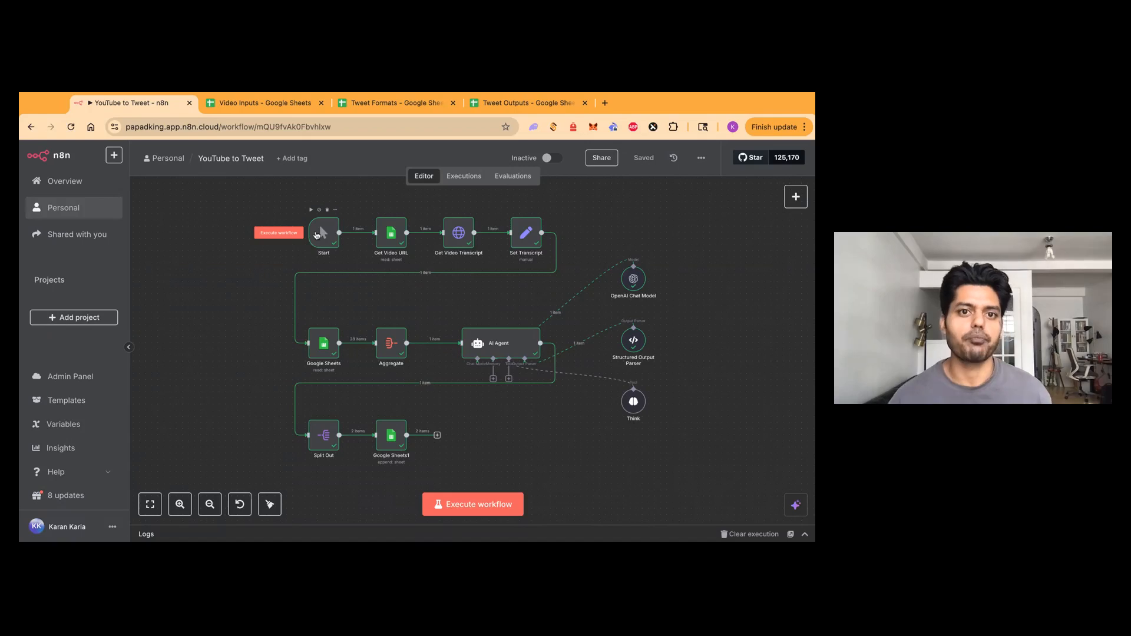
{"action": "scroll", "coordinate": [317, 234], "scroll_direction": "up", "scroll_amount": 1}
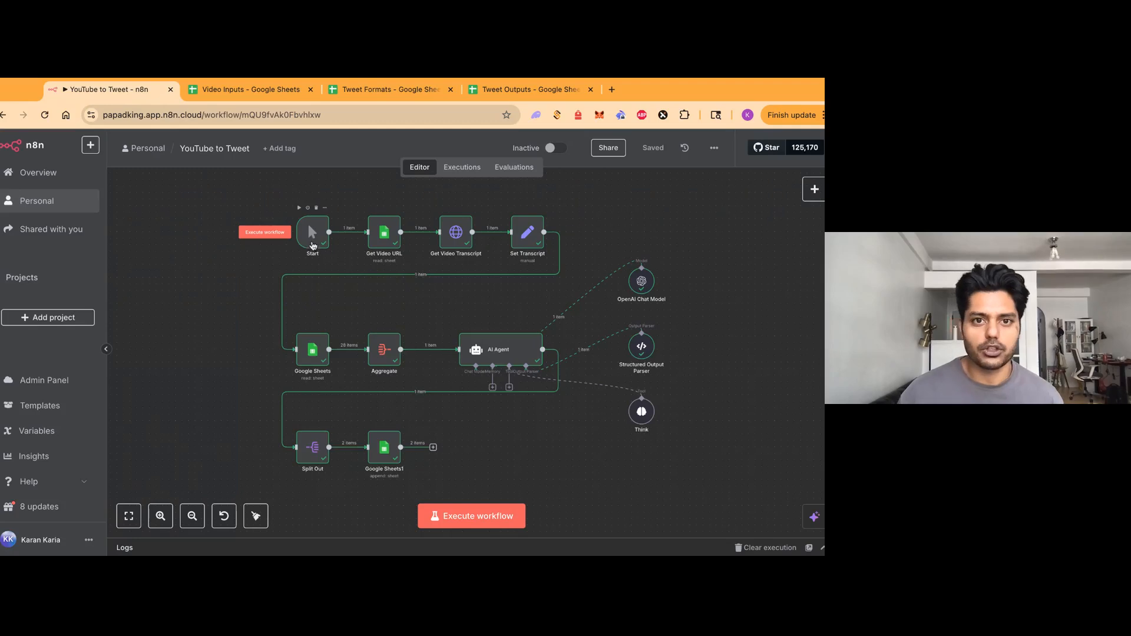
{"action": "mouse_move", "coordinate": [351, 234]}
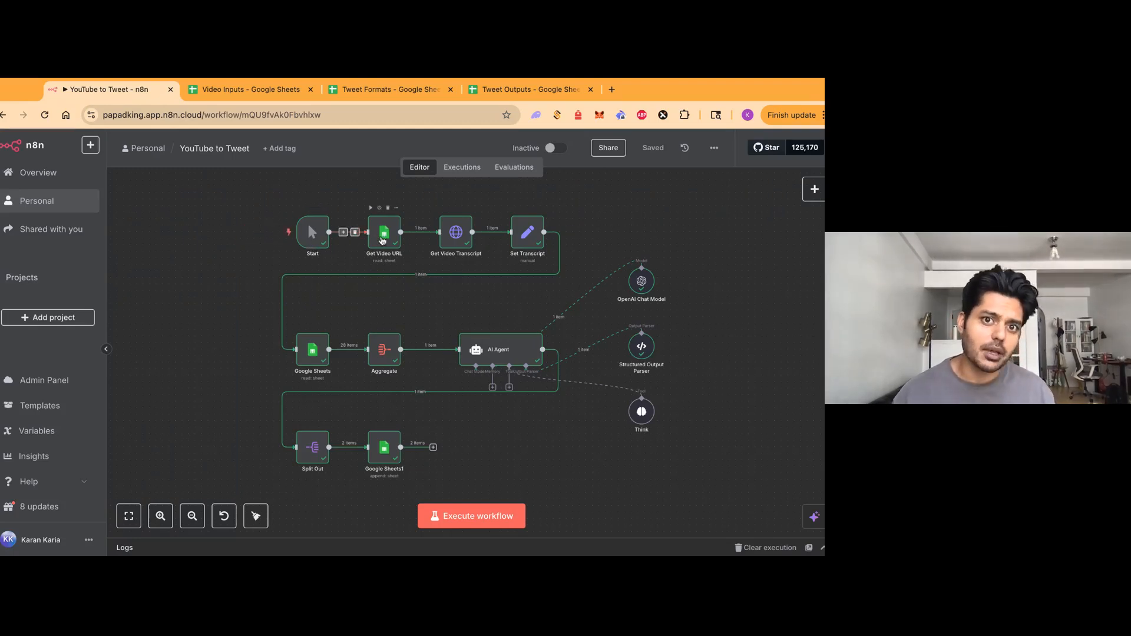
{"action": "mouse_move", "coordinate": [386, 238]}
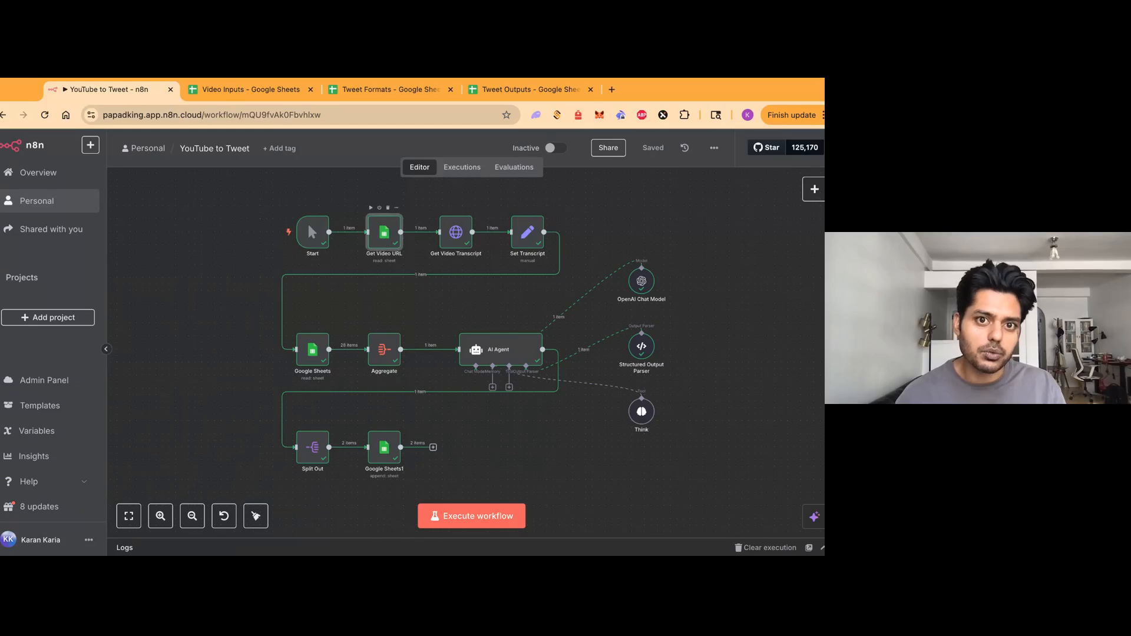
{"action": "double_click", "coordinate": [385, 234]}
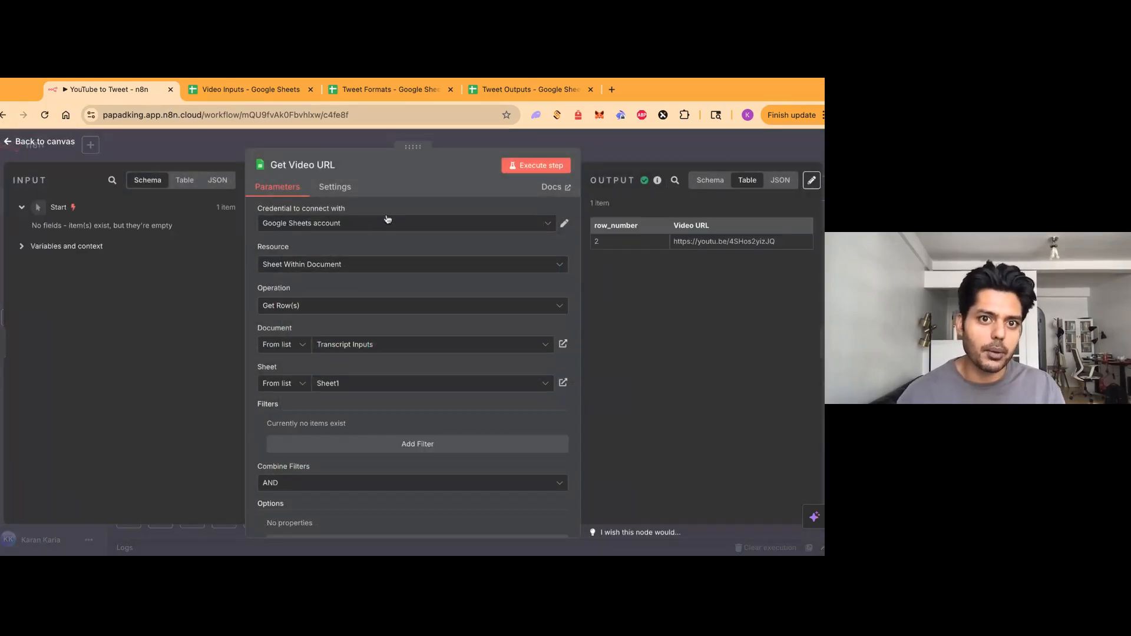
{"action": "left_click", "coordinate": [353, 227]}
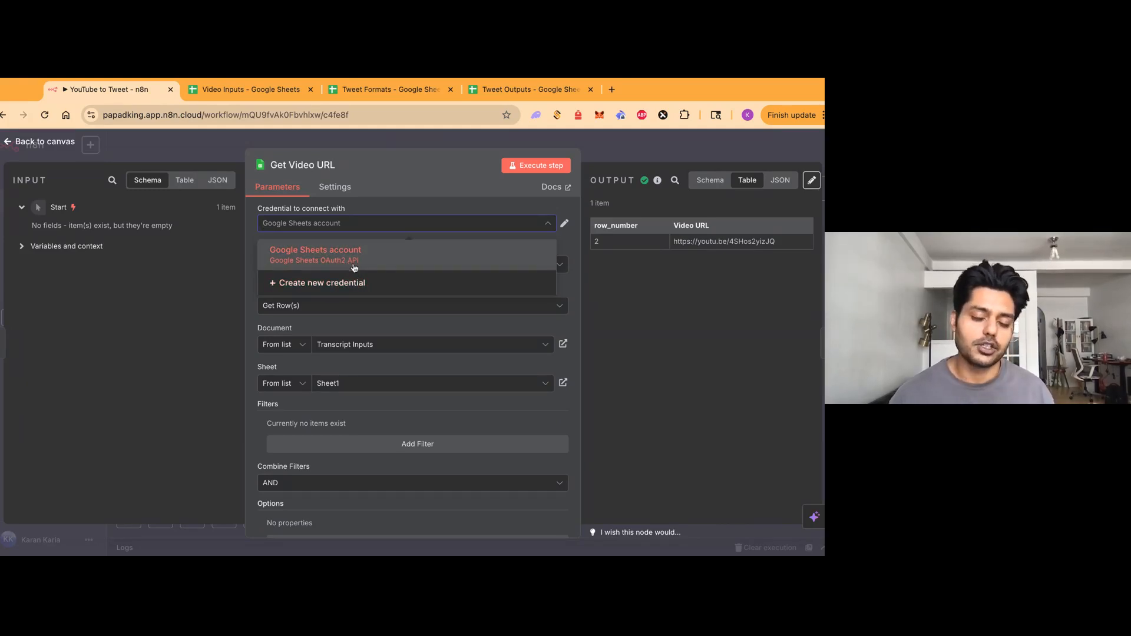
{"action": "left_click", "coordinate": [353, 285]}
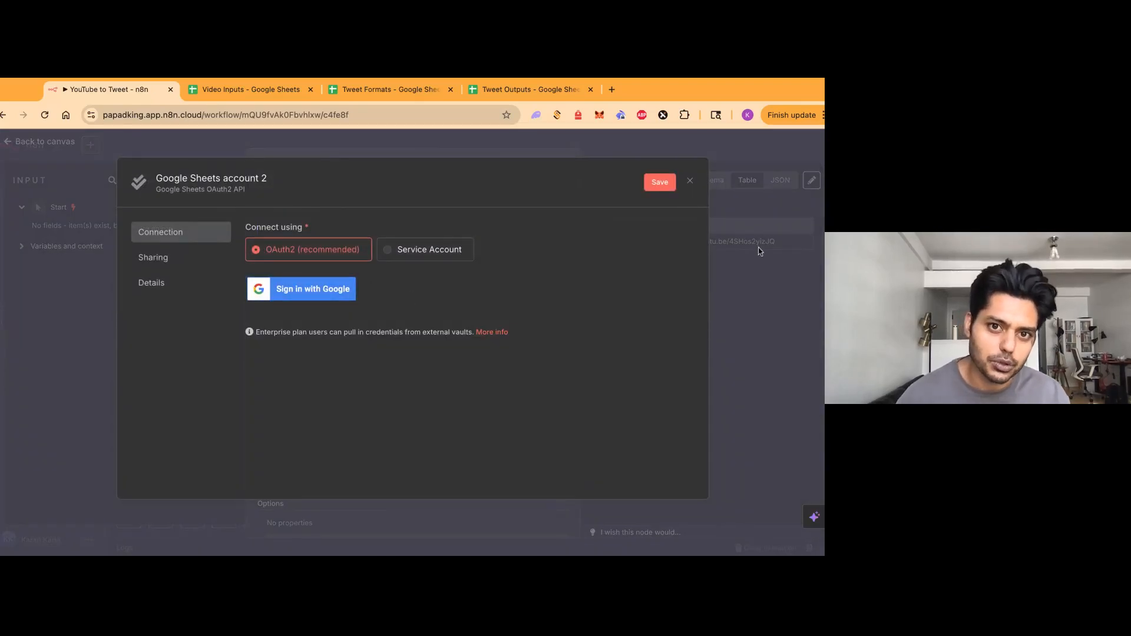
{"action": "left_click", "coordinate": [769, 299]}
{"action": "left_click", "coordinate": [447, 368]}
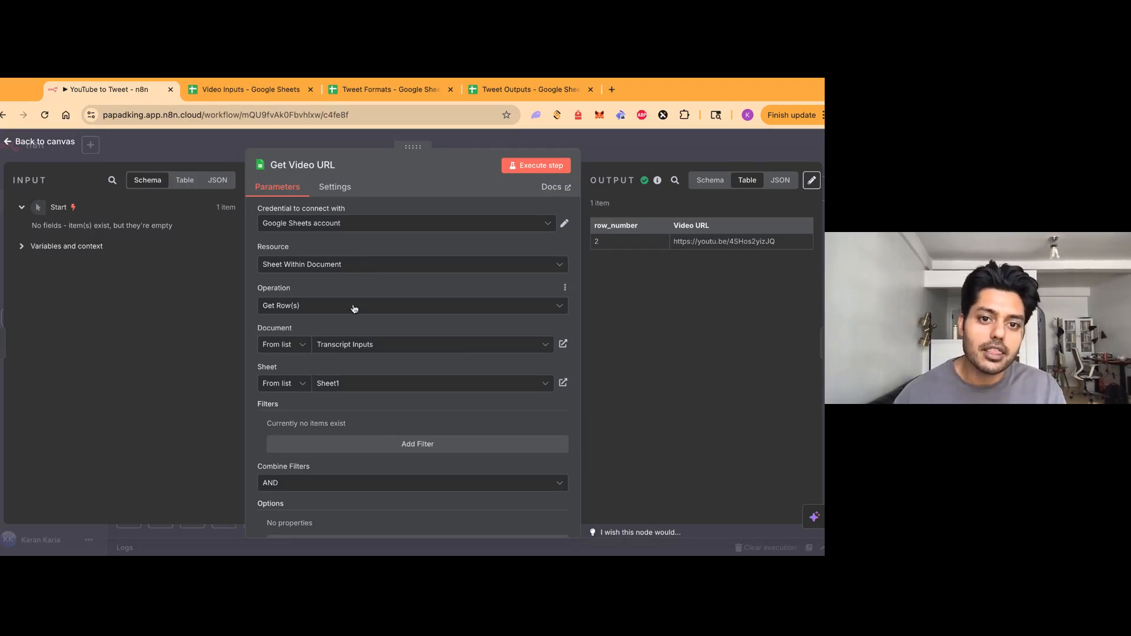
Review the Get Video URL node's remaining parameters and check the source link in the Video Inputs sheet.
{"action": "scroll", "coordinate": [366, 360], "scroll_direction": "down", "scroll_amount": 1}
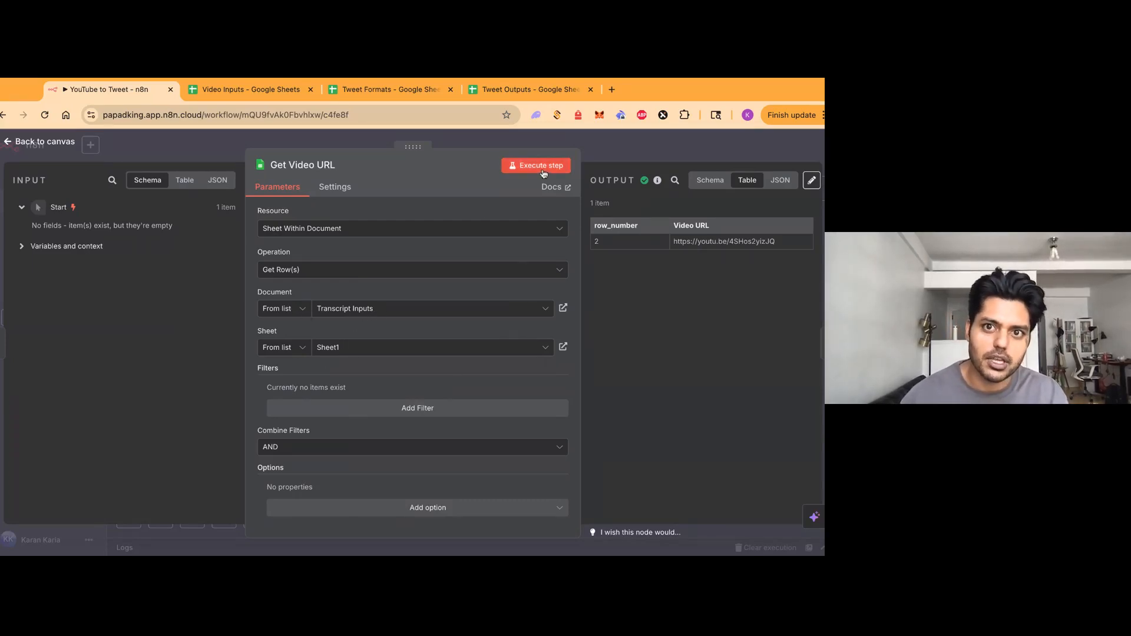
{"action": "left_click", "coordinate": [243, 88]}
{"action": "left_click", "coordinate": [270, 272]}
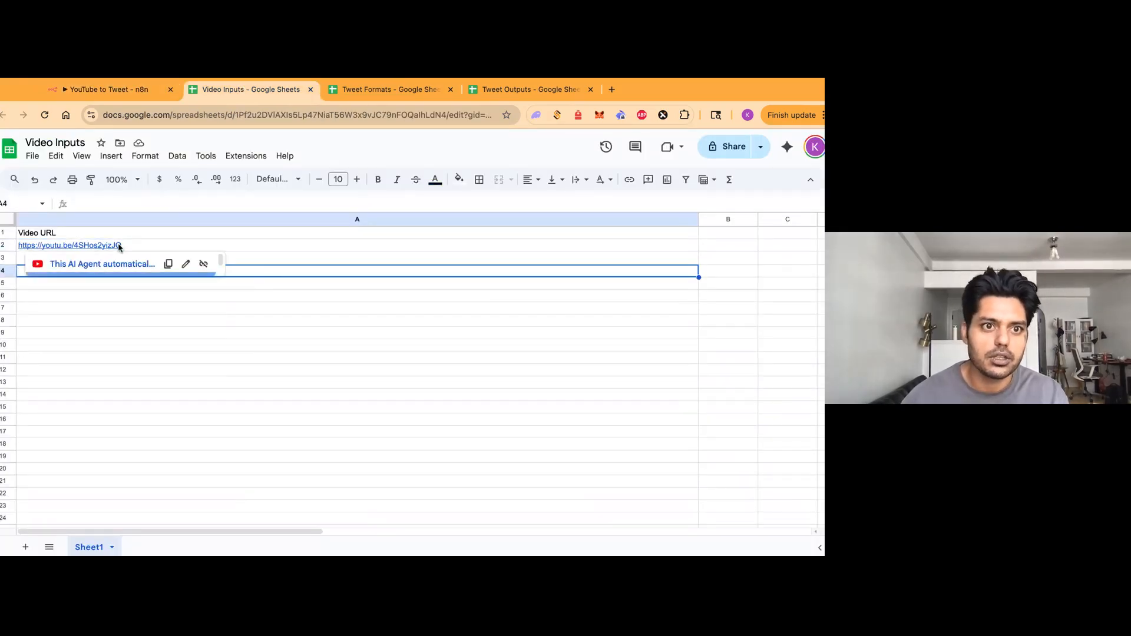
{"action": "left_click", "coordinate": [118, 246]}
{"action": "left_click", "coordinate": [124, 93]}
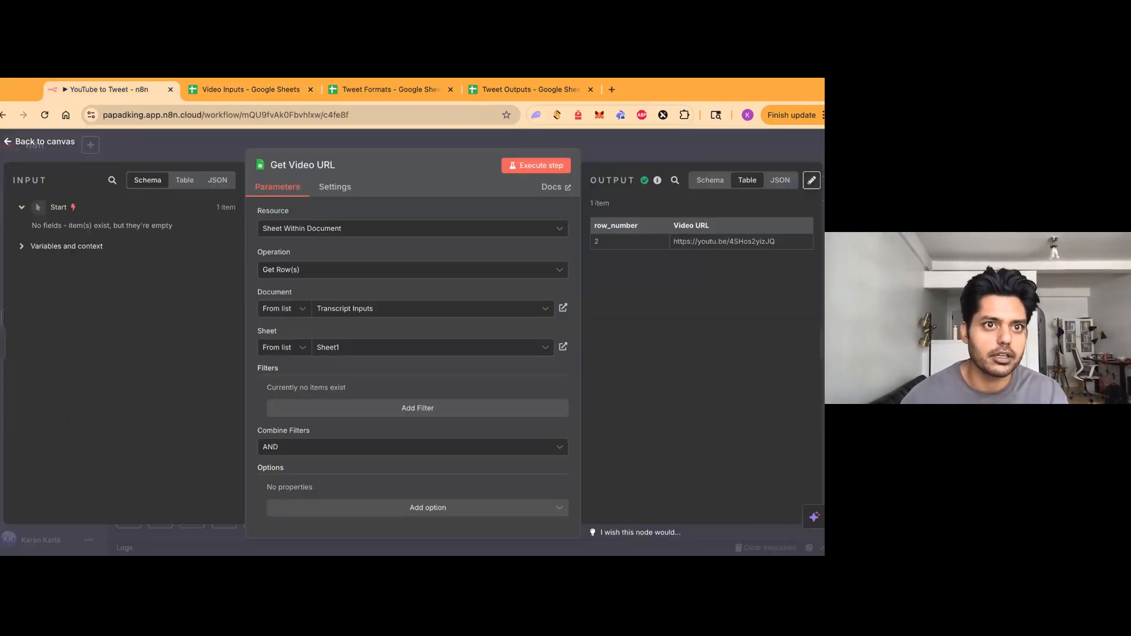
Close the Get Video URL node and open the Get Video Transcript node.
{"action": "left_click", "coordinate": [632, 141]}
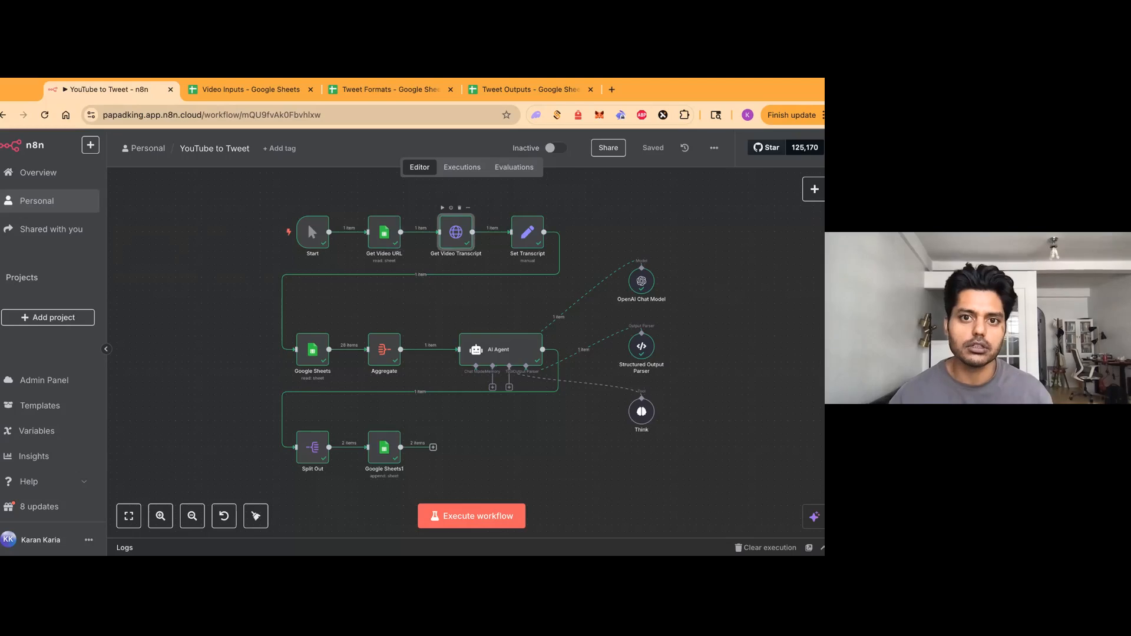
{"action": "double_click", "coordinate": [455, 234]}
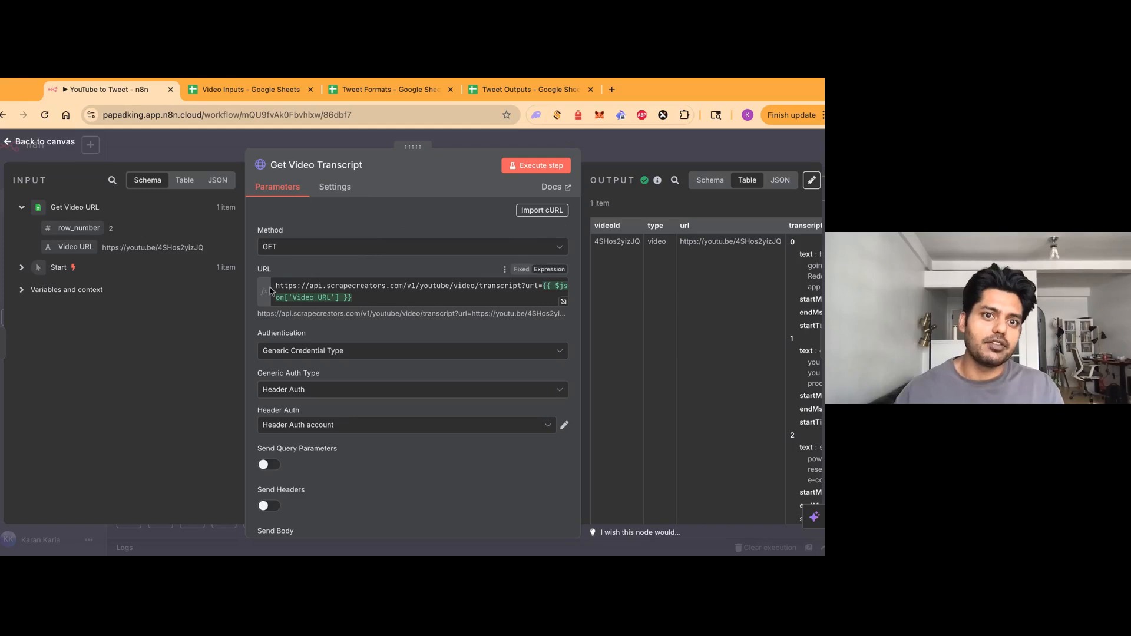
Open the scrapecreators.com website alongside the workflow.
{"action": "left_click", "coordinate": [611, 89]}
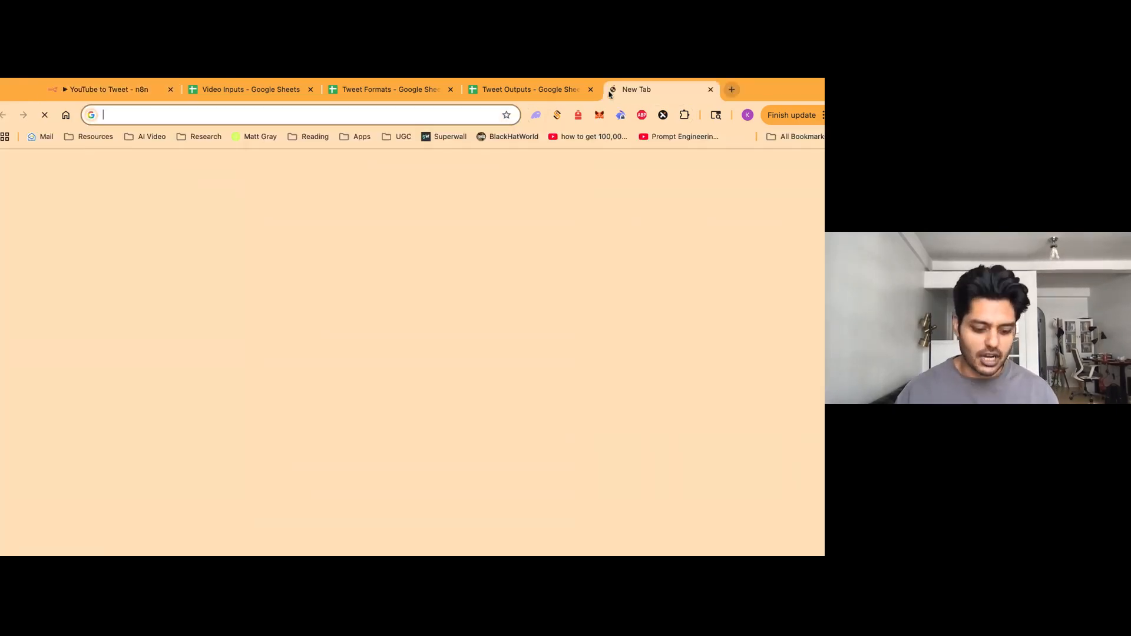
{"action": "type", "text": "scrape"}
{"action": "key", "text": "Return"}
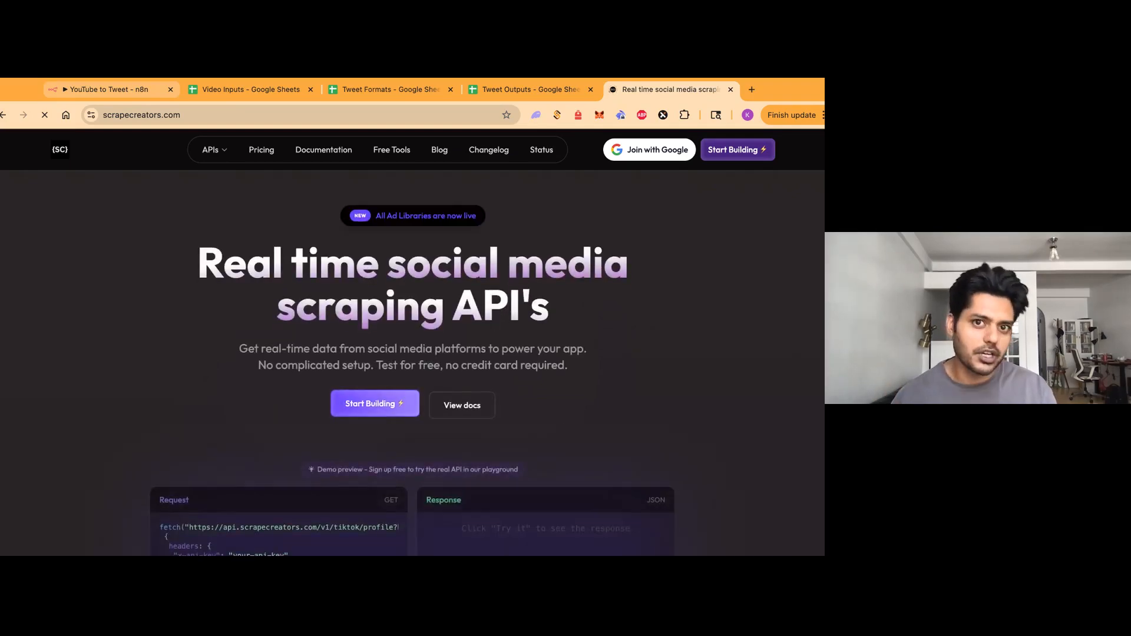
Open the Scrape Creators sign-up form and fill in the account e-mail and password fields.
{"action": "left_click", "coordinate": [748, 154]}
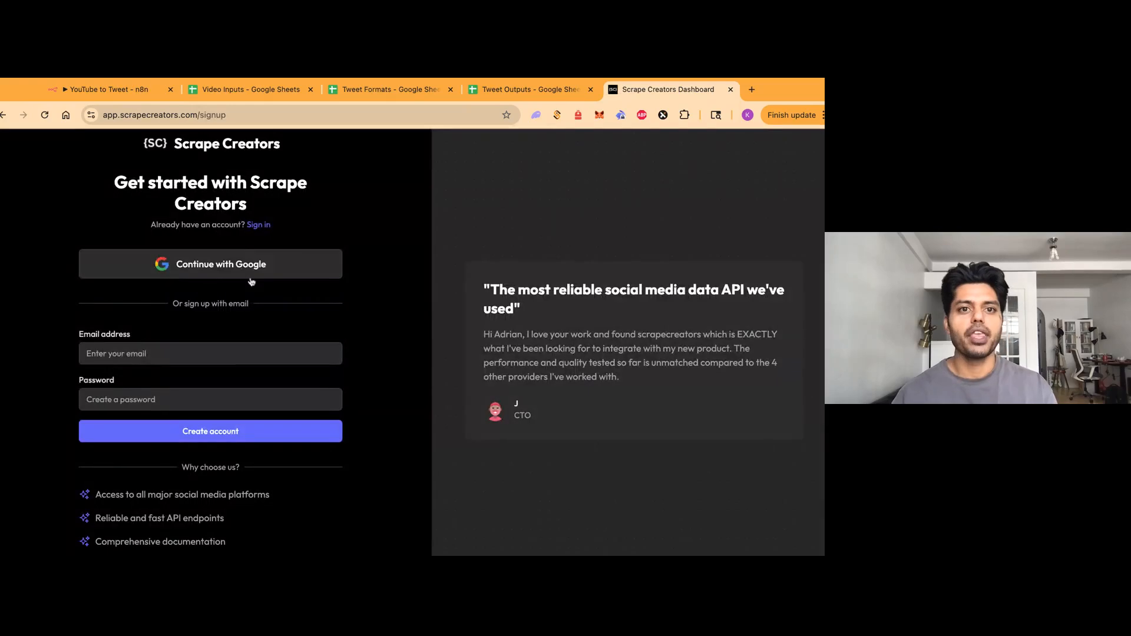
{"action": "left_click", "coordinate": [166, 354]}
{"action": "left_click", "coordinate": [175, 371]}
{"action": "left_click", "coordinate": [167, 403]}
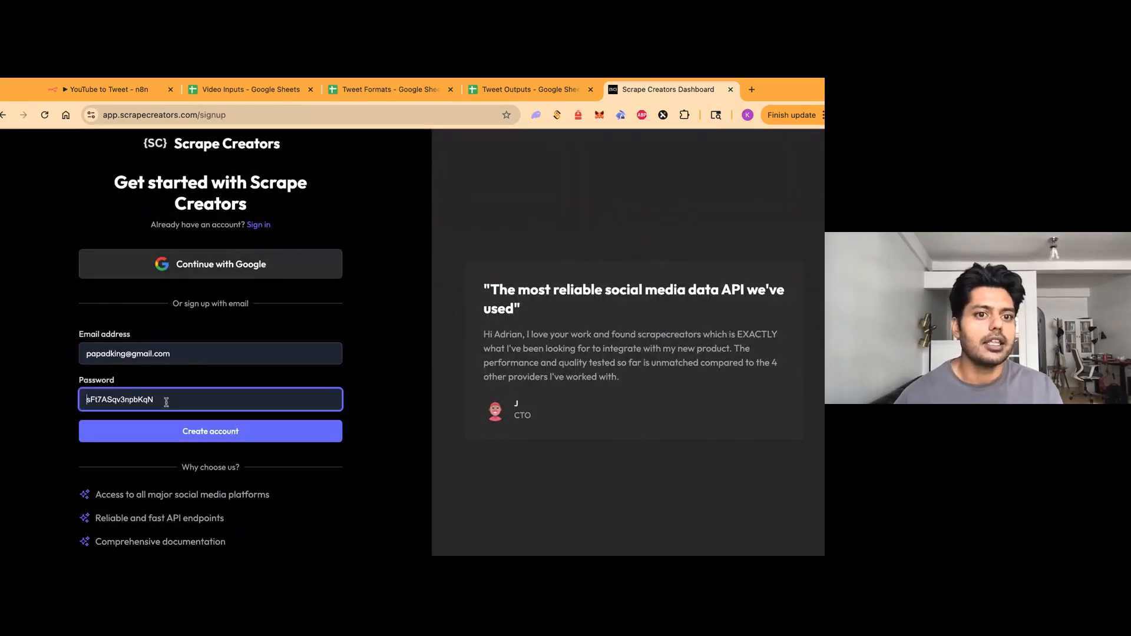
{"action": "left_click", "coordinate": [355, 375]}
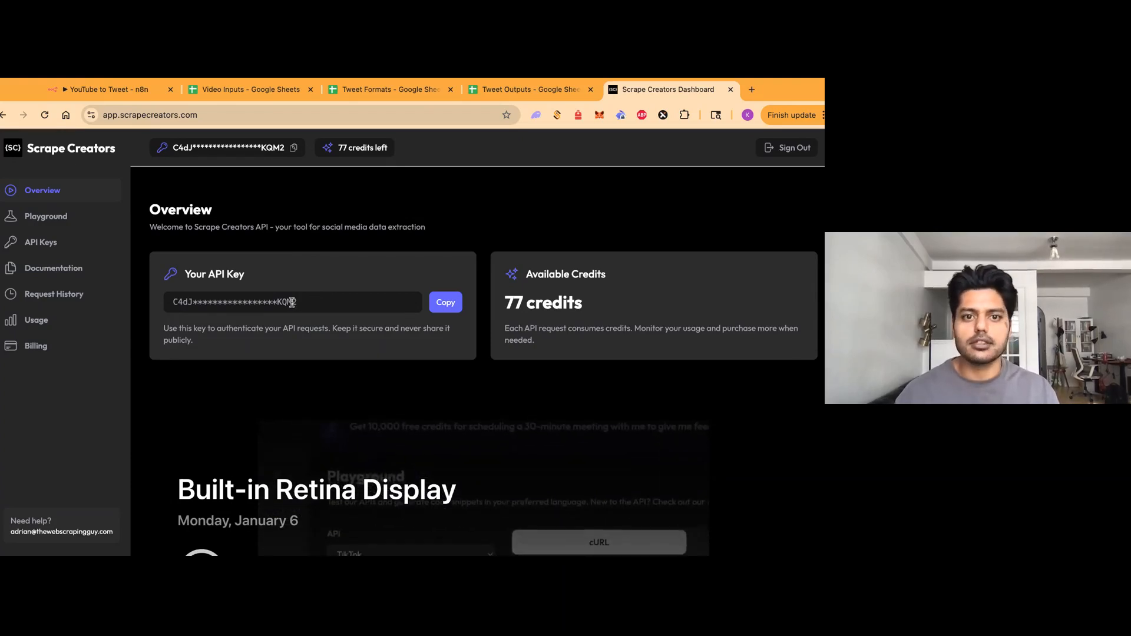
Return to the n8n workflow and review the Get Video Transcript node's URL, authentication type and generic auth type settings.
{"action": "left_click", "coordinate": [103, 90]}
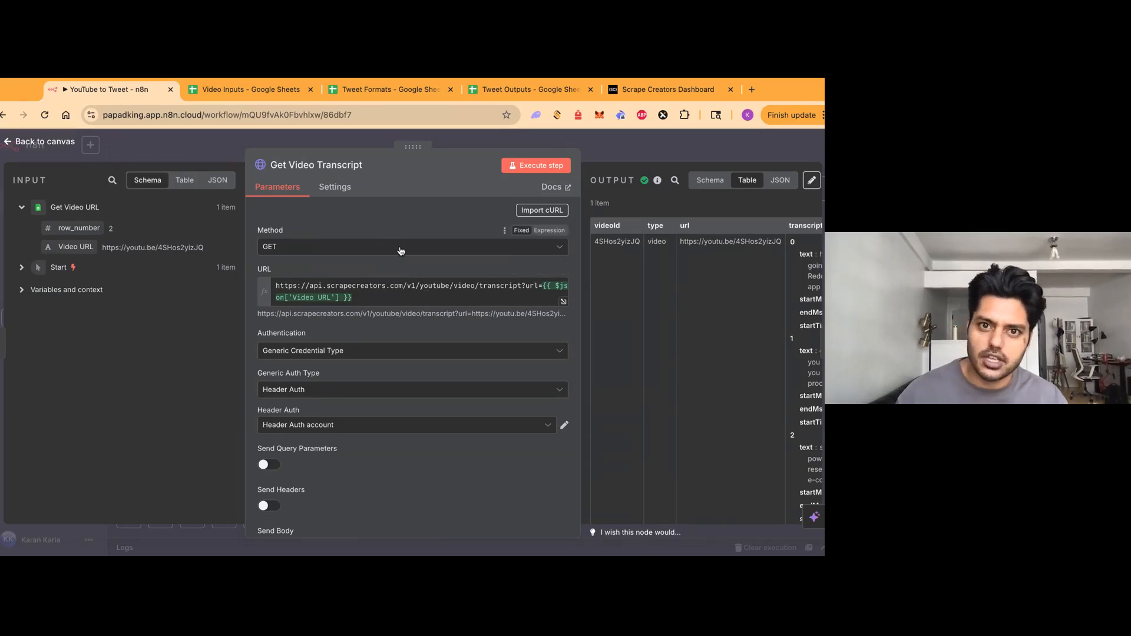
{"action": "left_click", "coordinate": [360, 350]}
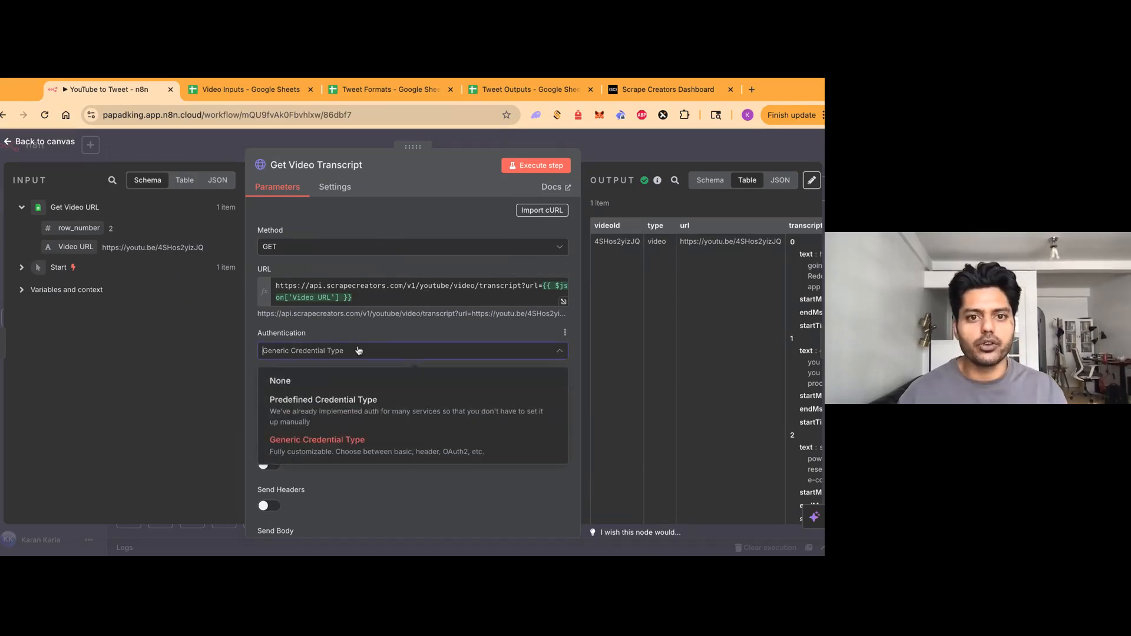
{"action": "left_click", "coordinate": [381, 326]}
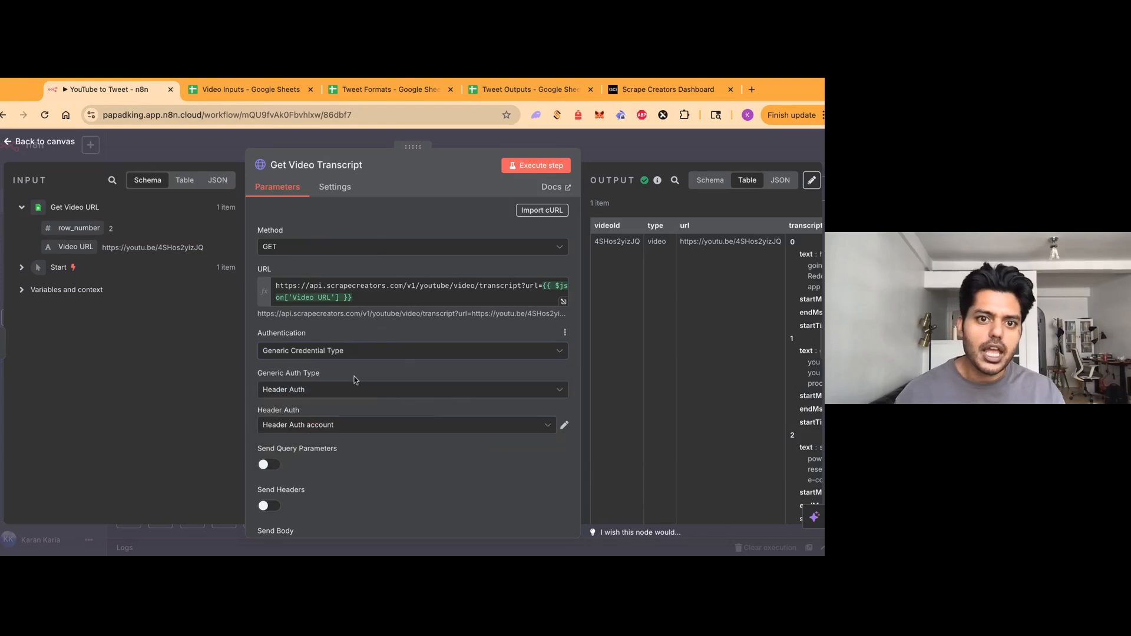
{"action": "scroll", "coordinate": [359, 374], "scroll_direction": "down", "scroll_amount": 2}
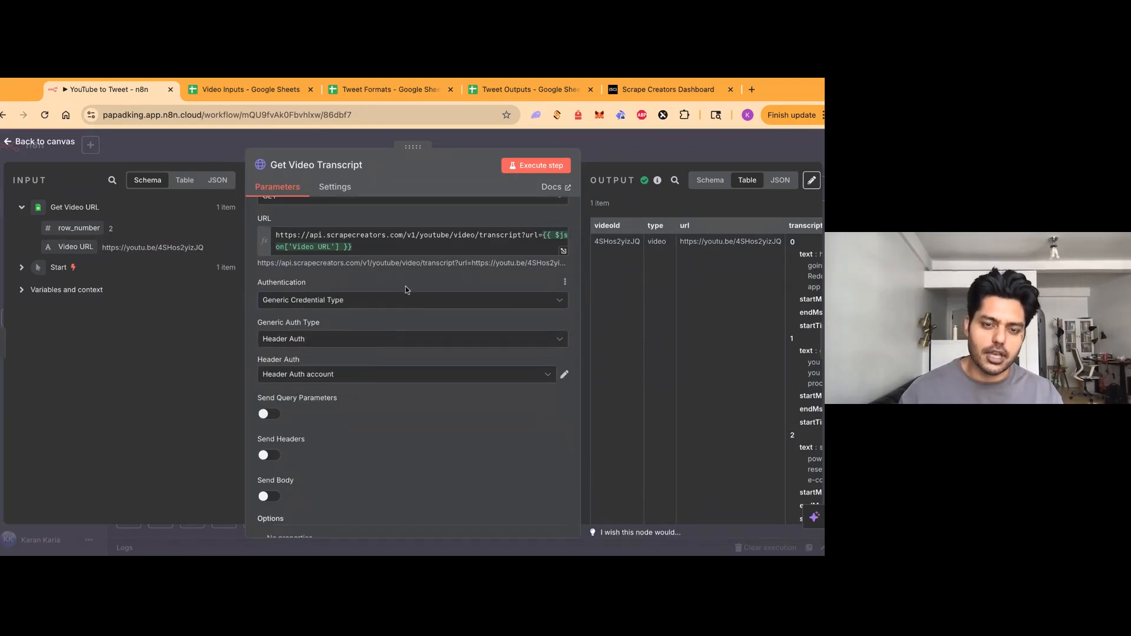
{"action": "scroll", "coordinate": [339, 341], "scroll_direction": "down", "scroll_amount": 2}
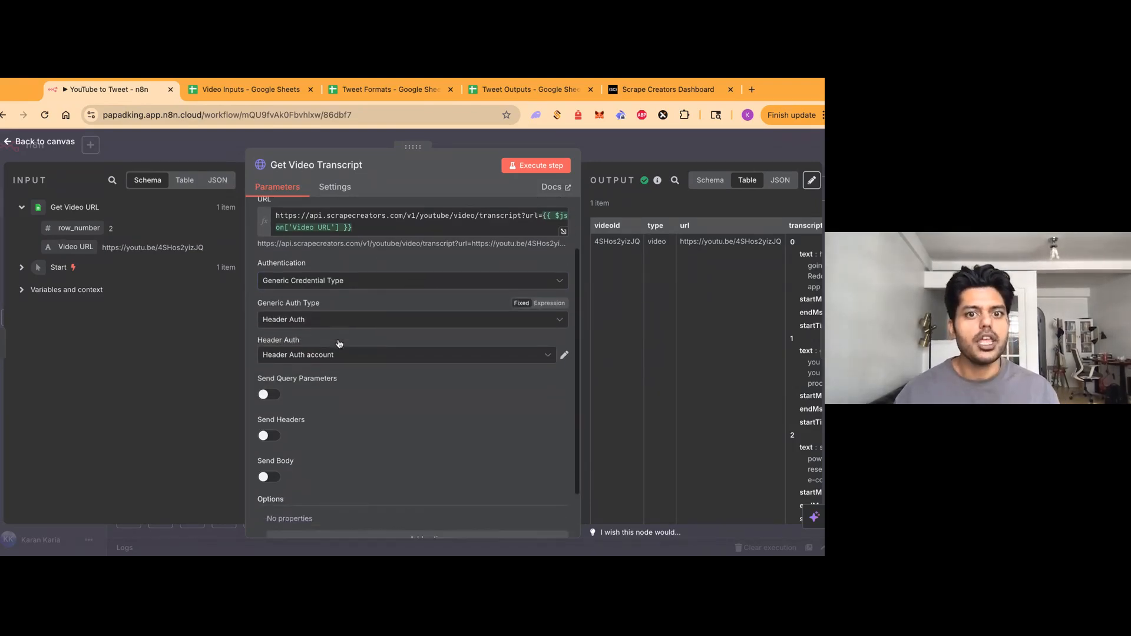
{"action": "scroll", "coordinate": [337, 330], "scroll_direction": "up", "scroll_amount": 2}
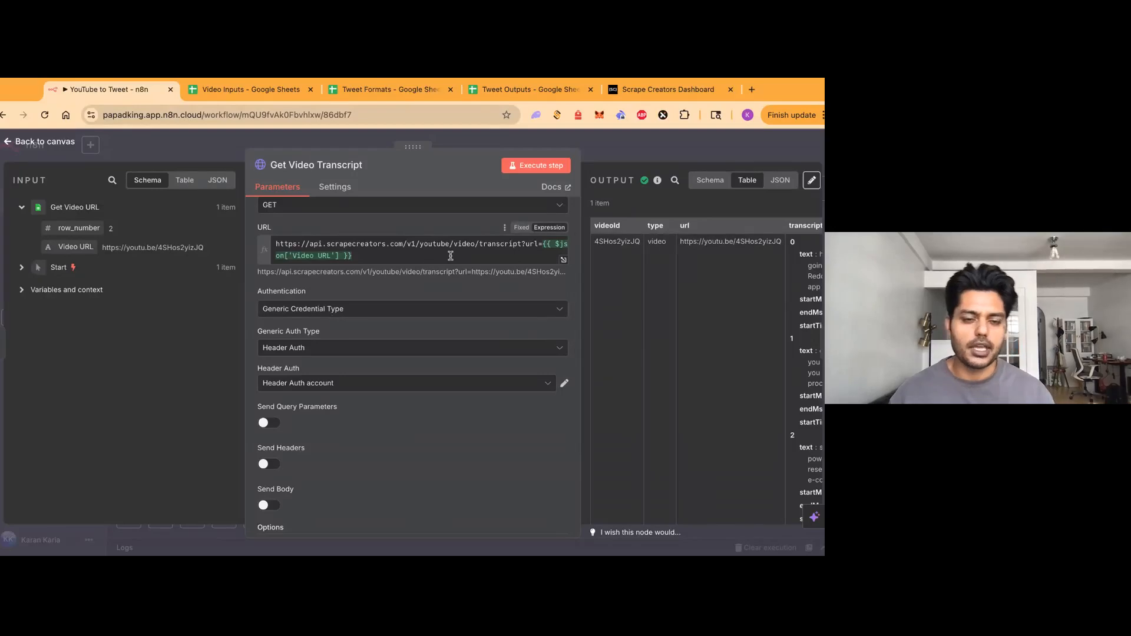
{"action": "scroll", "coordinate": [427, 295], "scroll_direction": "down", "scroll_amount": 2}
{"action": "scroll", "coordinate": [424, 300], "scroll_direction": "down", "scroll_amount": 1}
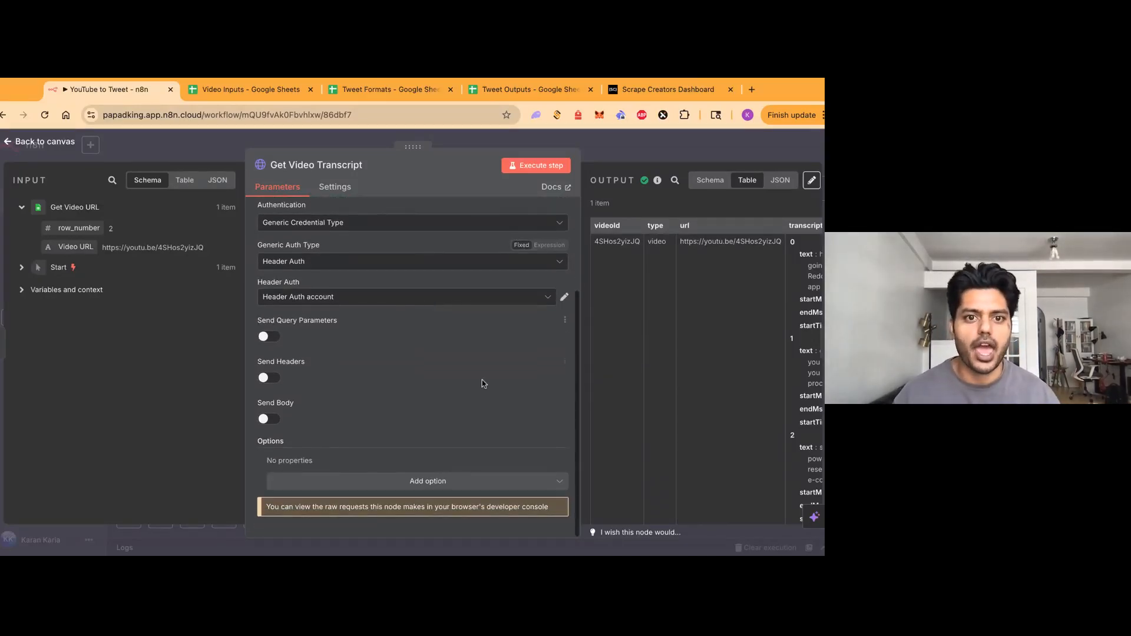
{"action": "scroll", "coordinate": [392, 352], "scroll_direction": "up", "scroll_amount": 1}
{"action": "left_click", "coordinate": [331, 293]}
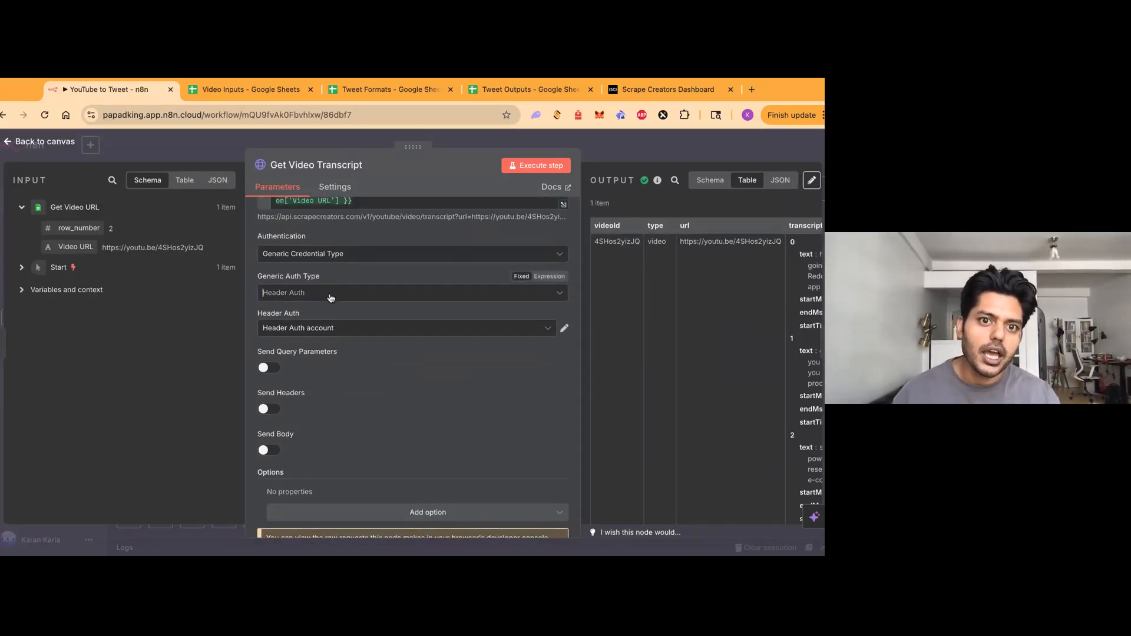
{"action": "left_click", "coordinate": [380, 276]}
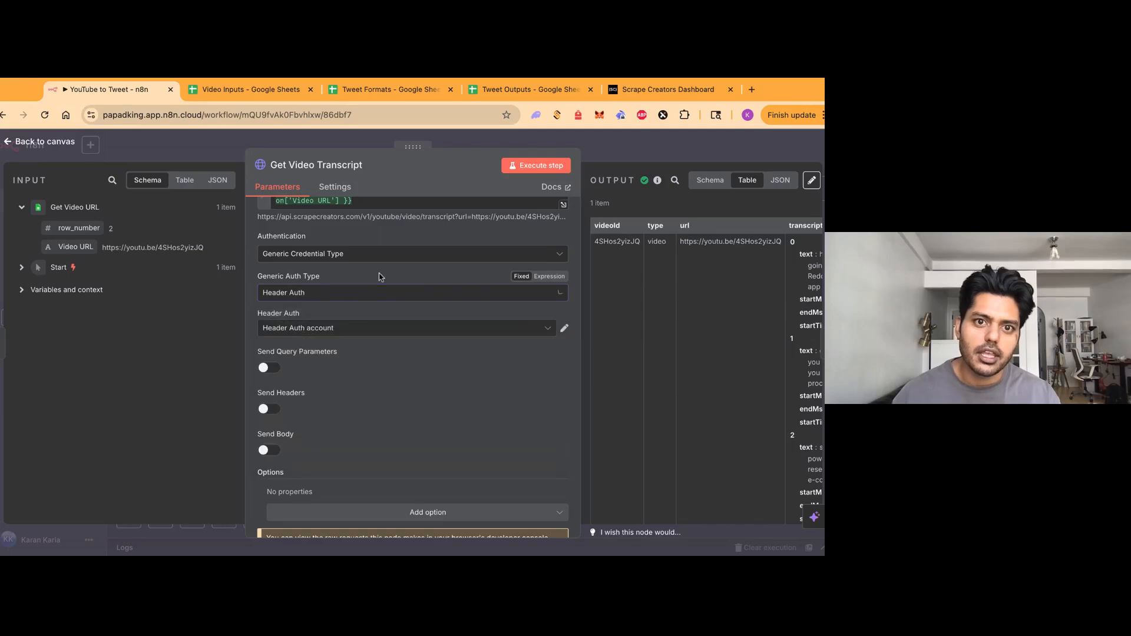
Start creating a new Header Auth credential for the Get Video Transcript node and clear its autofilled value.
{"action": "left_click", "coordinate": [352, 331]}
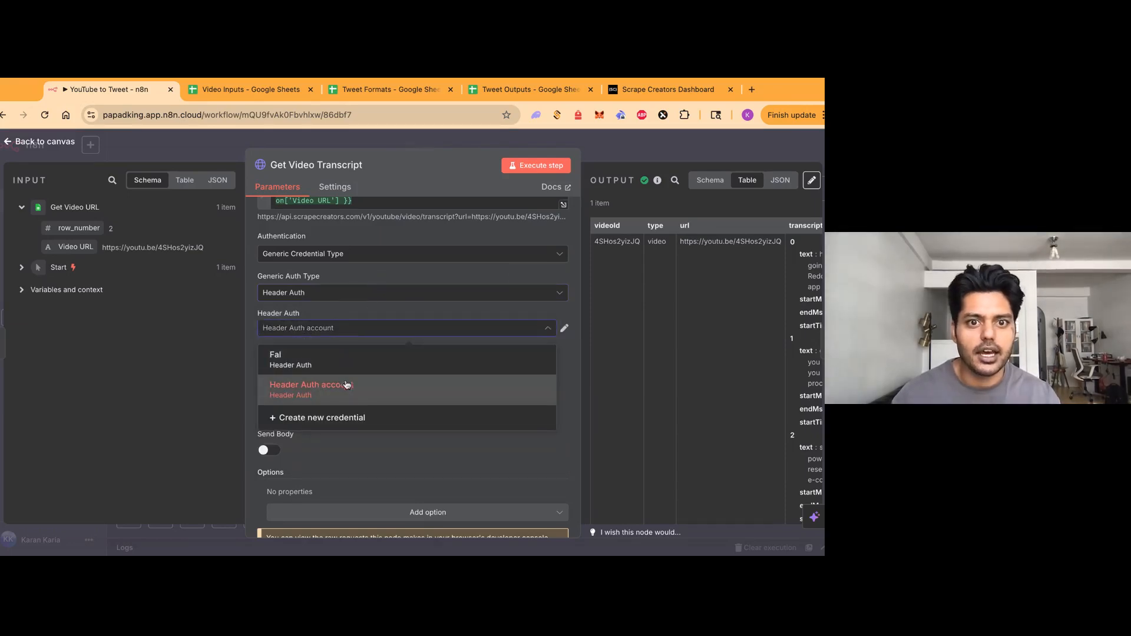
{"action": "left_click", "coordinate": [352, 418]}
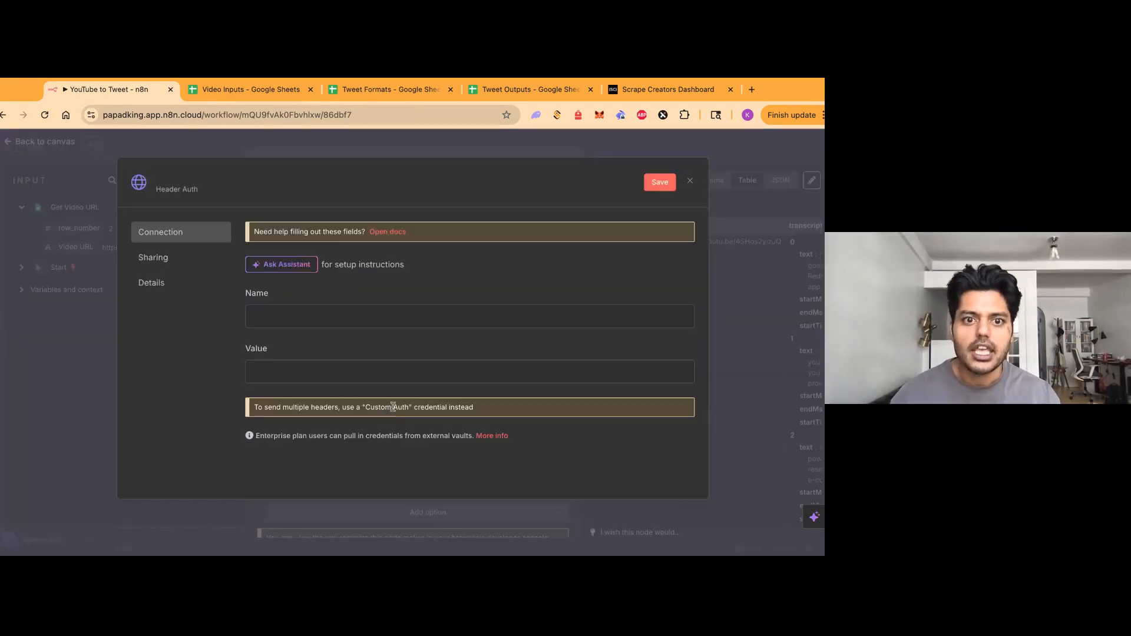
{"action": "left_click", "coordinate": [312, 317]}
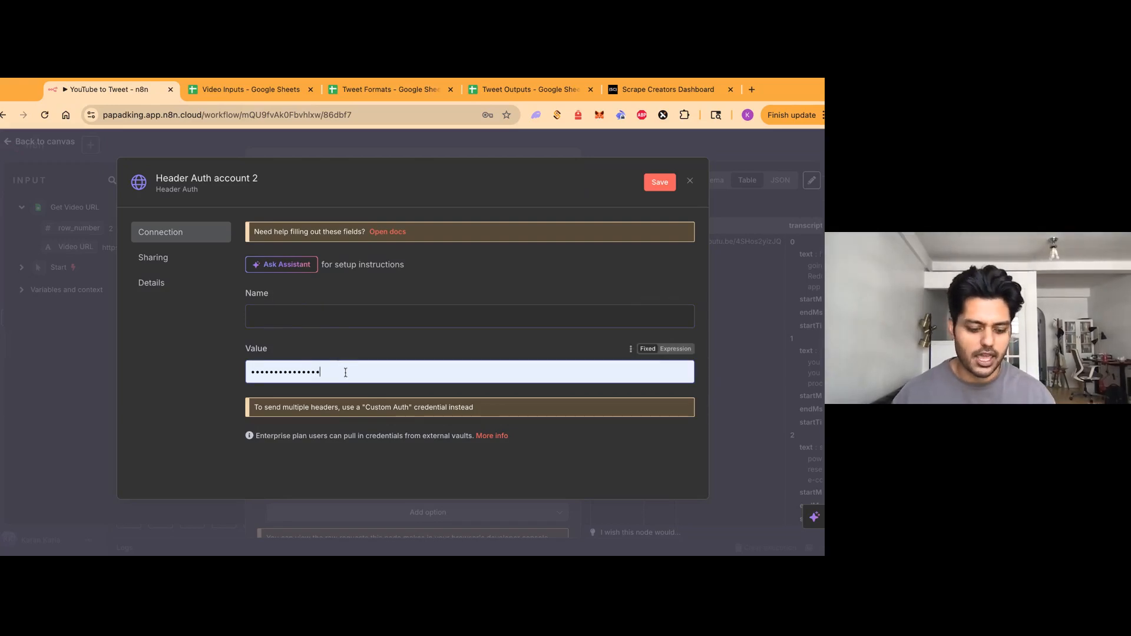
{"action": "key", "text": "super+a"}
{"action": "key", "text": "BackSpace"}
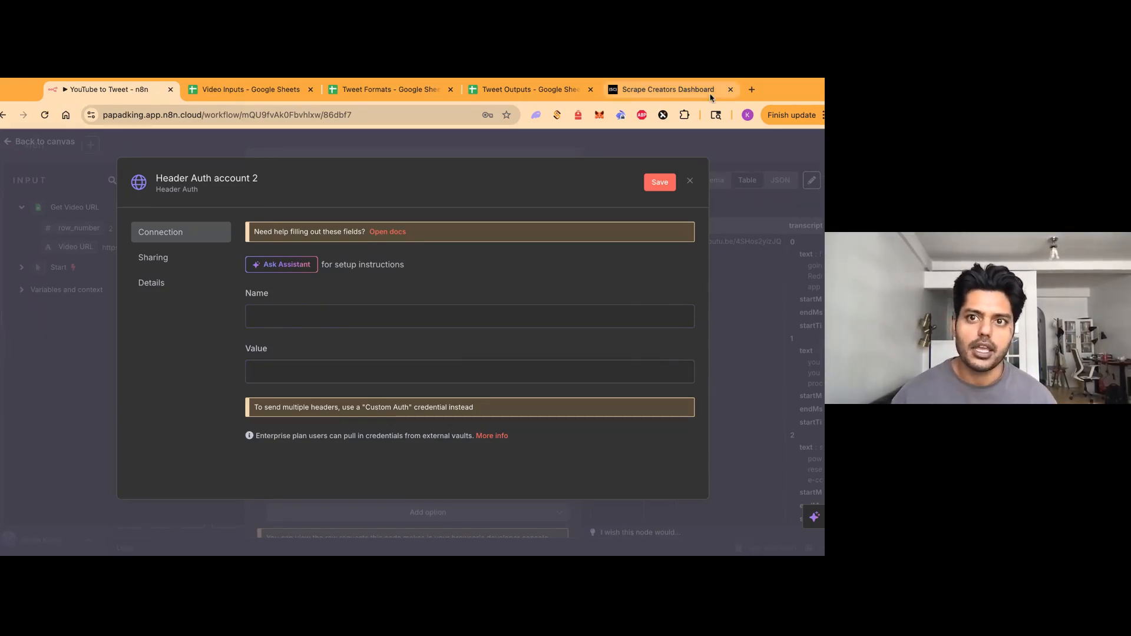
Check the Scrape Creators dashboard's API Keys page and examine the sample cURL request in its Playground.
{"action": "left_click", "coordinate": [710, 95]}
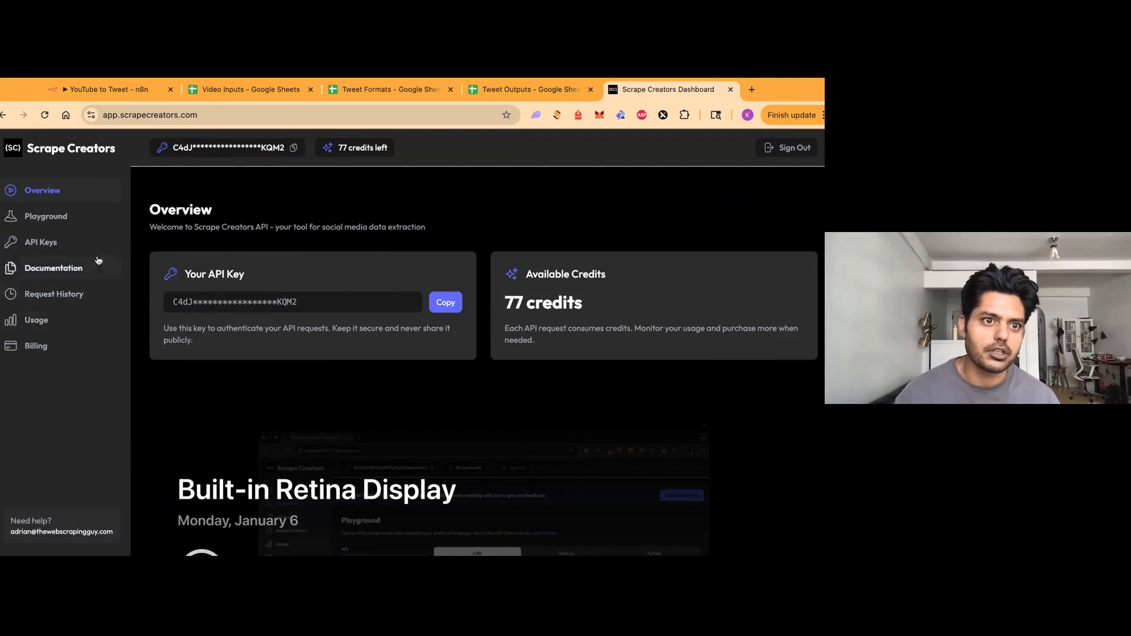
{"action": "left_click", "coordinate": [47, 217]}
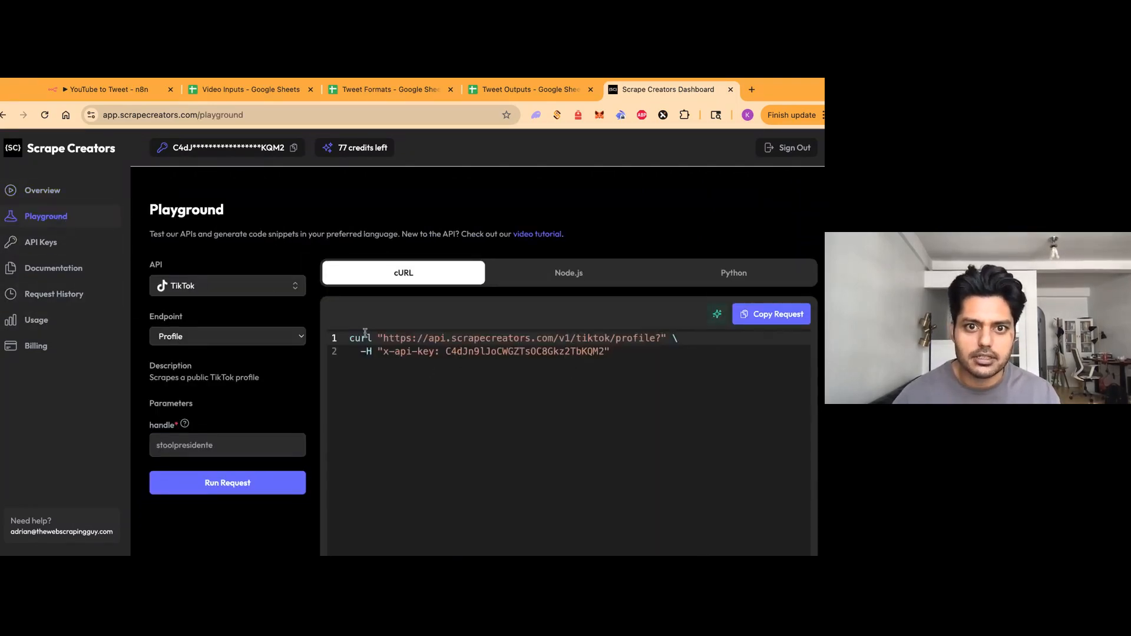
{"action": "scroll", "coordinate": [262, 389], "scroll_direction": "down", "scroll_amount": 1}
{"action": "scroll", "coordinate": [263, 389], "scroll_direction": "up", "scroll_amount": 1}
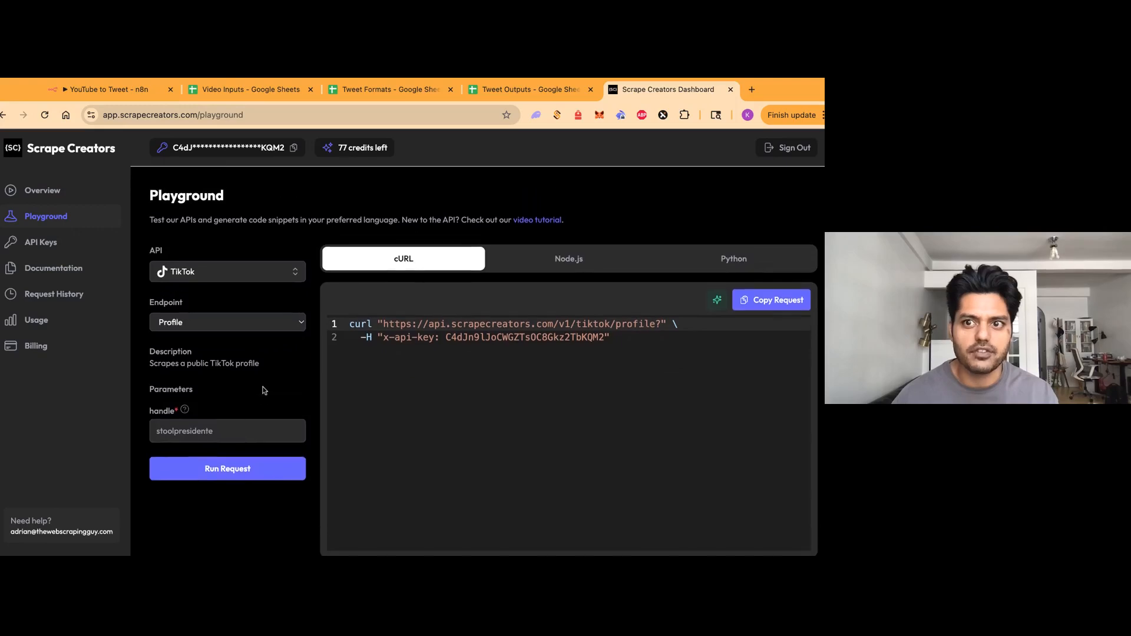
{"action": "left_click", "coordinate": [63, 239]}
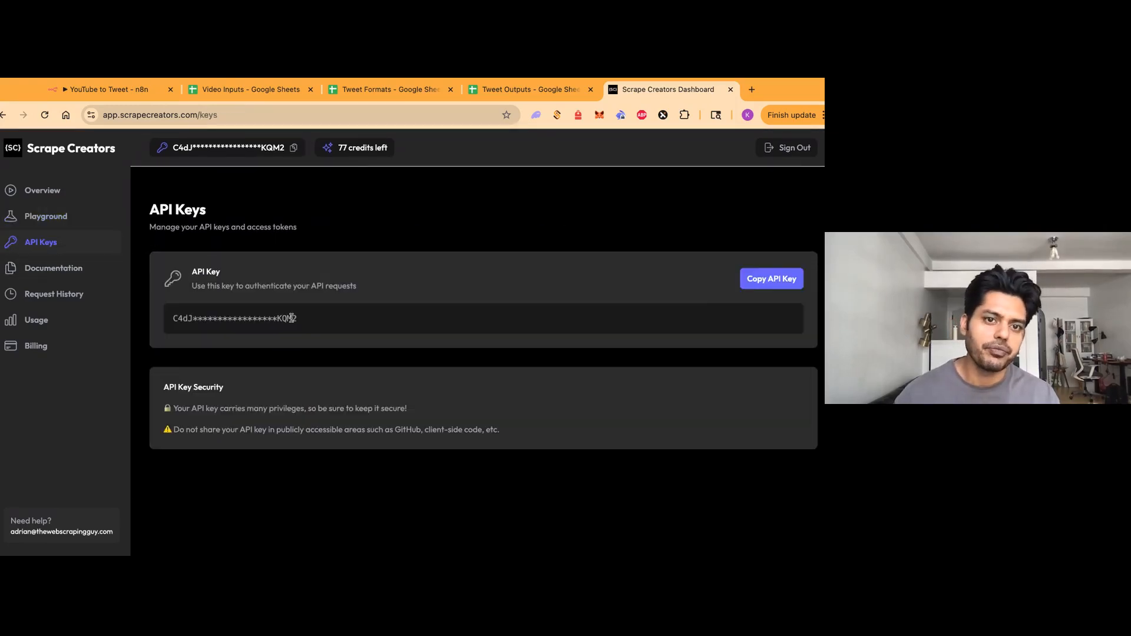
{"action": "left_click", "coordinate": [44, 217]}
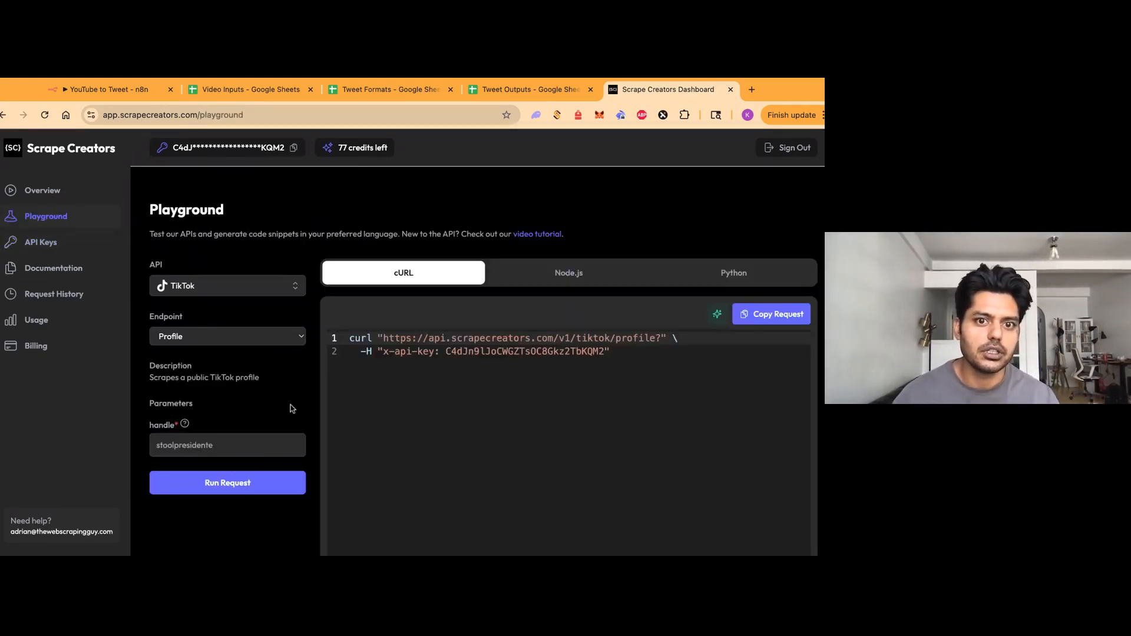
{"action": "scroll", "coordinate": [291, 409], "scroll_direction": "down", "scroll_amount": 2}
{"action": "scroll", "coordinate": [292, 408], "scroll_direction": "down", "scroll_amount": 3}
{"action": "scroll", "coordinate": [292, 407], "scroll_direction": "up", "scroll_amount": 5}
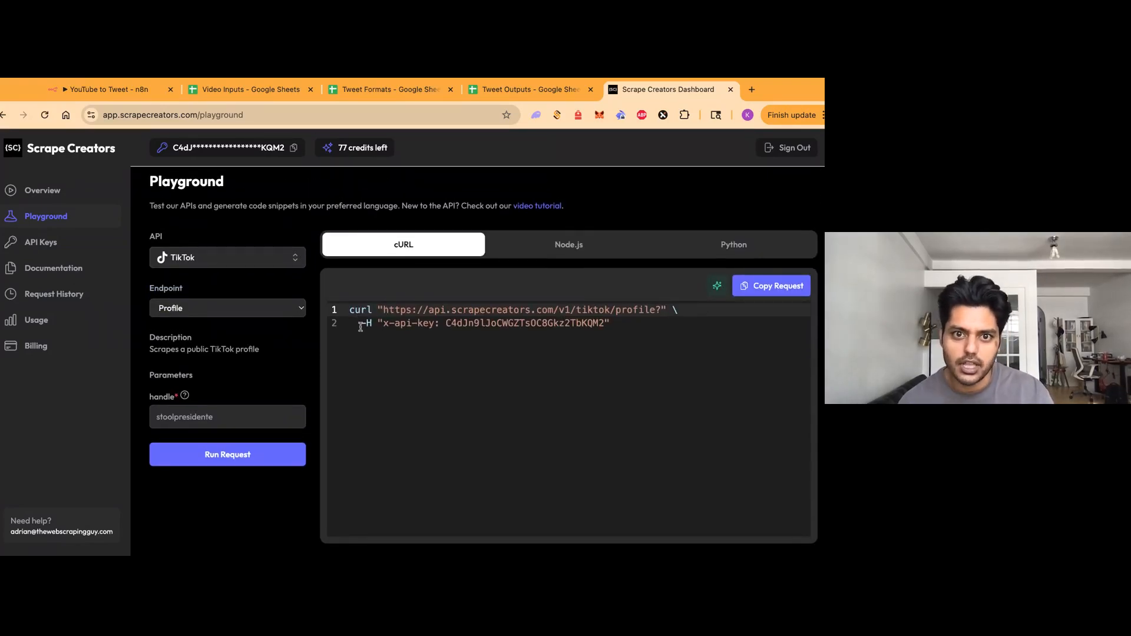
Match the x-api-key header name and API key in the sample cURL request to the n8n credential's Name and Value fields.
{"action": "left_click_drag", "start_coordinate": [356, 324], "coordinate": [605, 324]}
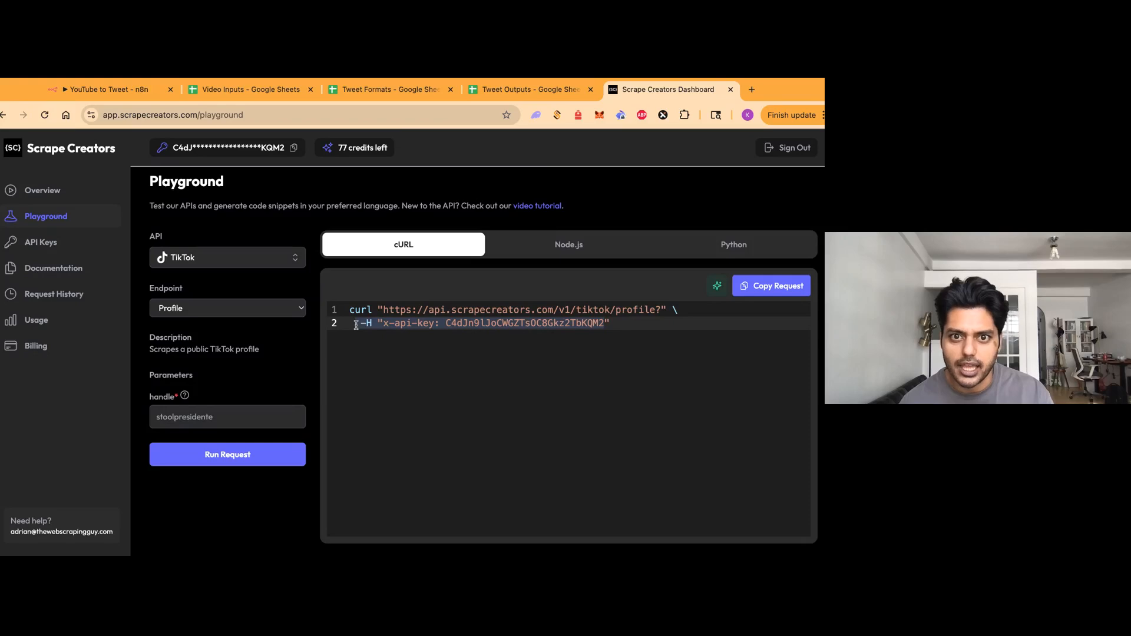
{"action": "left_click", "coordinate": [356, 324]}
{"action": "double_click", "coordinate": [384, 325]}
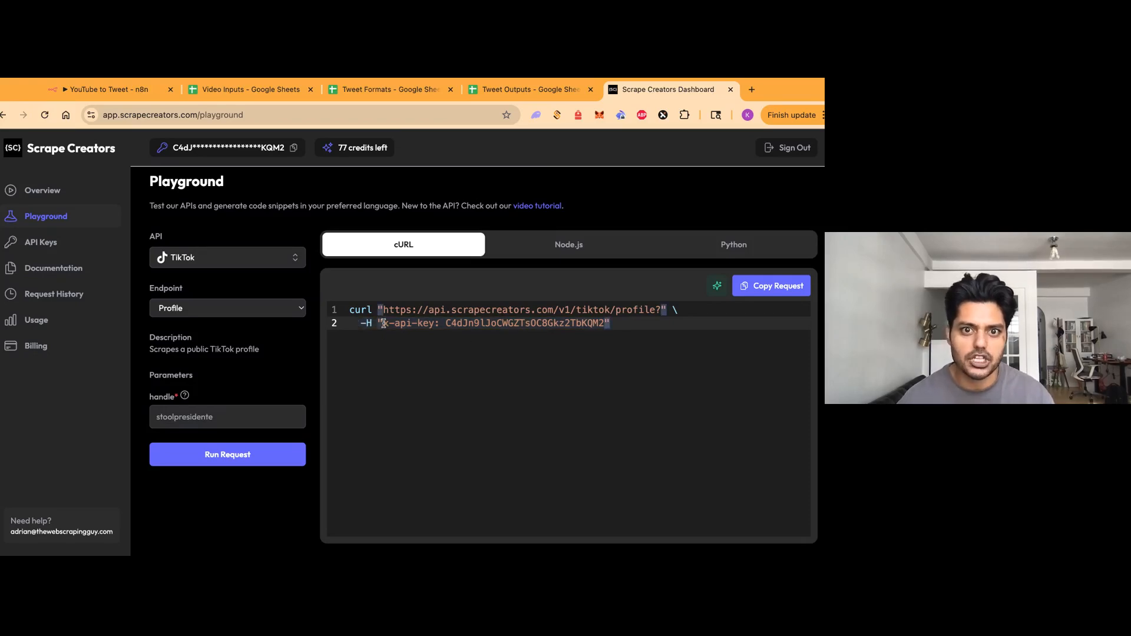
{"action": "double_click", "coordinate": [406, 323]}
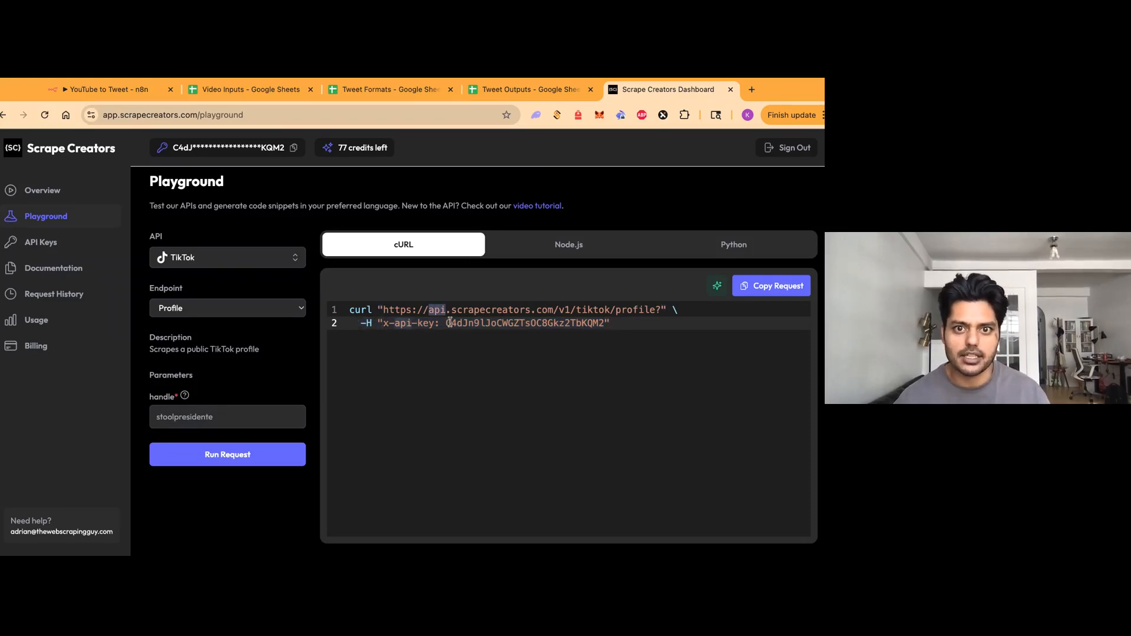
{"action": "left_click", "coordinate": [110, 97]}
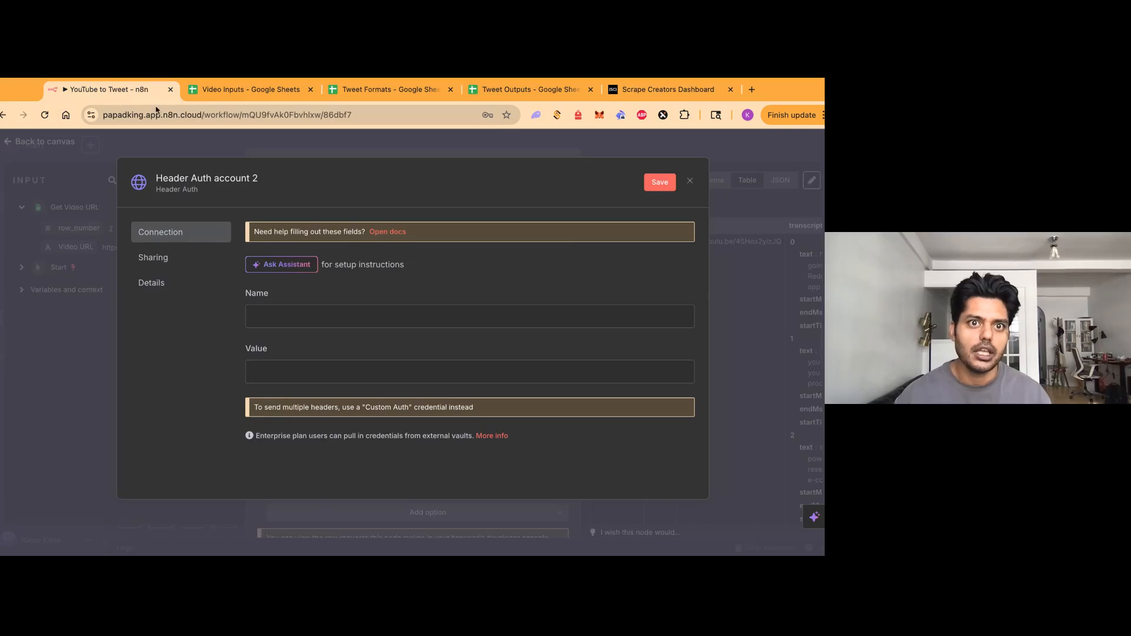
{"action": "left_click", "coordinate": [625, 99]}
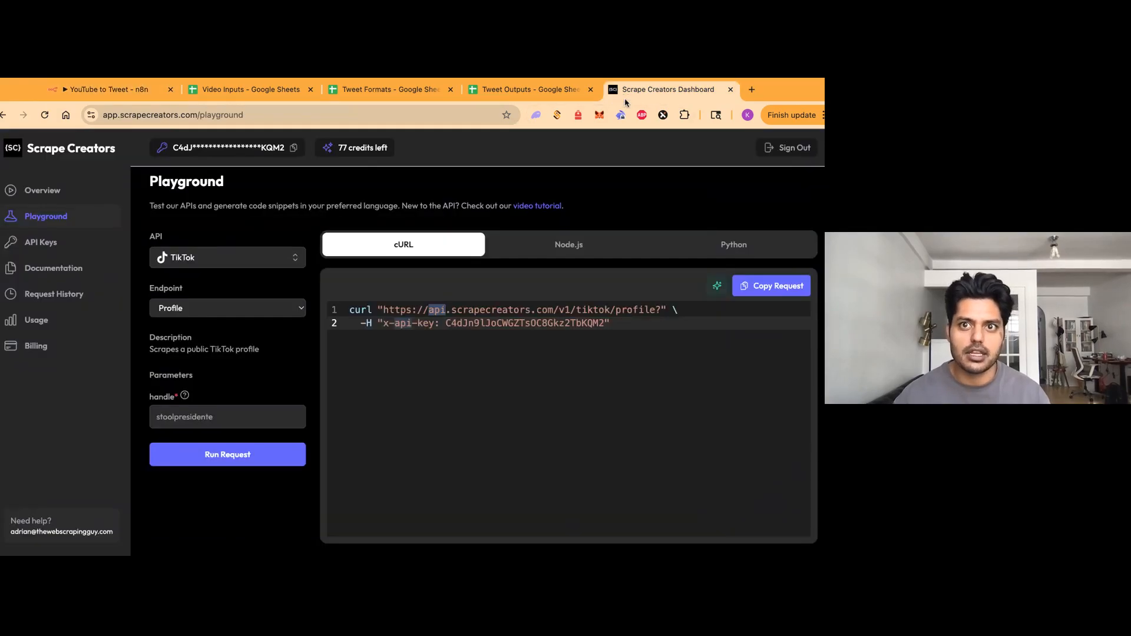
{"action": "double_click", "coordinate": [499, 324]}
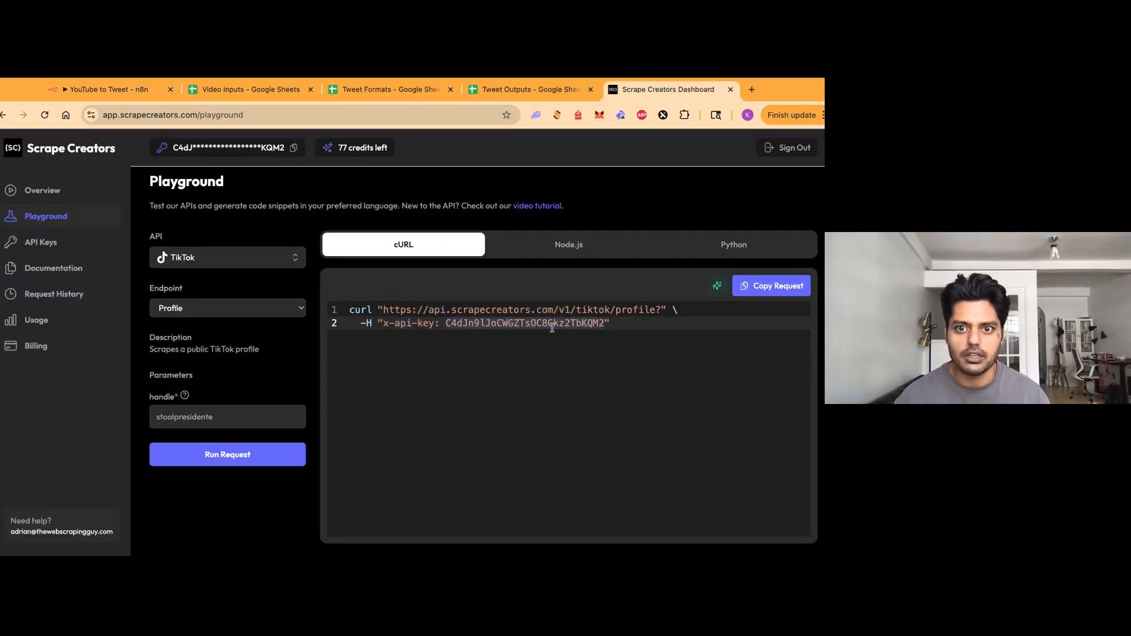
{"action": "left_click", "coordinate": [83, 93]}
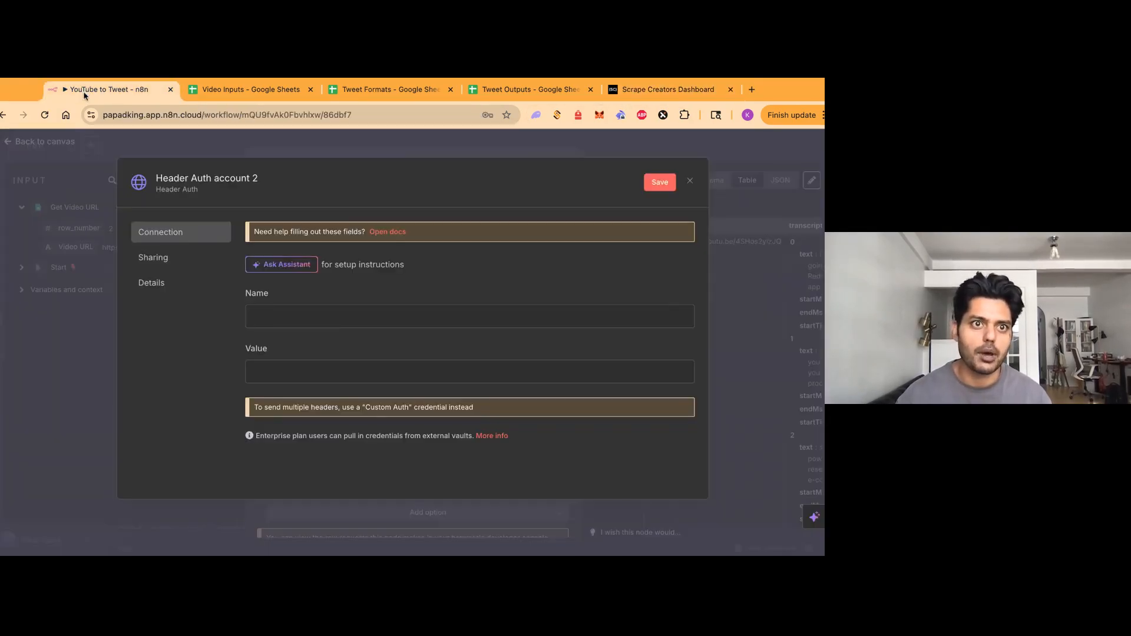
{"action": "left_click", "coordinate": [346, 373]}
{"action": "left_click", "coordinate": [341, 321]}
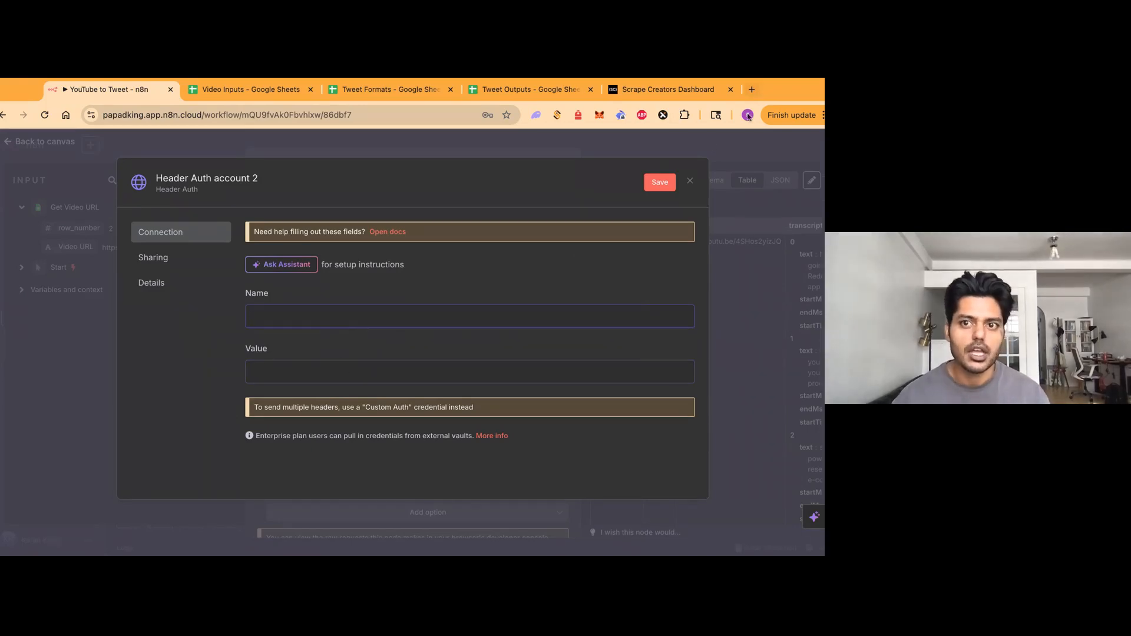
Close the new credential without saving and recheck the Get Video Transcript node's URL and authentication parameters.
{"action": "left_click", "coordinate": [691, 180]}
{"action": "left_click", "coordinate": [449, 375]}
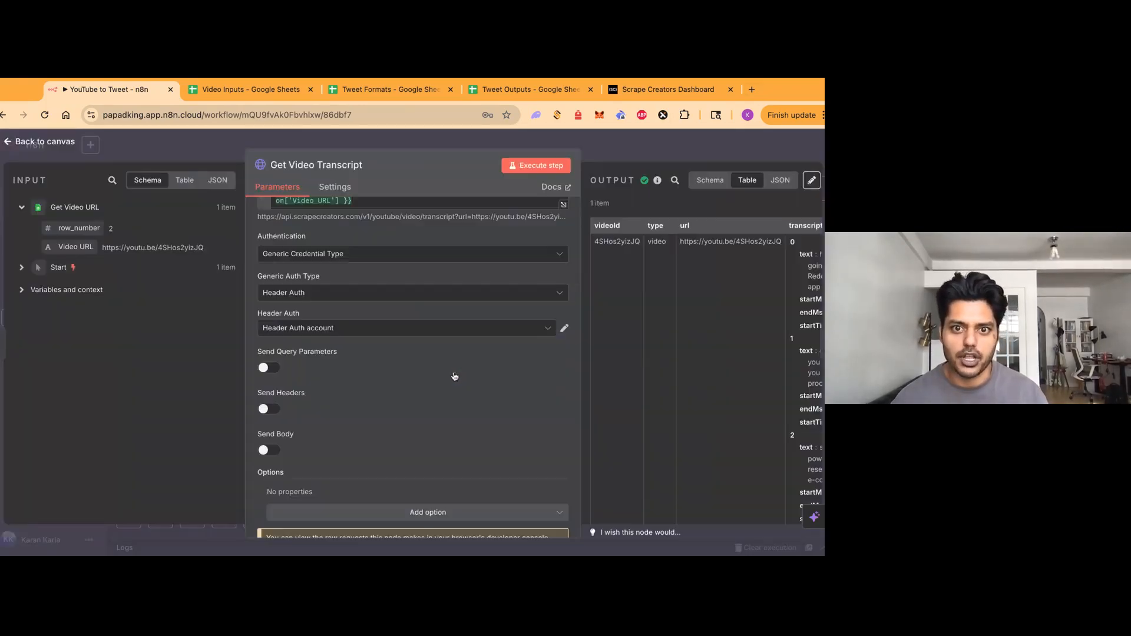
{"action": "scroll", "coordinate": [400, 386], "scroll_direction": "down", "scroll_amount": 1}
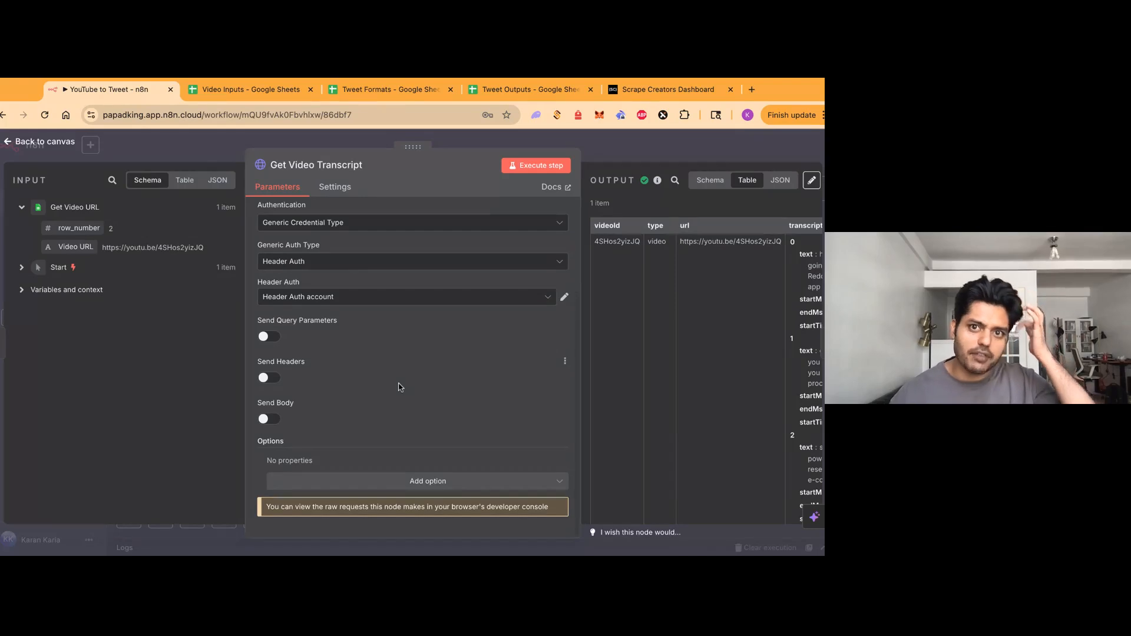
{"action": "scroll", "coordinate": [398, 387], "scroll_direction": "up", "scroll_amount": 4}
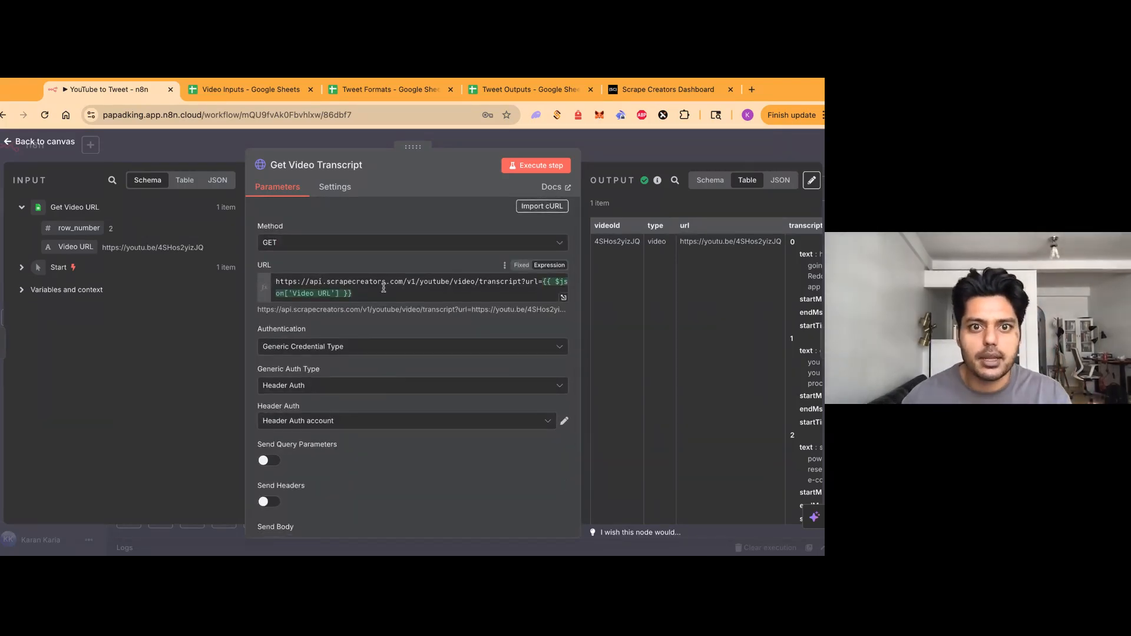
Switch to the Scrape Creators Playground, look through the available platform APIs and set the API to YouTube.
{"action": "left_click", "coordinate": [682, 95]}
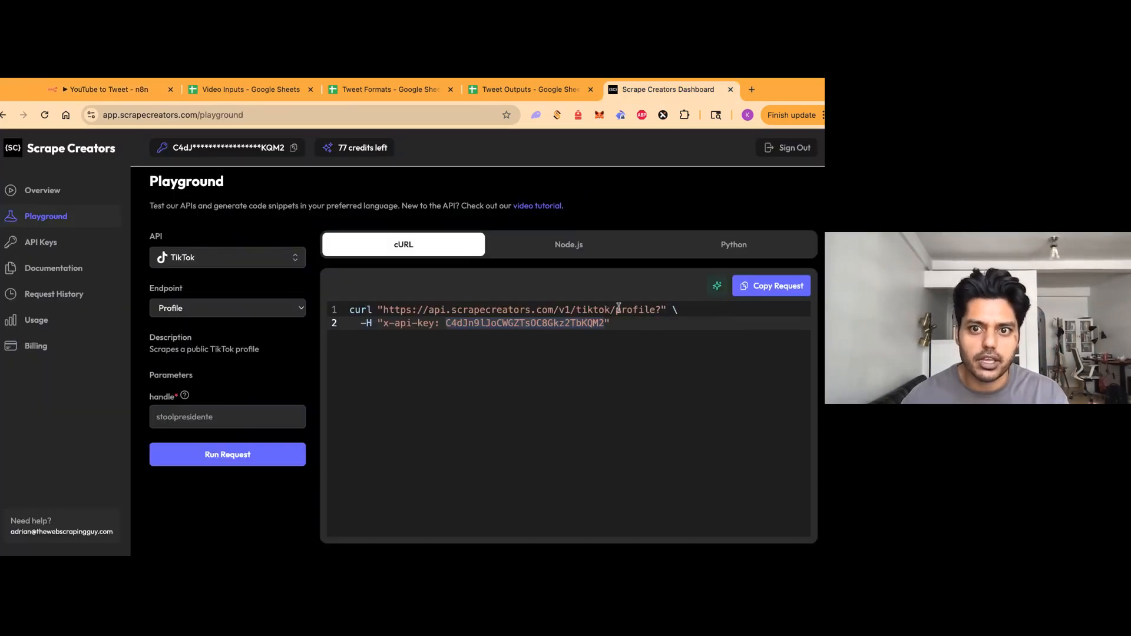
{"action": "left_click", "coordinate": [199, 259]}
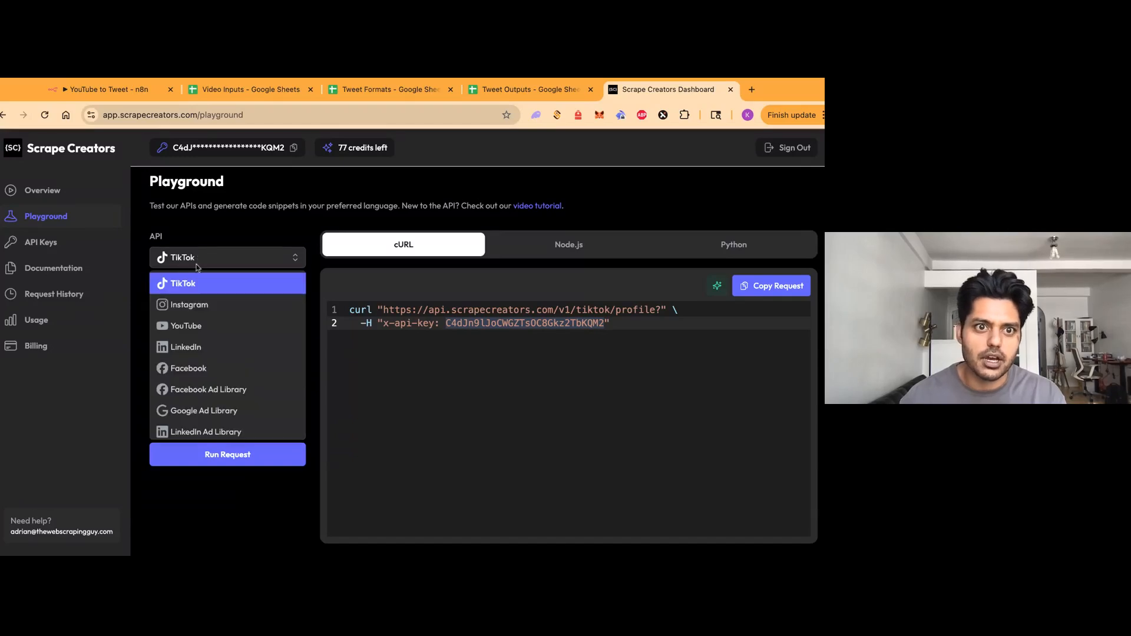
{"action": "scroll", "coordinate": [189, 323], "scroll_direction": "down", "scroll_amount": 5}
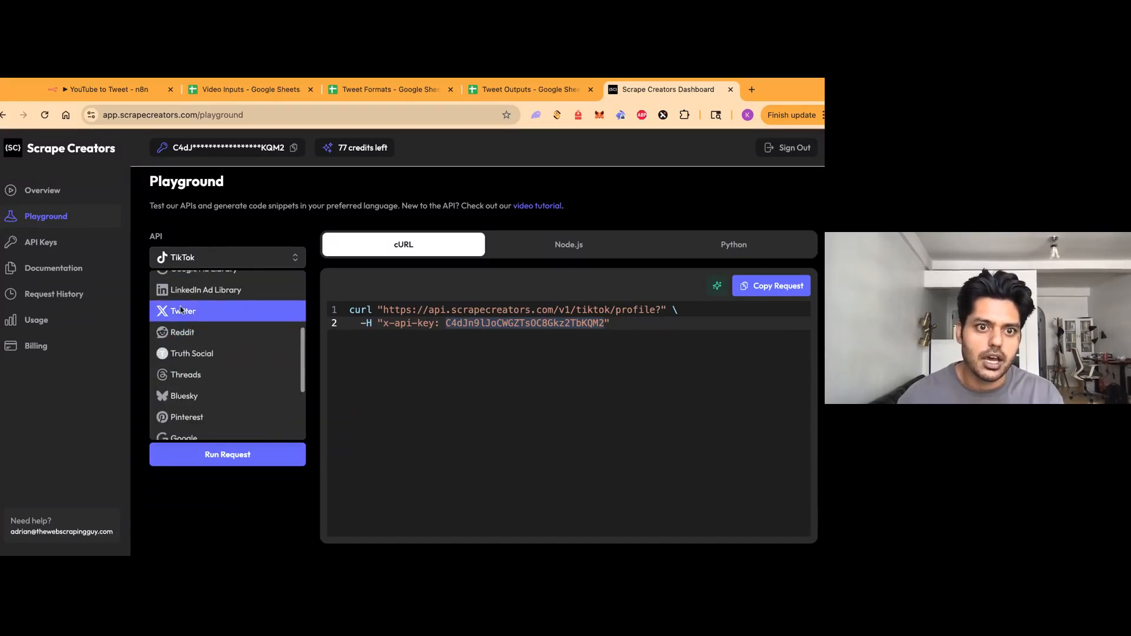
{"action": "left_click", "coordinate": [182, 315]}
{"action": "left_click", "coordinate": [200, 258]}
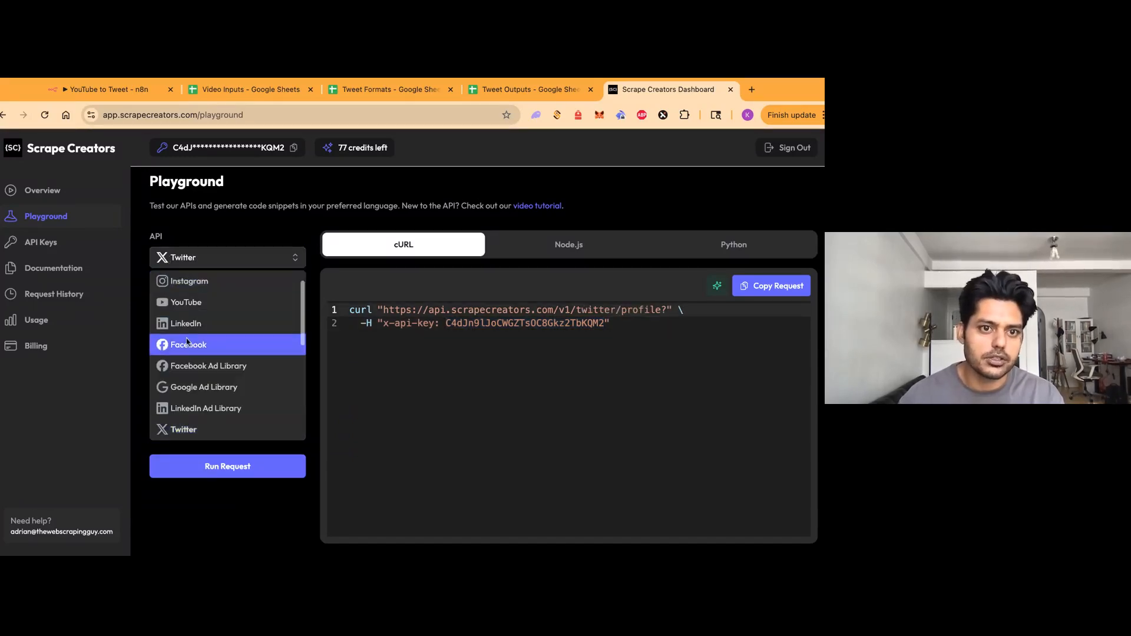
{"action": "scroll", "coordinate": [202, 339], "scroll_direction": "down", "scroll_amount": 1}
{"action": "scroll", "coordinate": [201, 308], "scroll_direction": "up", "scroll_amount": 2}
{"action": "left_click", "coordinate": [196, 292]}
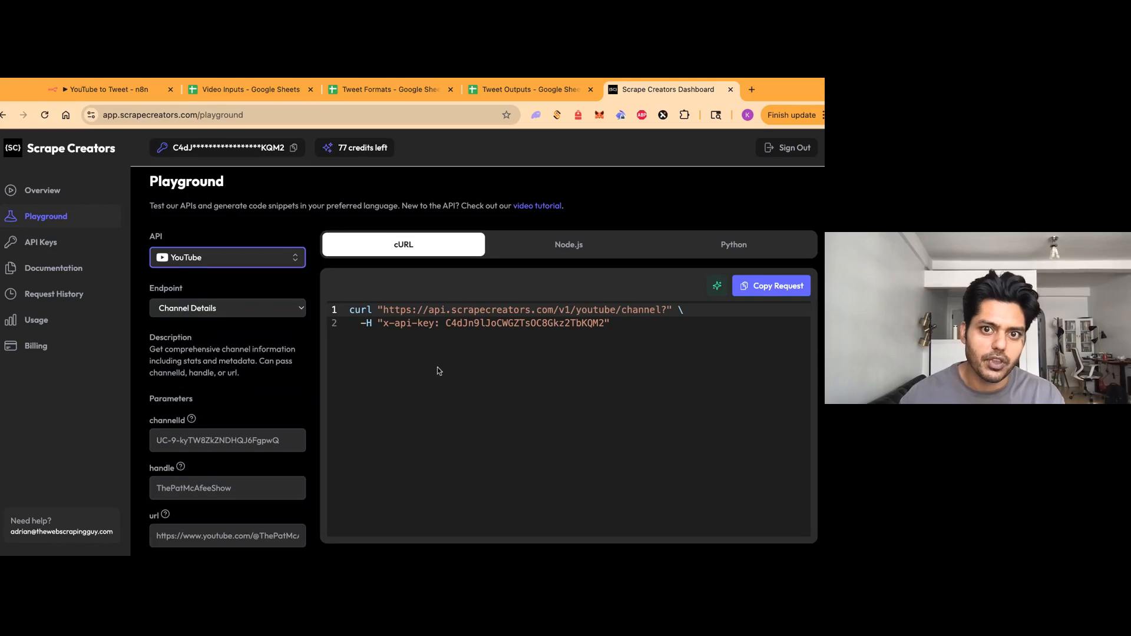
Set the Playground endpoint to Transcript for the YouTube API and read its description.
{"action": "scroll", "coordinate": [439, 371], "scroll_direction": "up", "scroll_amount": 1}
{"action": "left_click", "coordinate": [283, 365]}
{"action": "scroll", "coordinate": [282, 366], "scroll_direction": "down", "scroll_amount": 1}
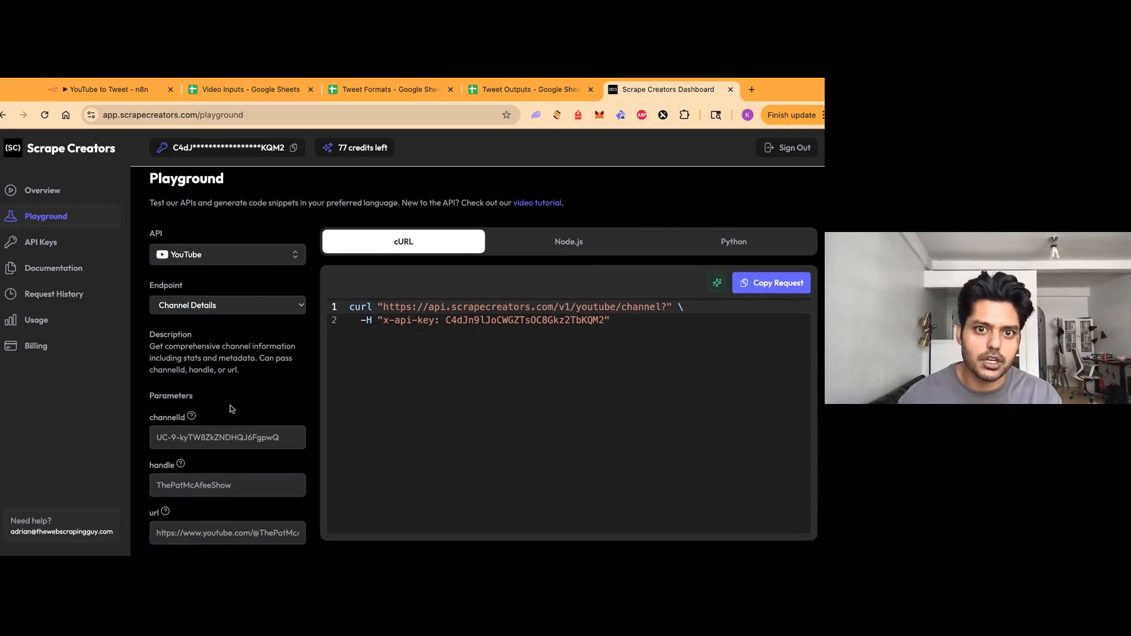
{"action": "scroll", "coordinate": [227, 436], "scroll_direction": "down", "scroll_amount": 1}
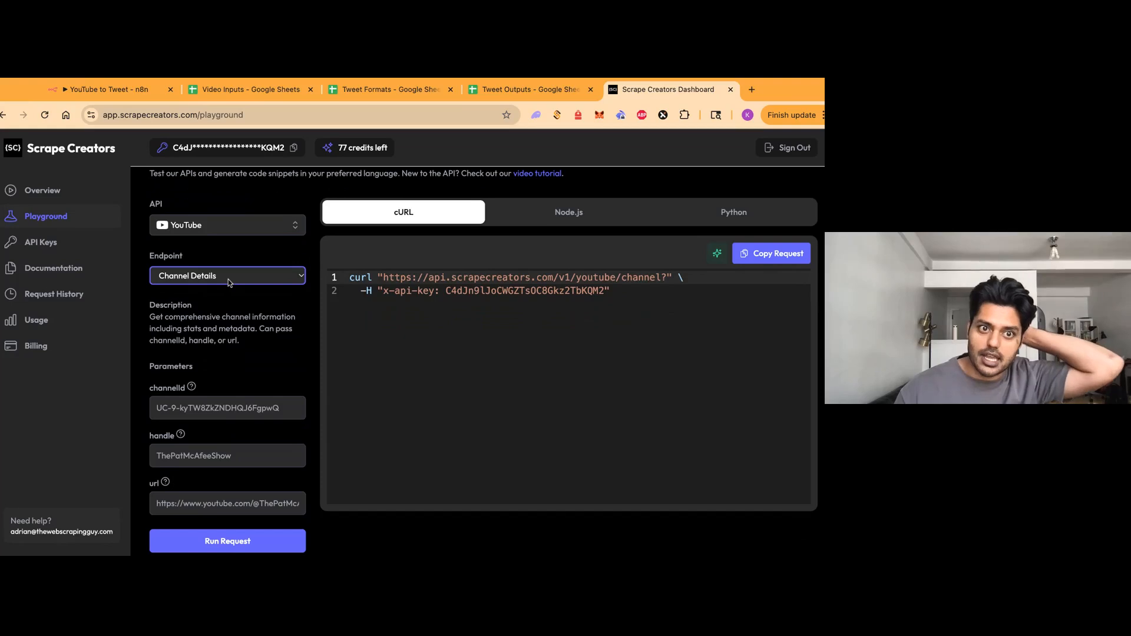
{"action": "left_click", "coordinate": [190, 326]}
{"action": "left_click", "coordinate": [212, 309]}
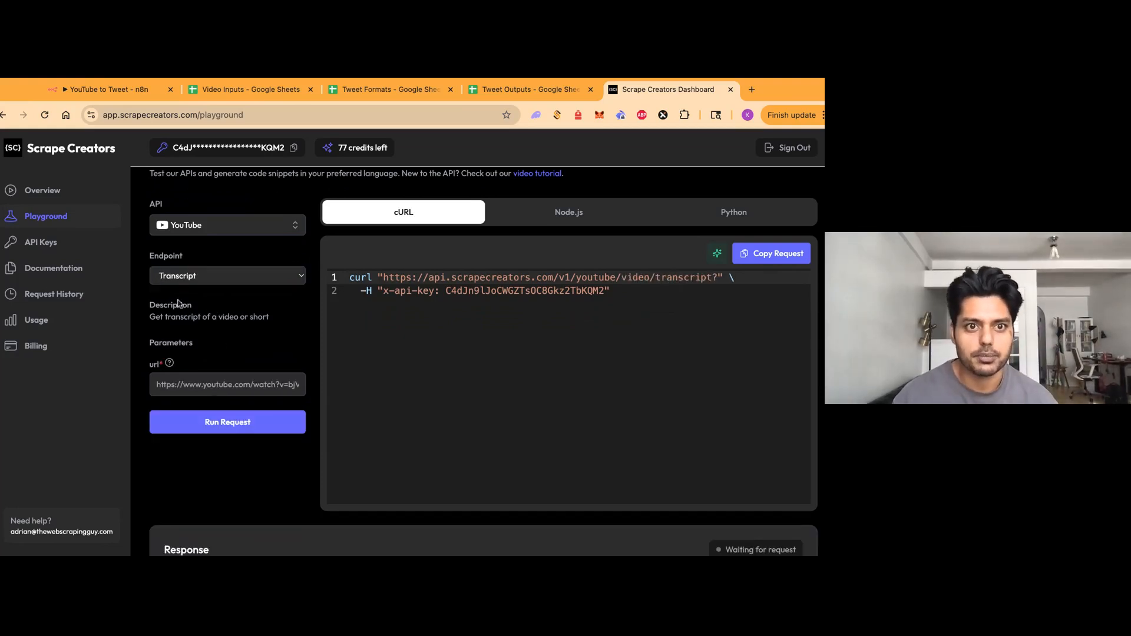
{"action": "left_click_drag", "start_coordinate": [148, 319], "coordinate": [280, 320]}
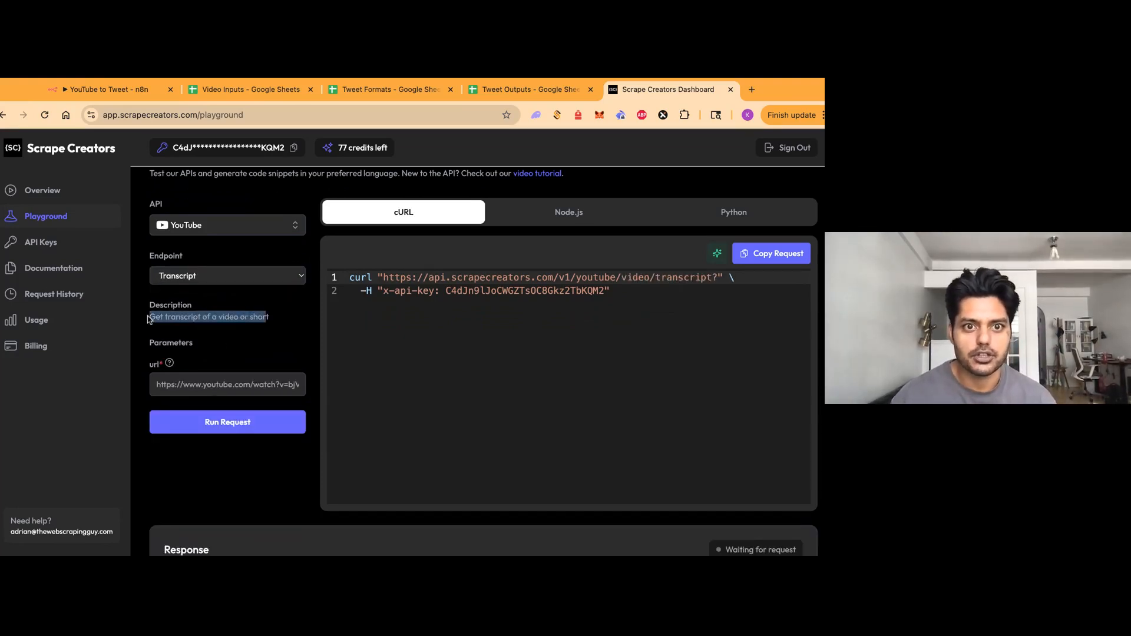
{"action": "left_click", "coordinate": [282, 320]}
Enter youtube.com/ as the url parameter of the Transcript request.
{"action": "left_click", "coordinate": [232, 384]}
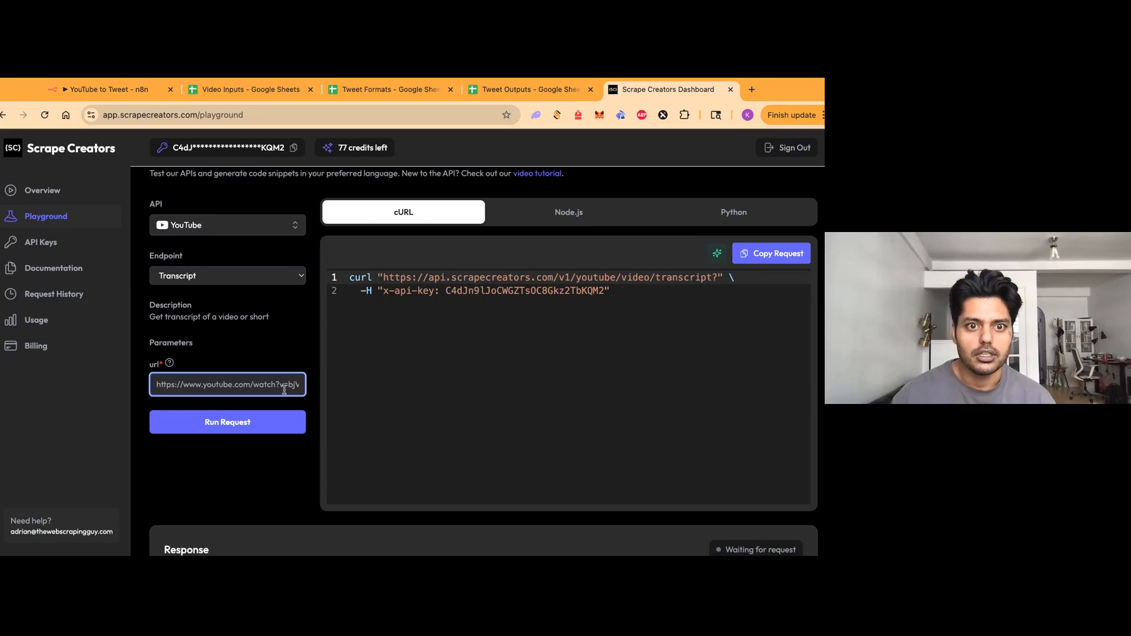
{"action": "left_click", "coordinate": [242, 347]}
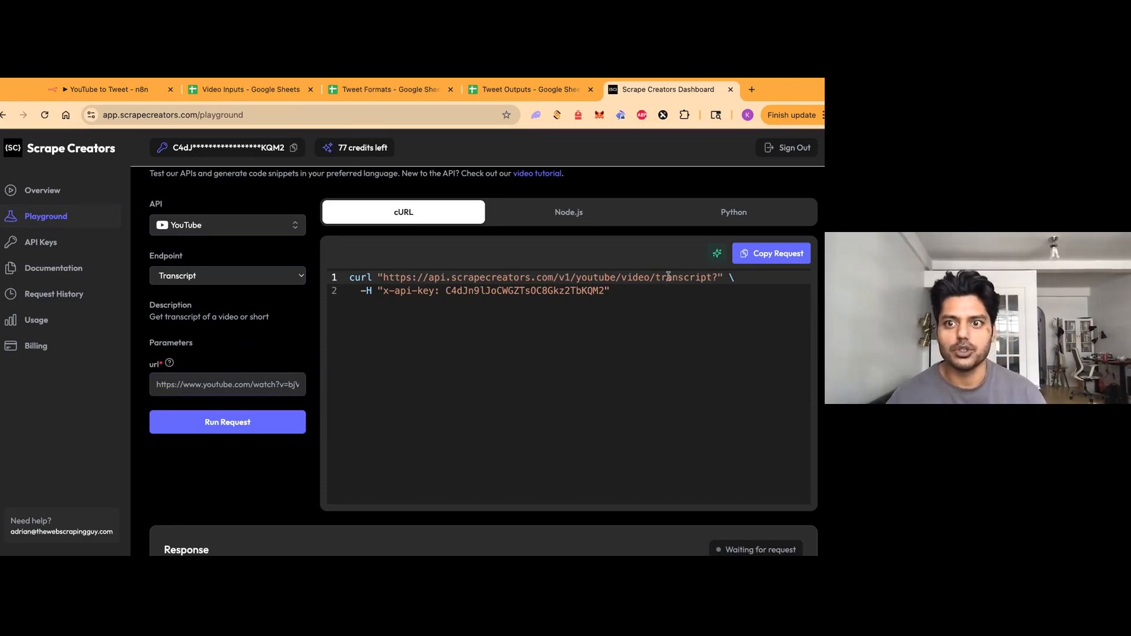
{"action": "left_click", "coordinate": [213, 386]}
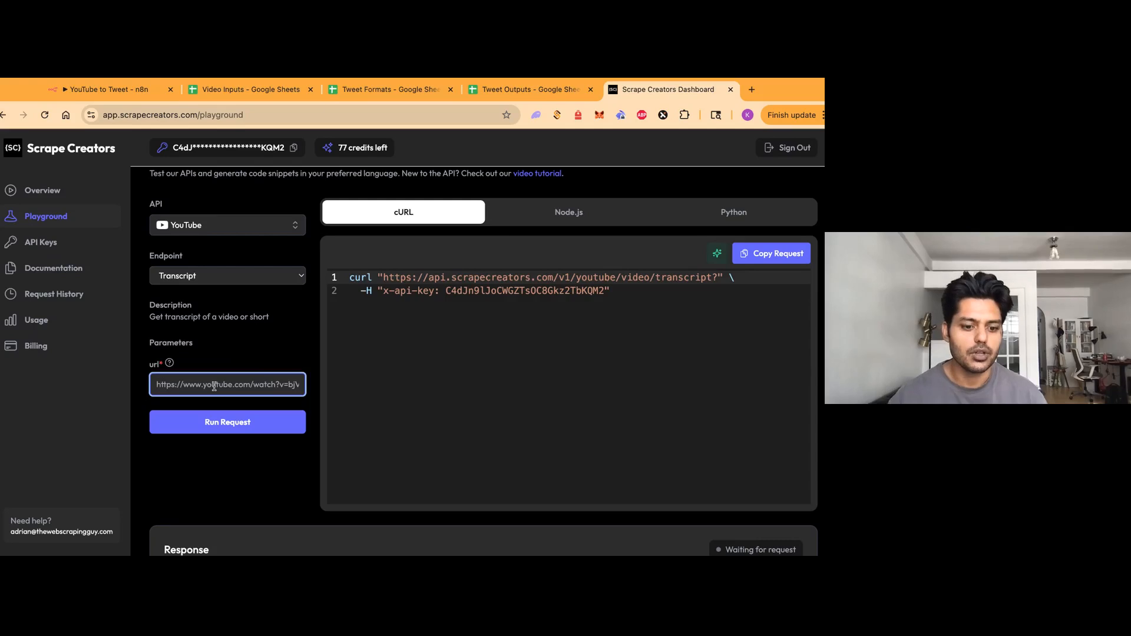
{"action": "type", "text": "youtube"}
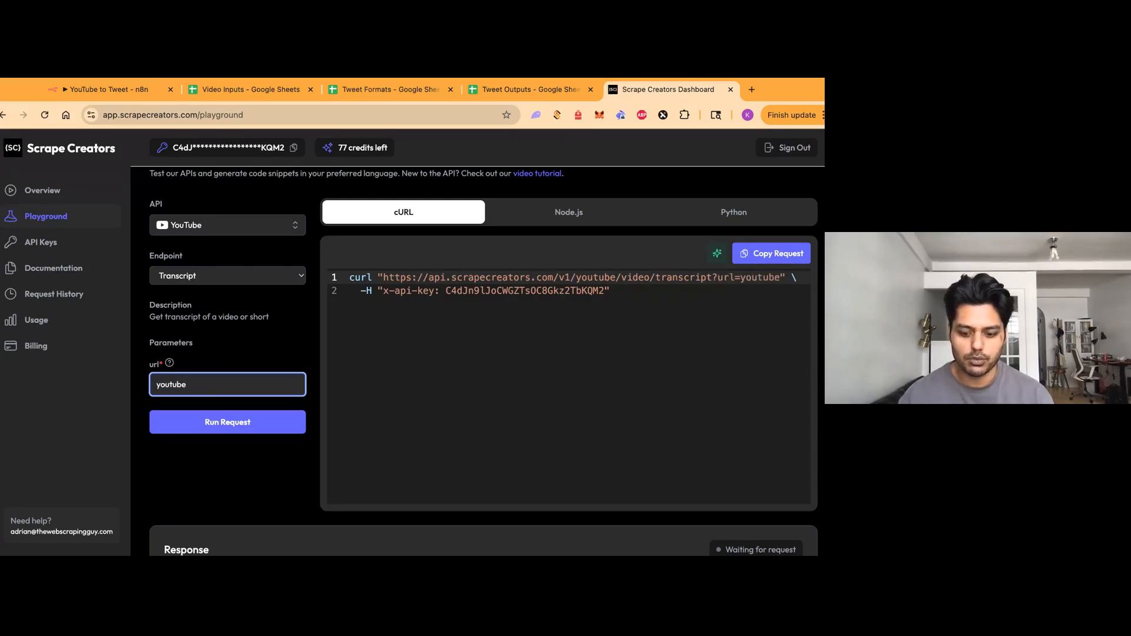
{"action": "type", "text": ".com/"}
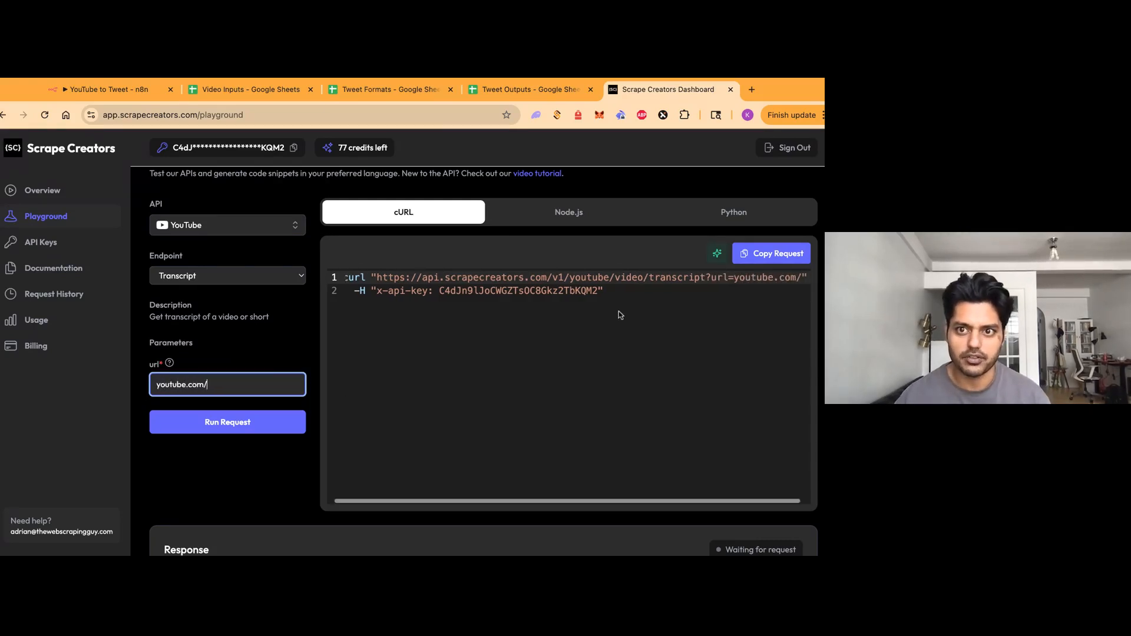
Examine how the url parameter is appended to the transcript endpoint address in the cURL request.
{"action": "scroll", "coordinate": [626, 315], "scroll_direction": "right", "scroll_amount": 1}
{"action": "left_click", "coordinate": [788, 276]}
{"action": "left_click_drag", "start_coordinate": [788, 276], "coordinate": [725, 278]}
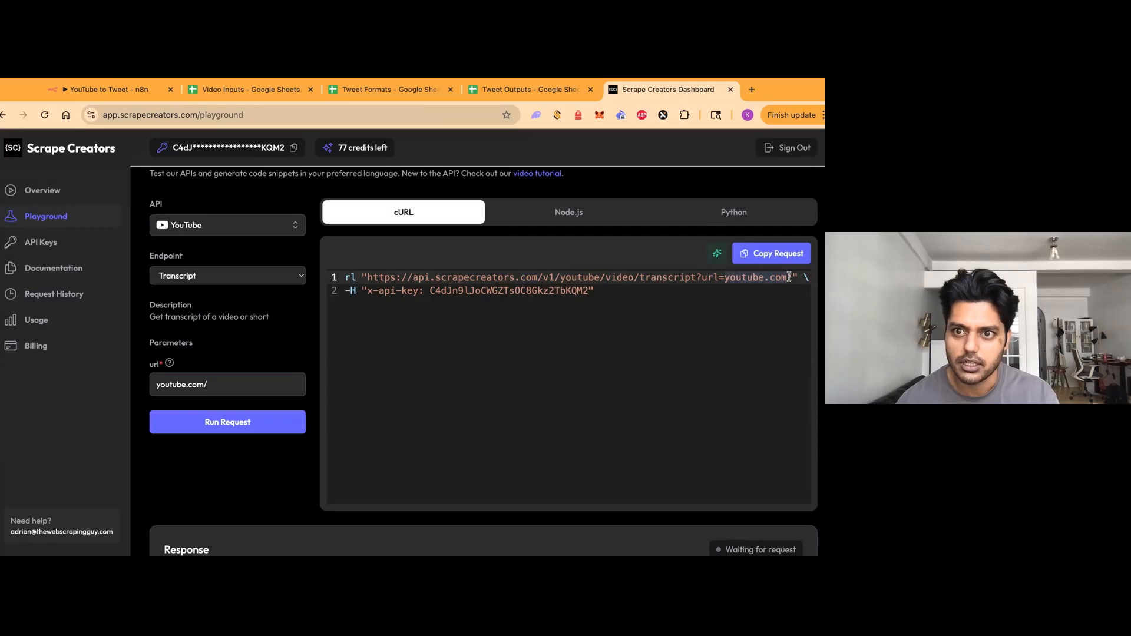
{"action": "left_click", "coordinate": [742, 281]}
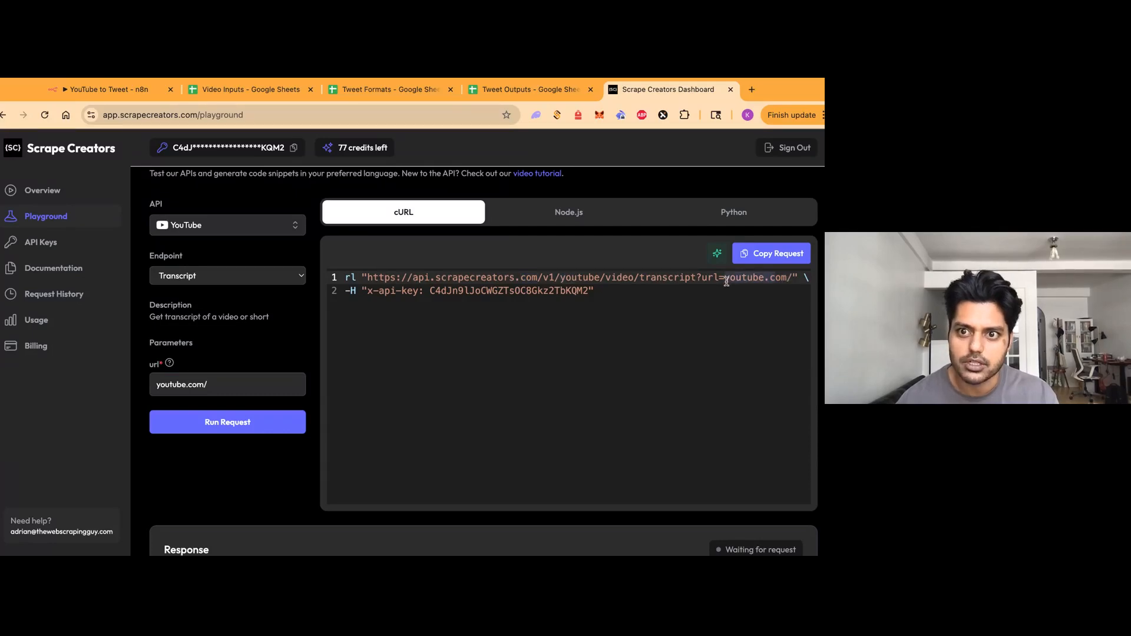
{"action": "left_click", "coordinate": [428, 278]}
{"action": "key", "text": "Down"}
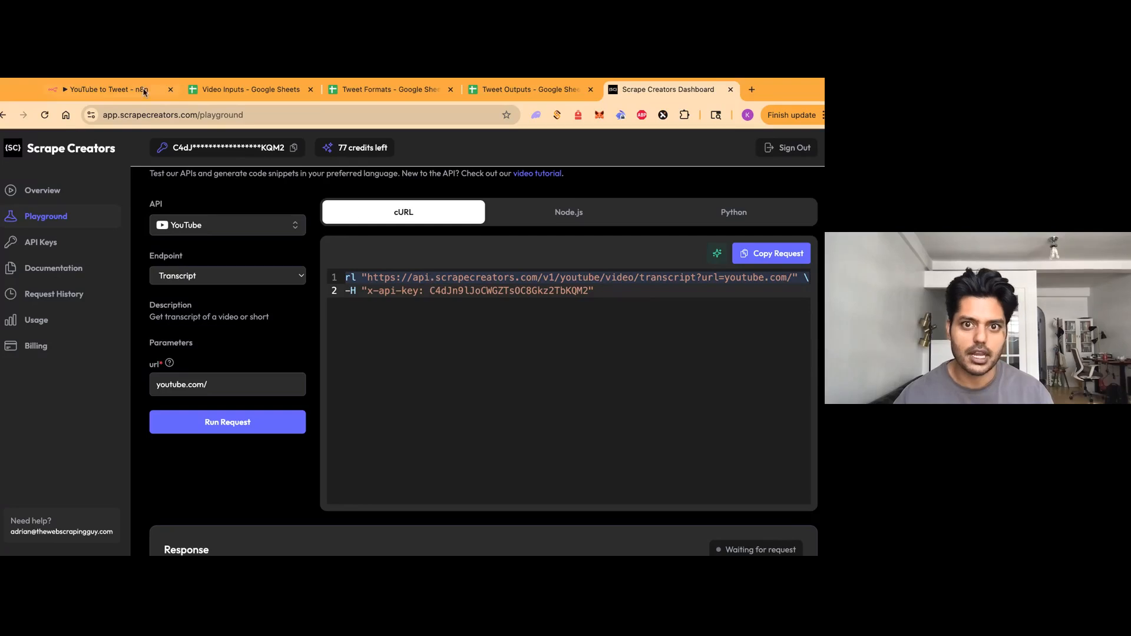
Switch to n8n to check the Get Video Transcript node's Video URL input, and compare it with the Video Inputs sheet.
{"action": "left_click", "coordinate": [96, 91]}
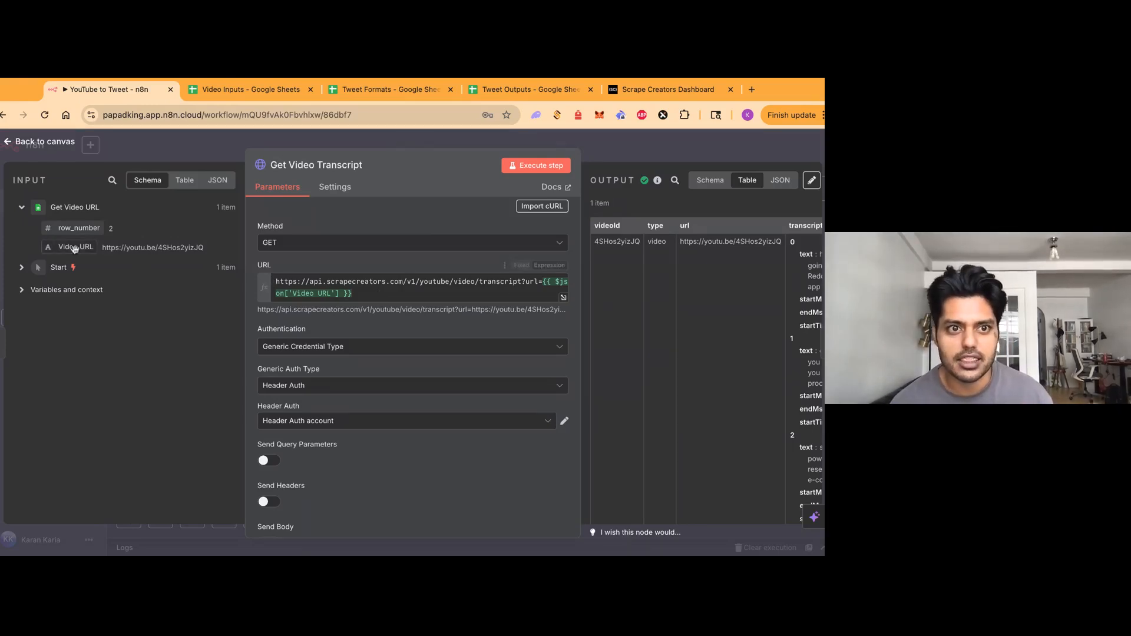
{"action": "mouse_move", "coordinate": [65, 248]}
{"action": "left_mouse_down"}
{"action": "mouse_move", "coordinate": [318, 282]}
{"action": "mouse_move", "coordinate": [68, 245]}
{"action": "left_mouse_up"}
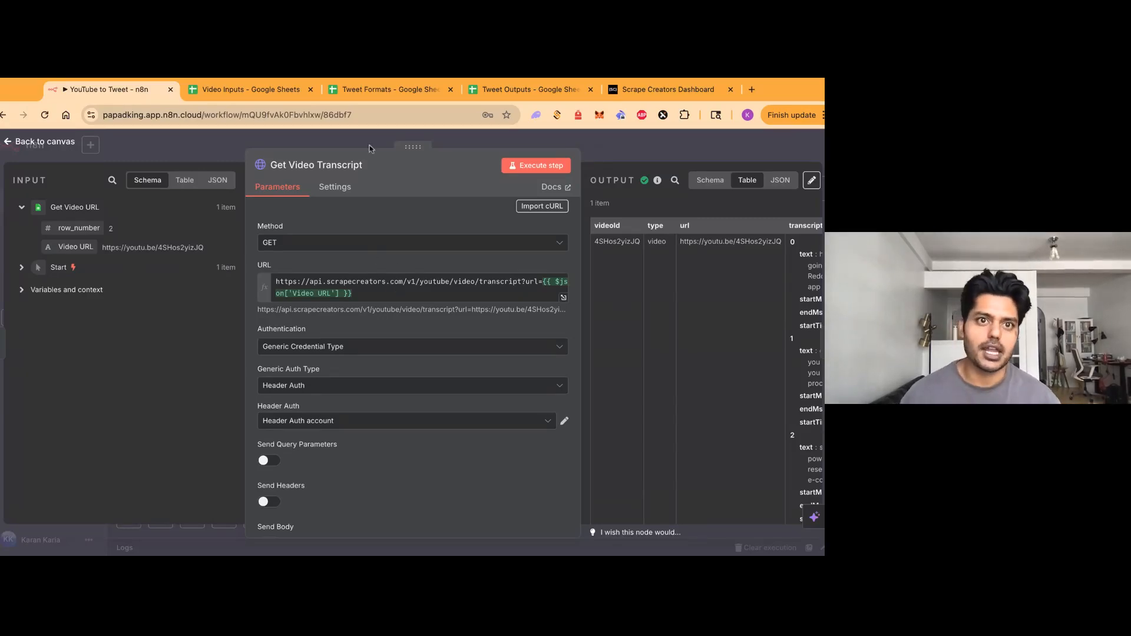
{"action": "left_click", "coordinate": [213, 91]}
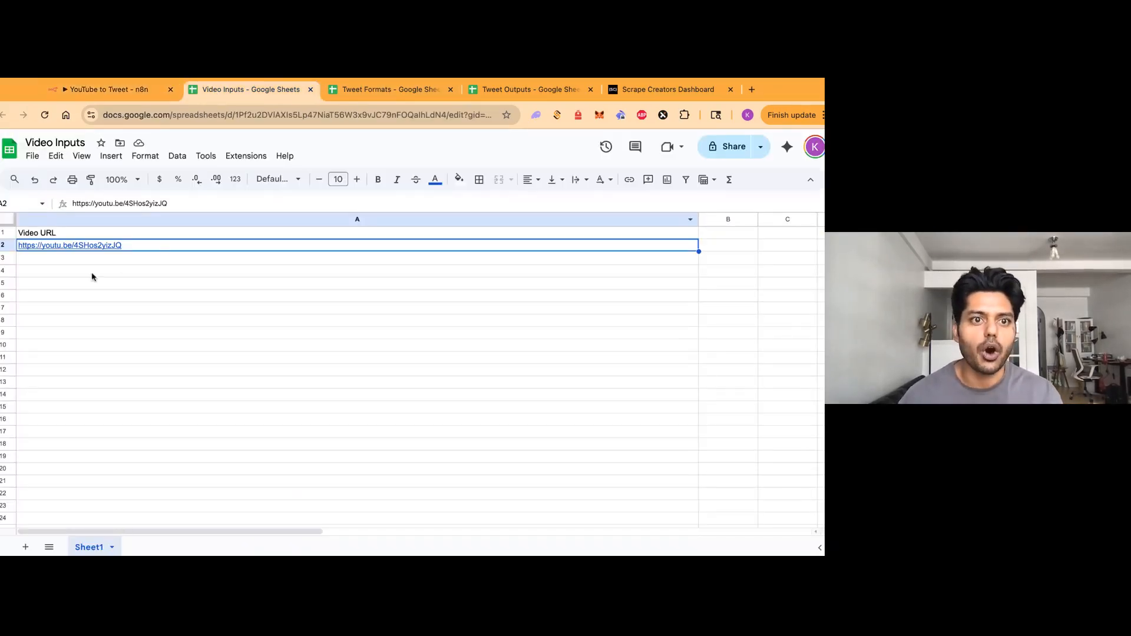
Return to n8n, examine the transcript and transcript_only_text columns in the Get Video Transcript output, and close the node.
{"action": "left_click", "coordinate": [118, 93]}
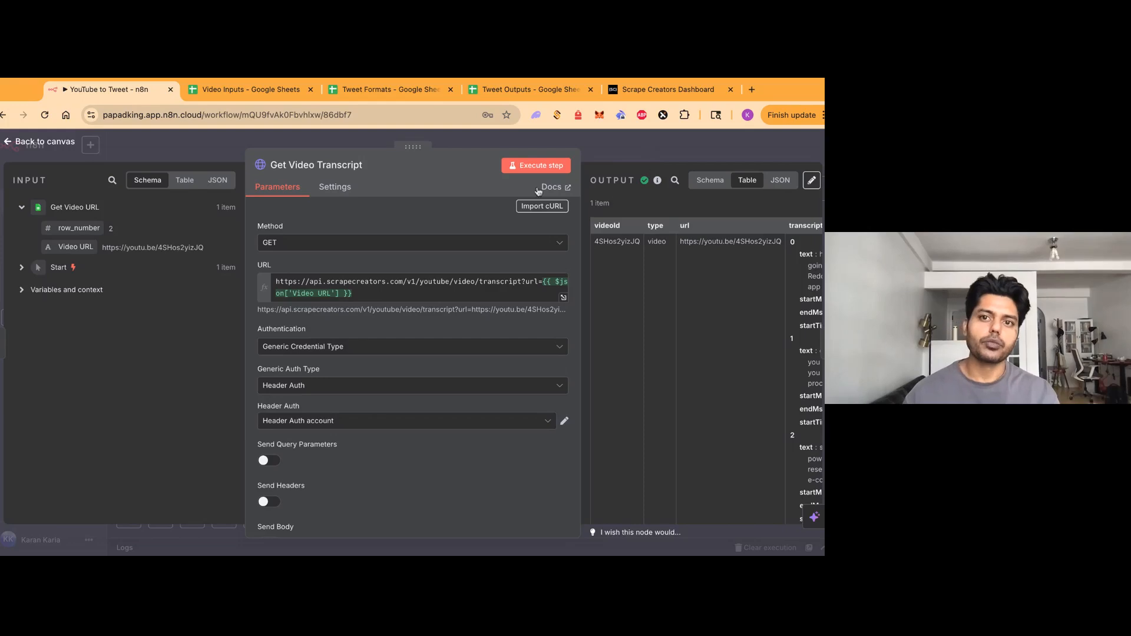
{"action": "scroll", "coordinate": [762, 324], "scroll_direction": "right", "scroll_amount": 5}
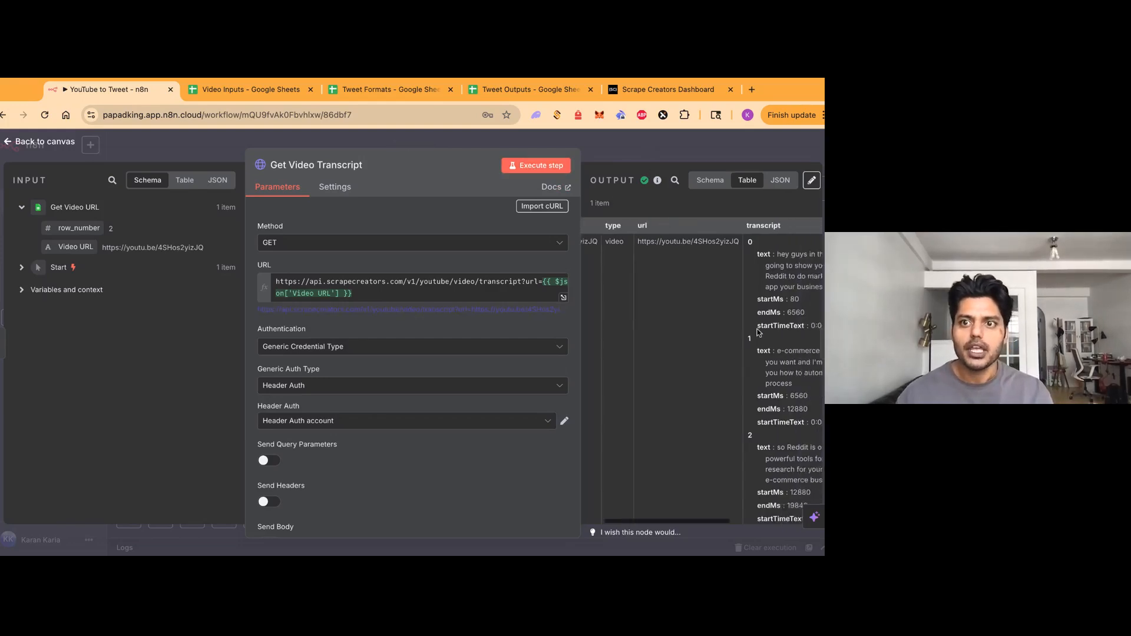
{"action": "scroll", "coordinate": [729, 269], "scroll_direction": "left", "scroll_amount": 5}
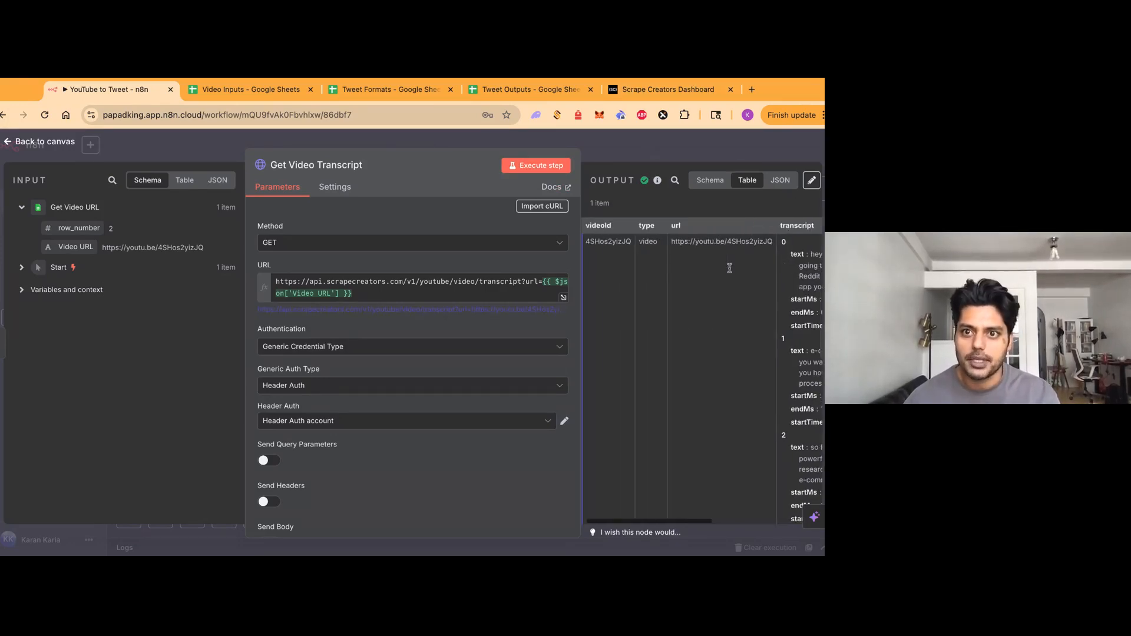
{"action": "scroll", "coordinate": [729, 269], "scroll_direction": "right", "scroll_amount": 3}
{"action": "scroll", "coordinate": [729, 269], "scroll_direction": "right", "scroll_amount": 3}
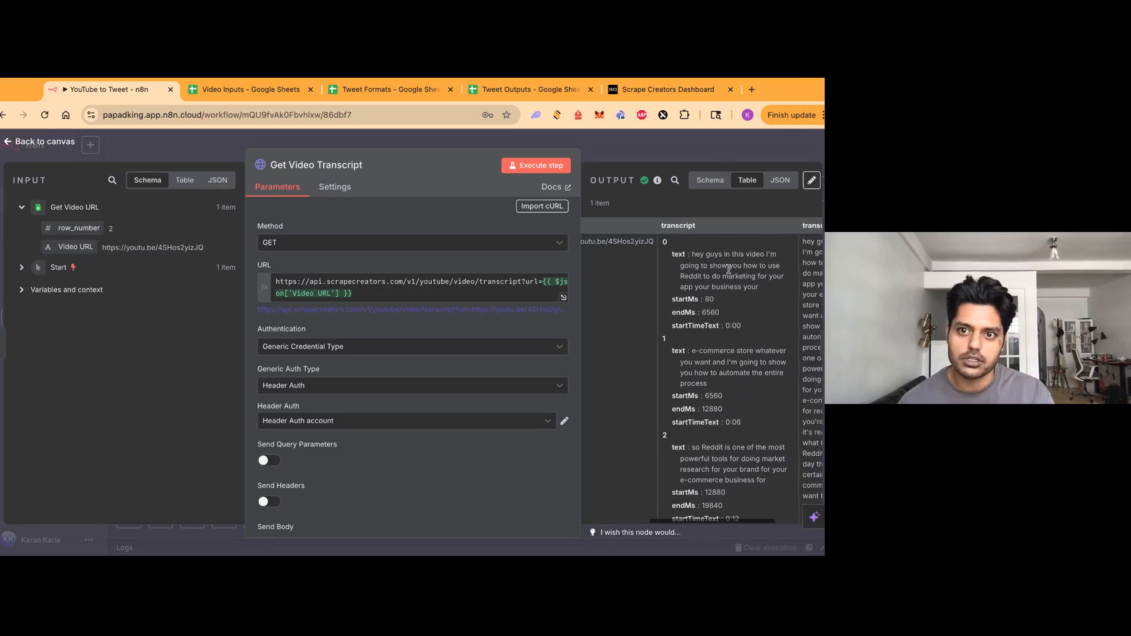
{"action": "scroll", "coordinate": [728, 269], "scroll_direction": "right", "scroll_amount": 1}
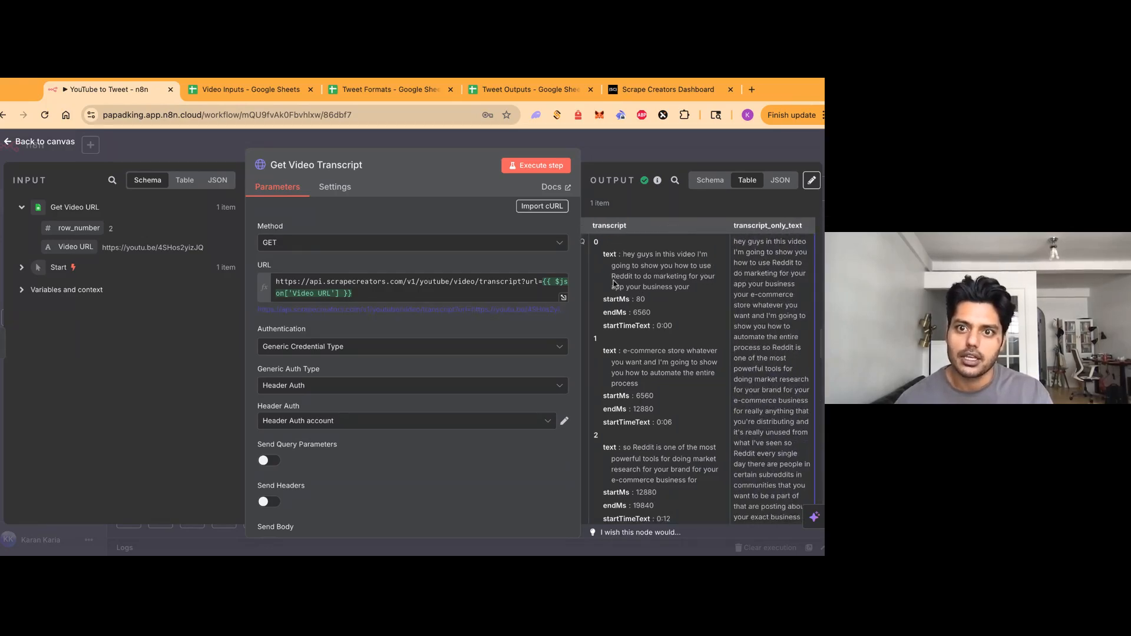
{"action": "scroll", "coordinate": [642, 306], "scroll_direction": "down", "scroll_amount": 2}
{"action": "scroll", "coordinate": [665, 333], "scroll_direction": "down", "scroll_amount": 1}
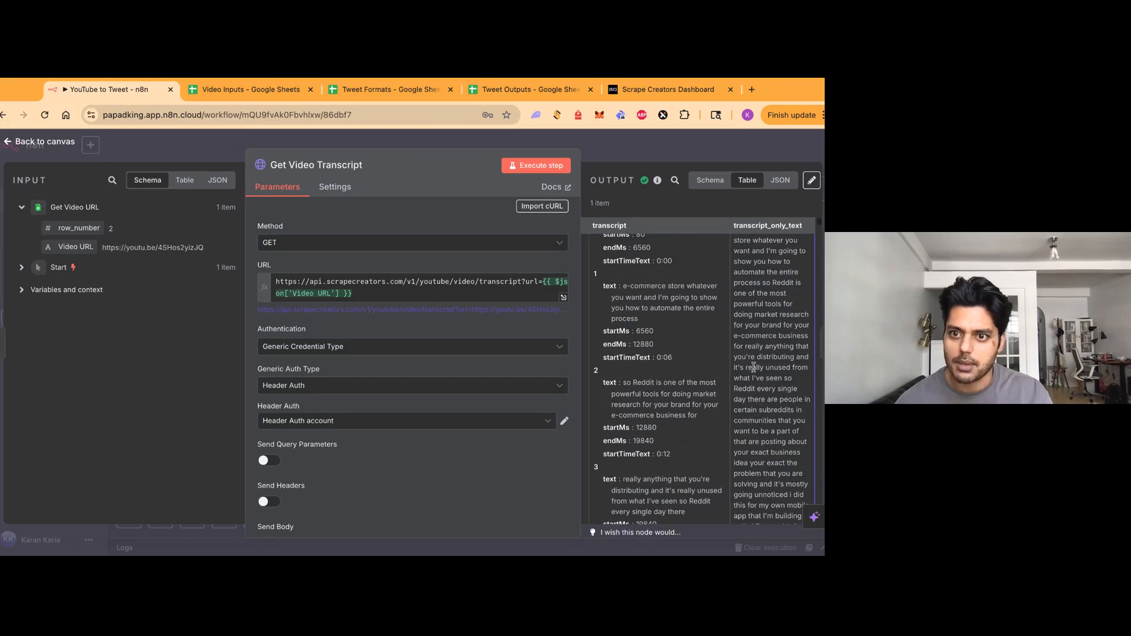
{"action": "scroll", "coordinate": [753, 366], "scroll_direction": "down", "scroll_amount": 10}
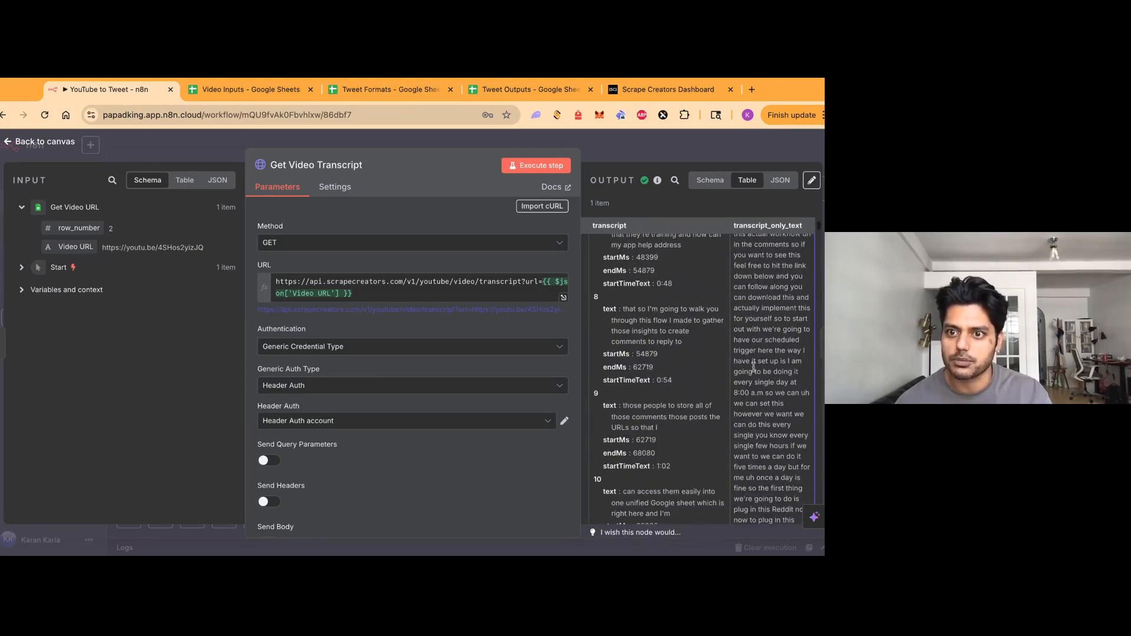
{"action": "scroll", "coordinate": [753, 366], "scroll_direction": "down", "scroll_amount": 6}
{"action": "left_click", "coordinate": [775, 144]}
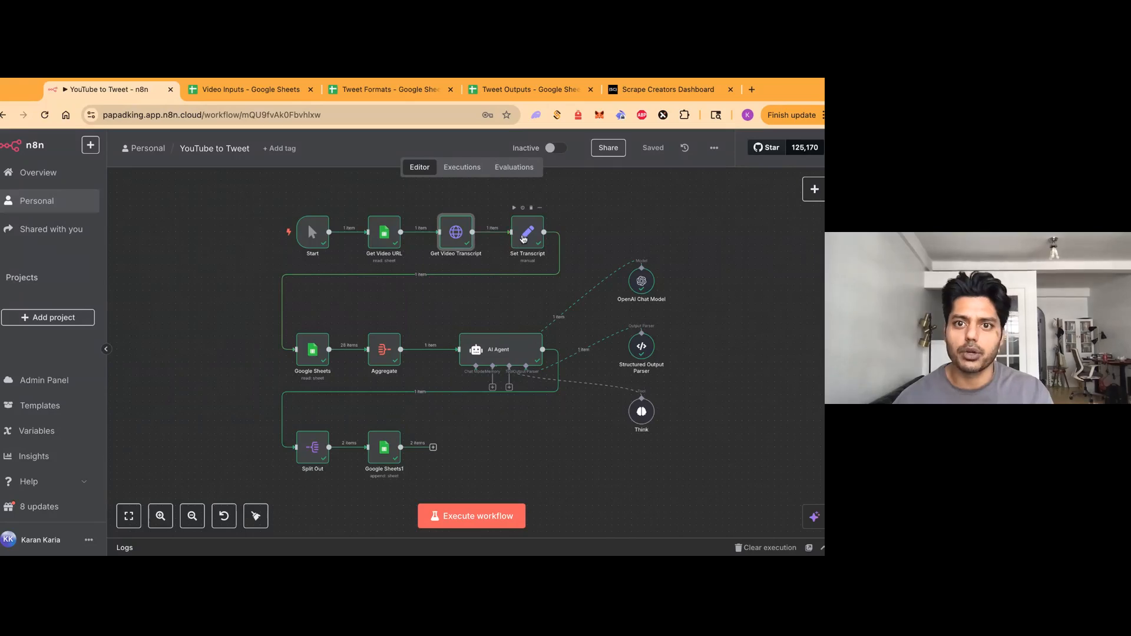
Open the Set Transcript node, read through its Transcript output text, and return to the canvas.
{"action": "double_click", "coordinate": [531, 234]}
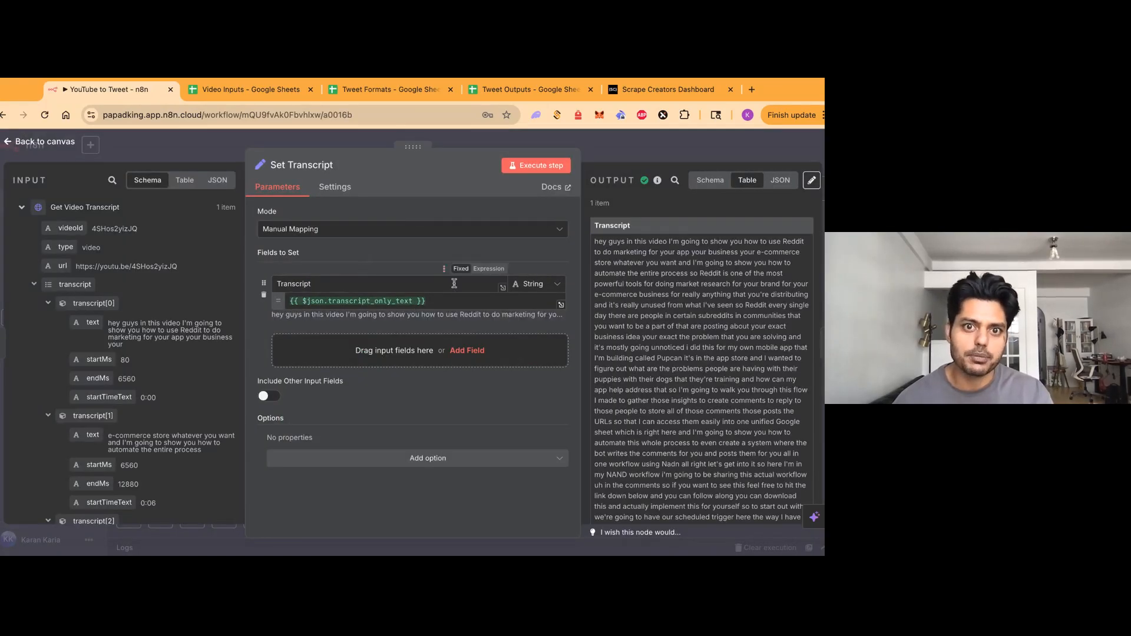
{"action": "scroll", "coordinate": [665, 280], "scroll_direction": "down", "scroll_amount": 5}
{"action": "scroll", "coordinate": [665, 280], "scroll_direction": "down", "scroll_amount": 15}
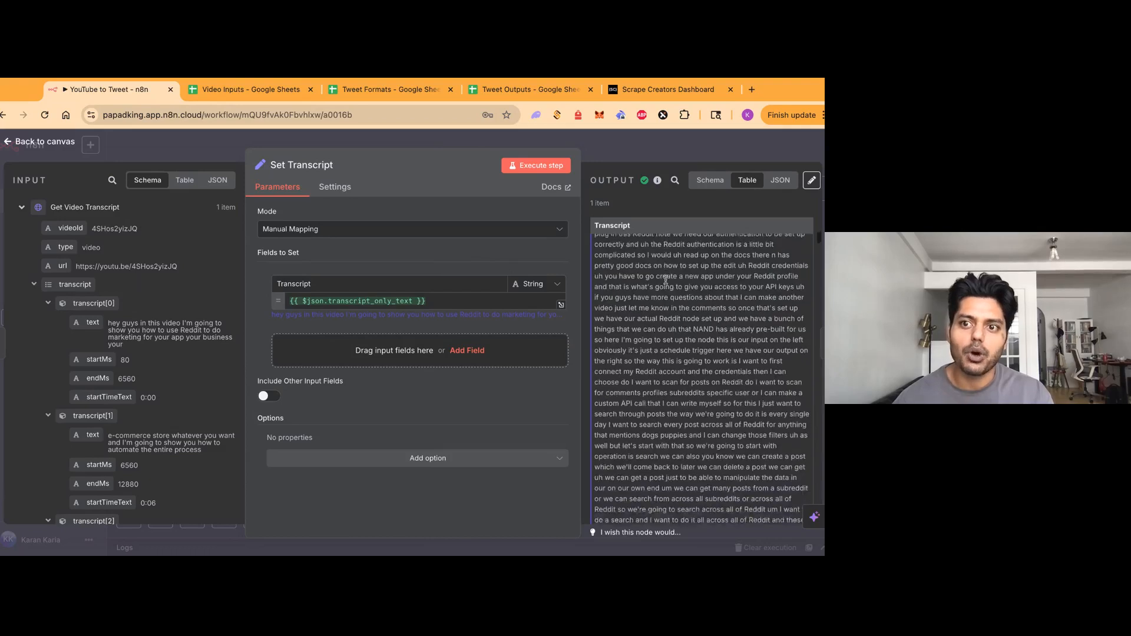
{"action": "scroll", "coordinate": [701, 379], "scroll_direction": "down", "scroll_amount": 8}
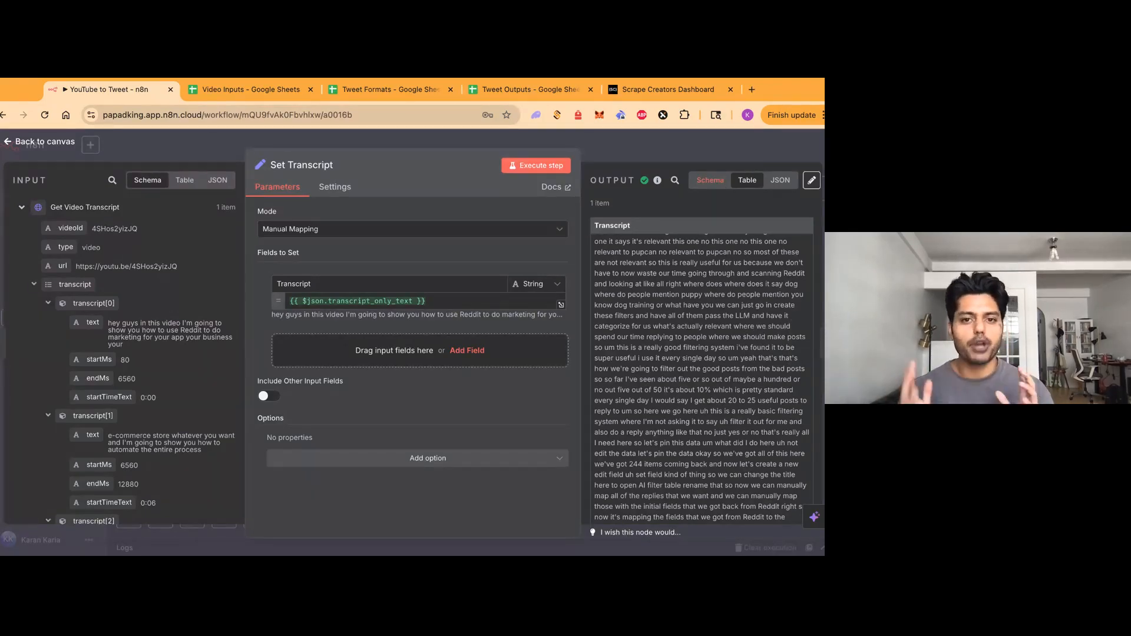
{"action": "left_click", "coordinate": [726, 140]}
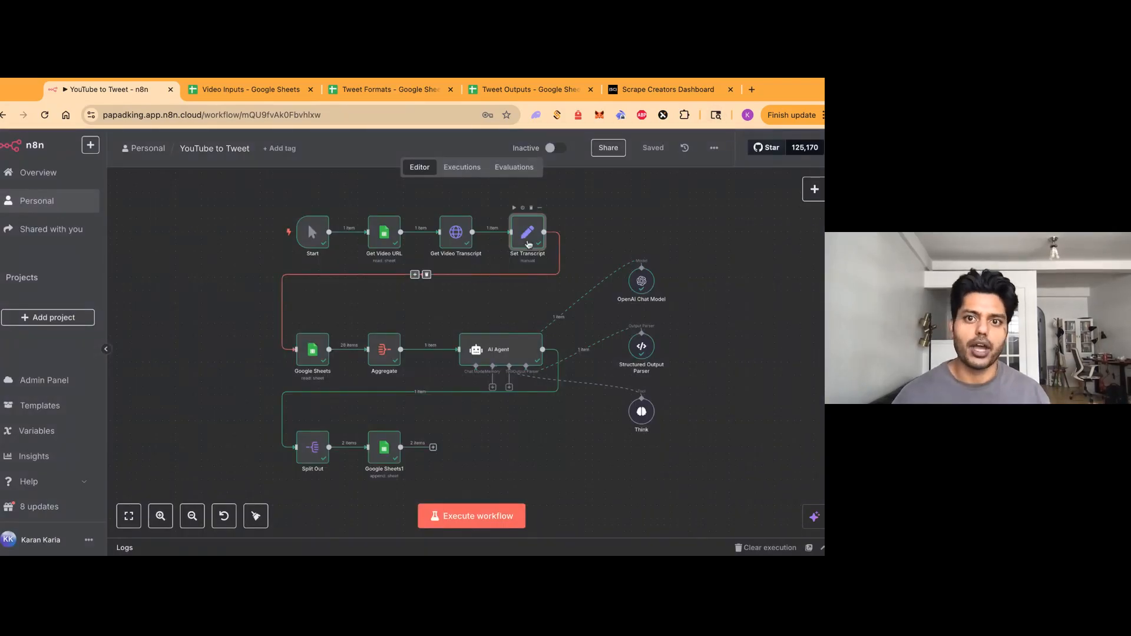
Open the Set Transcript node, check its Transcript field, and collapse the transcript[0] and transcript[1] segments in the input schema.
{"action": "double_click", "coordinate": [527, 232]}
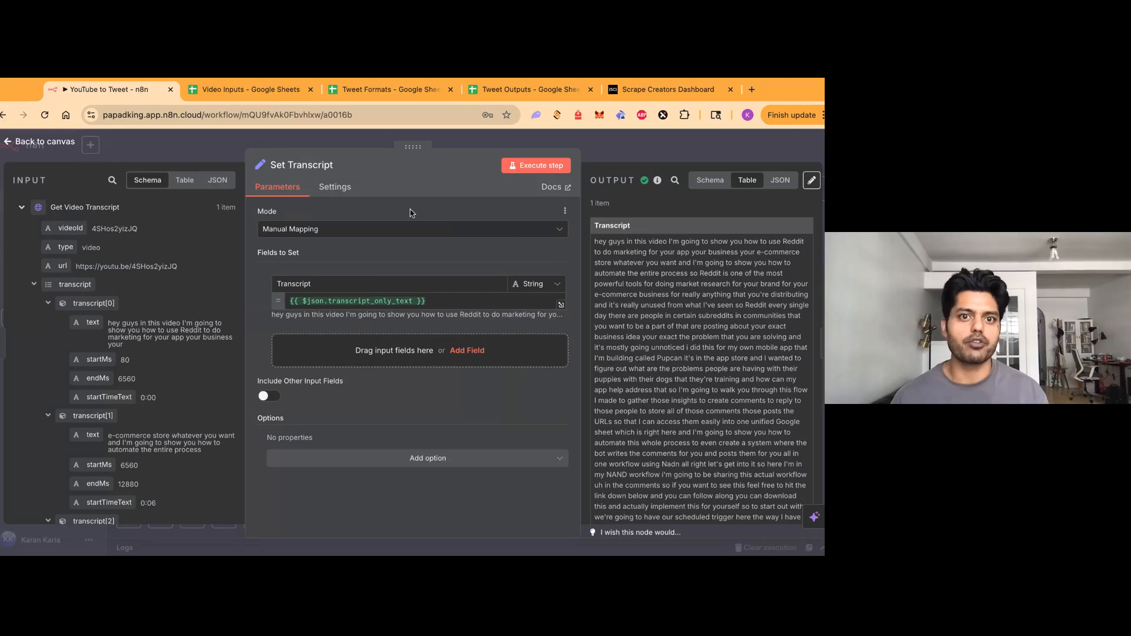
{"action": "double_click", "coordinate": [308, 284]}
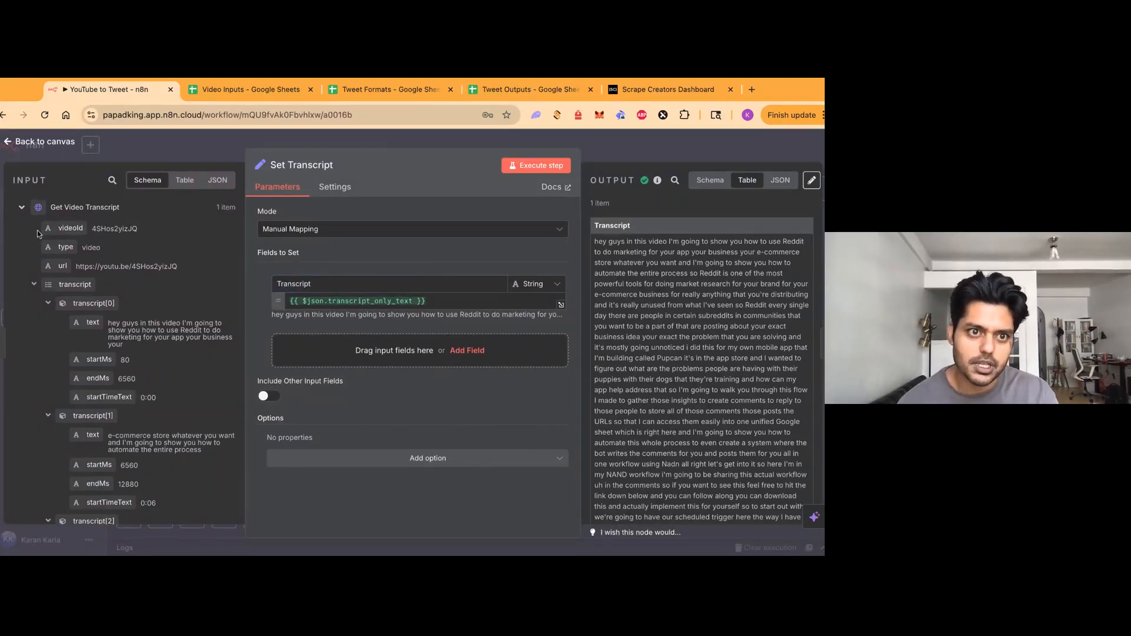
{"action": "left_click", "coordinate": [48, 304]}
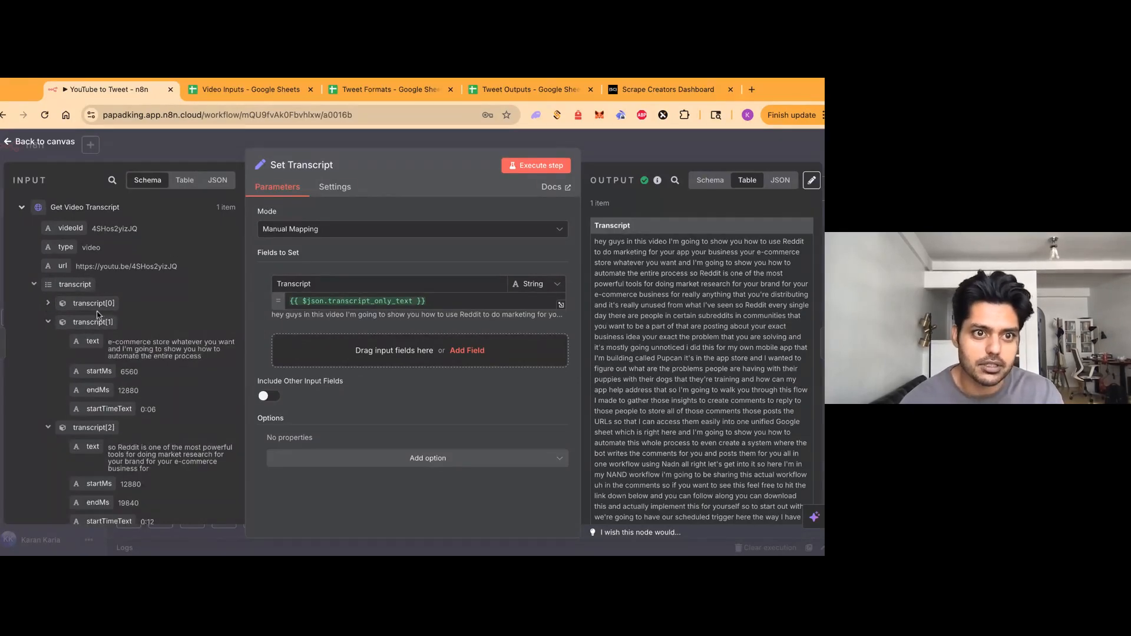
{"action": "left_click", "coordinate": [48, 322]}
Find the transcript_only_text field after the timed segments in the Set Transcript input, examine it, and return to the canvas.
{"action": "scroll", "coordinate": [136, 396], "scroll_direction": "down", "scroll_amount": 5}
{"action": "scroll", "coordinate": [136, 395], "scroll_direction": "down", "scroll_amount": 20}
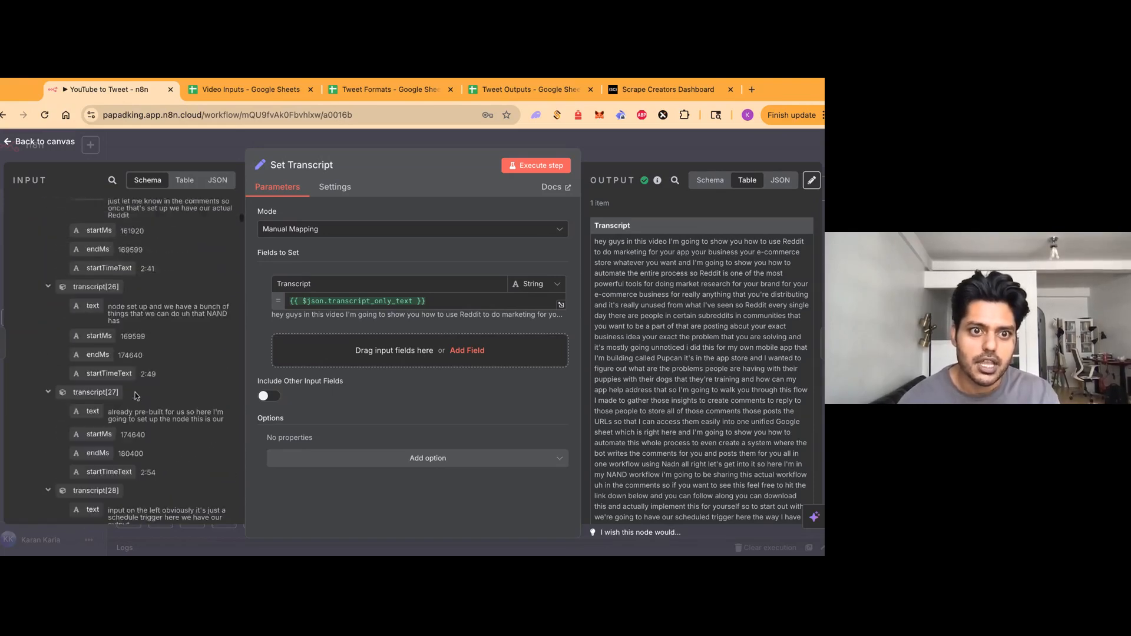
{"action": "left_click_drag", "start_coordinate": [245, 234], "coordinate": [246, 236]}
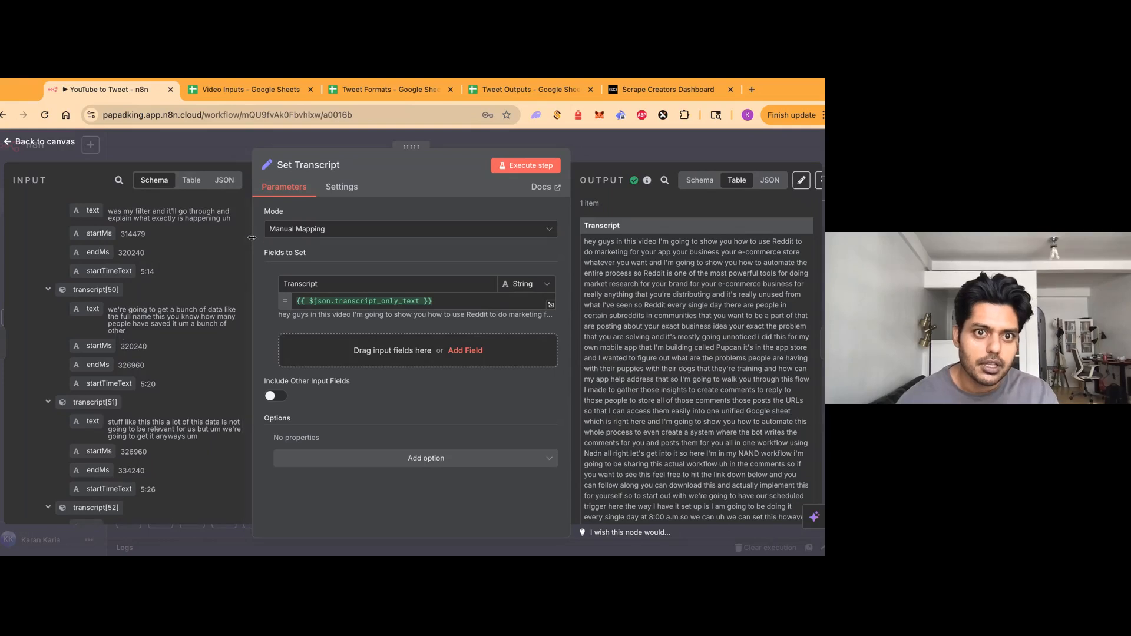
{"action": "scroll", "coordinate": [240, 239], "scroll_direction": "down", "scroll_amount": 4}
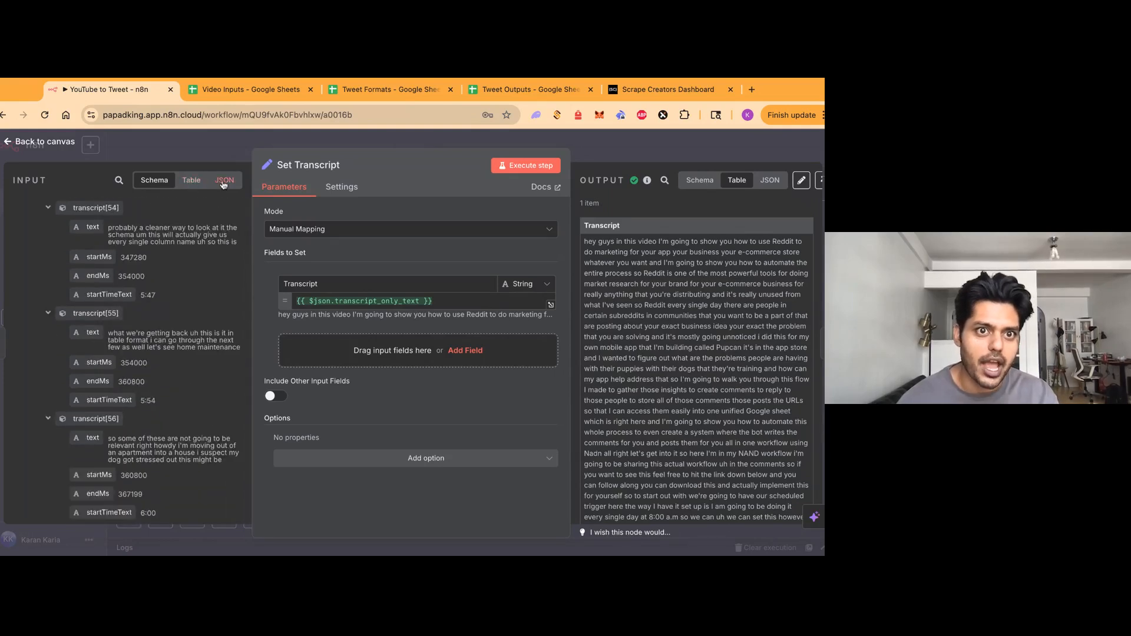
{"action": "scroll", "coordinate": [240, 234], "scroll_direction": "down", "scroll_amount": 5}
{"action": "scroll", "coordinate": [241, 238], "scroll_direction": "down", "scroll_amount": 3}
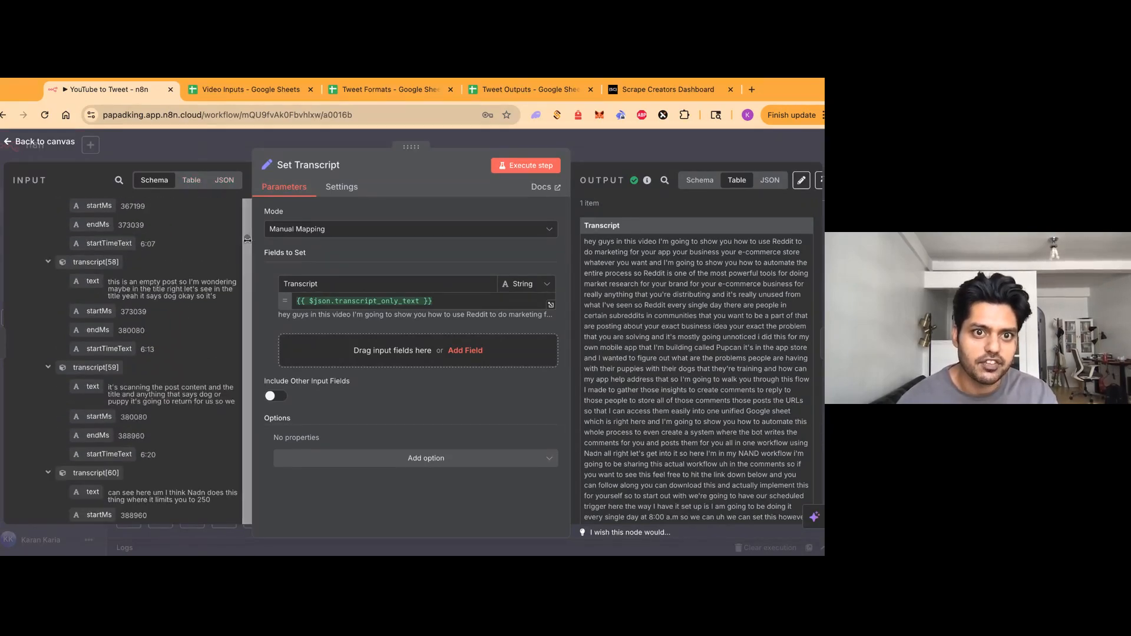
{"action": "scroll", "coordinate": [164, 303], "scroll_direction": "down", "scroll_amount": 10}
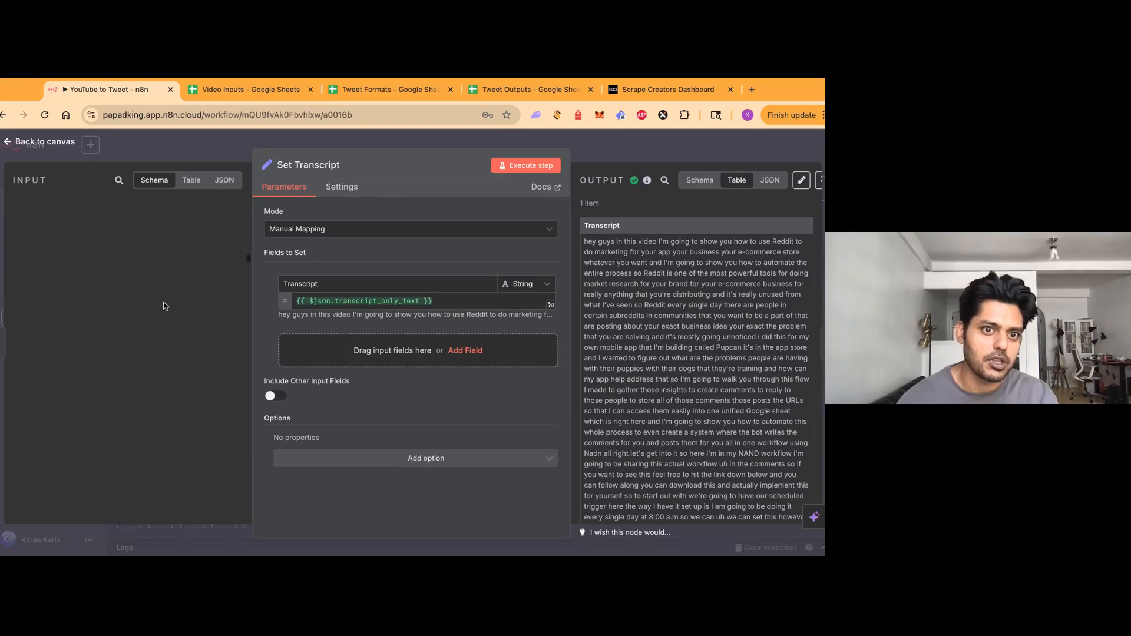
{"action": "scroll", "coordinate": [166, 306], "scroll_direction": "down", "scroll_amount": 20}
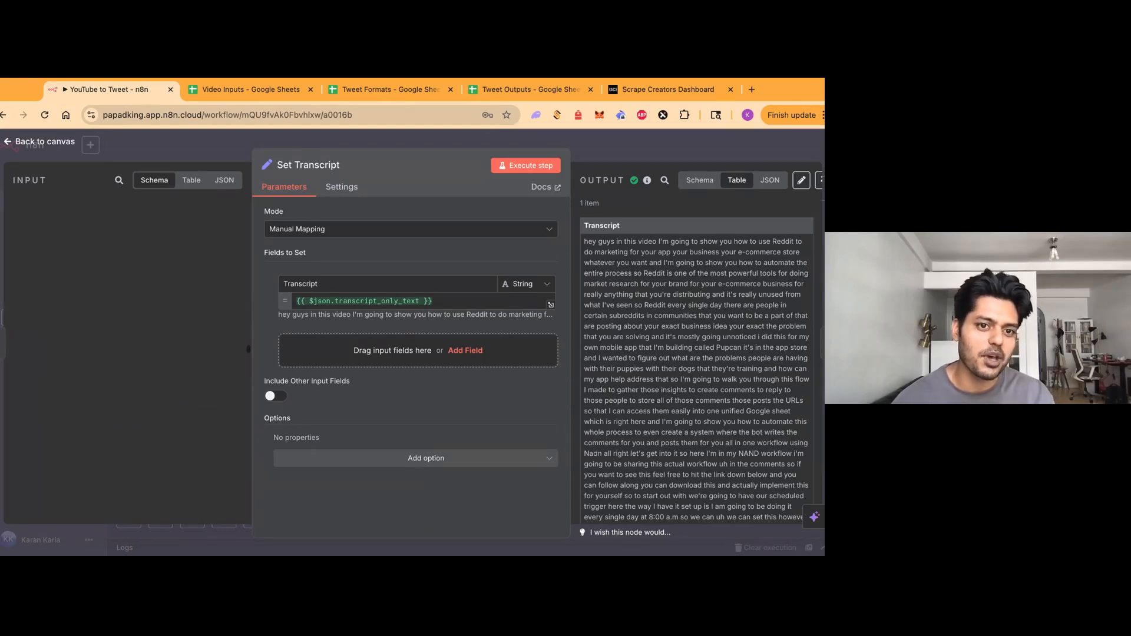
{"action": "scroll", "coordinate": [135, 329], "scroll_direction": "down", "scroll_amount": 15}
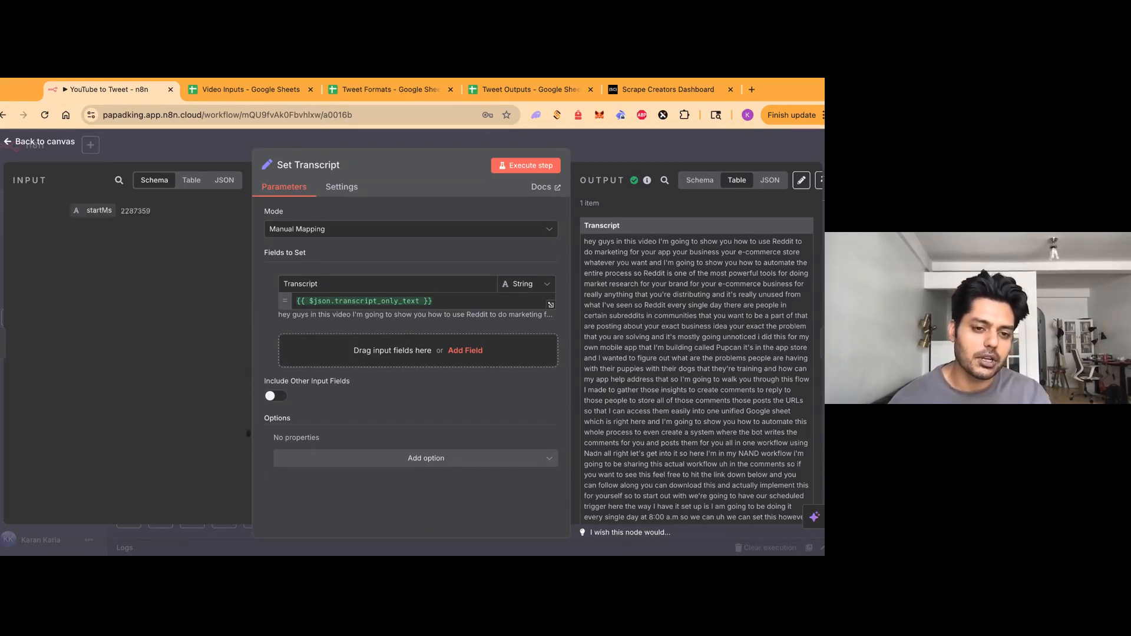
{"action": "scroll", "coordinate": [71, 288], "scroll_direction": "down", "scroll_amount": 5}
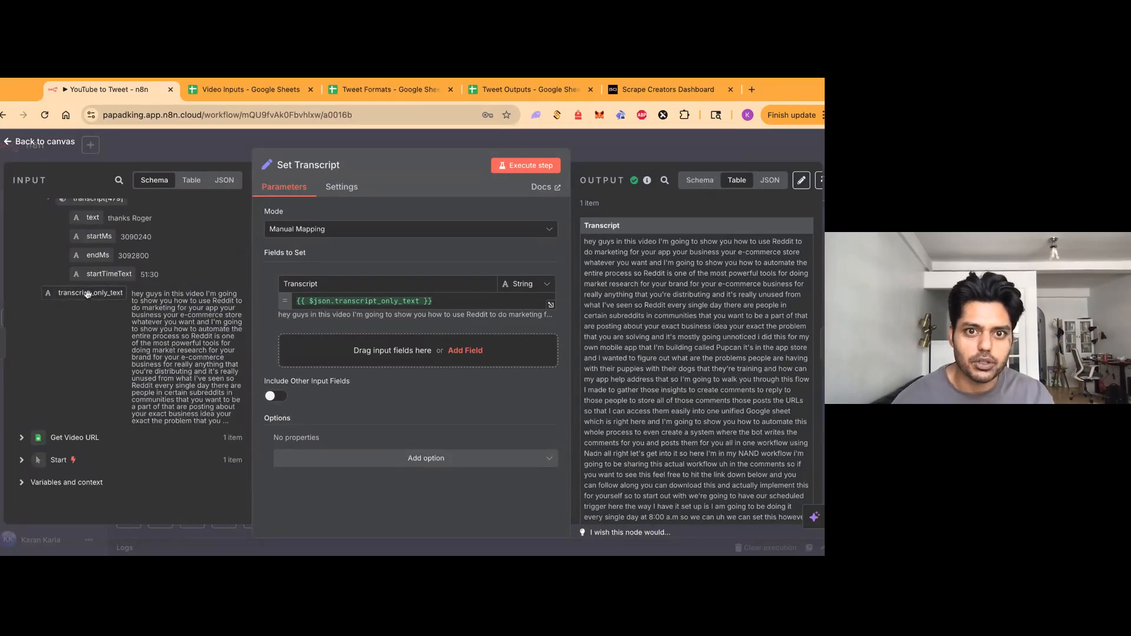
{"action": "left_click_drag", "start_coordinate": [87, 295], "coordinate": [114, 310]}
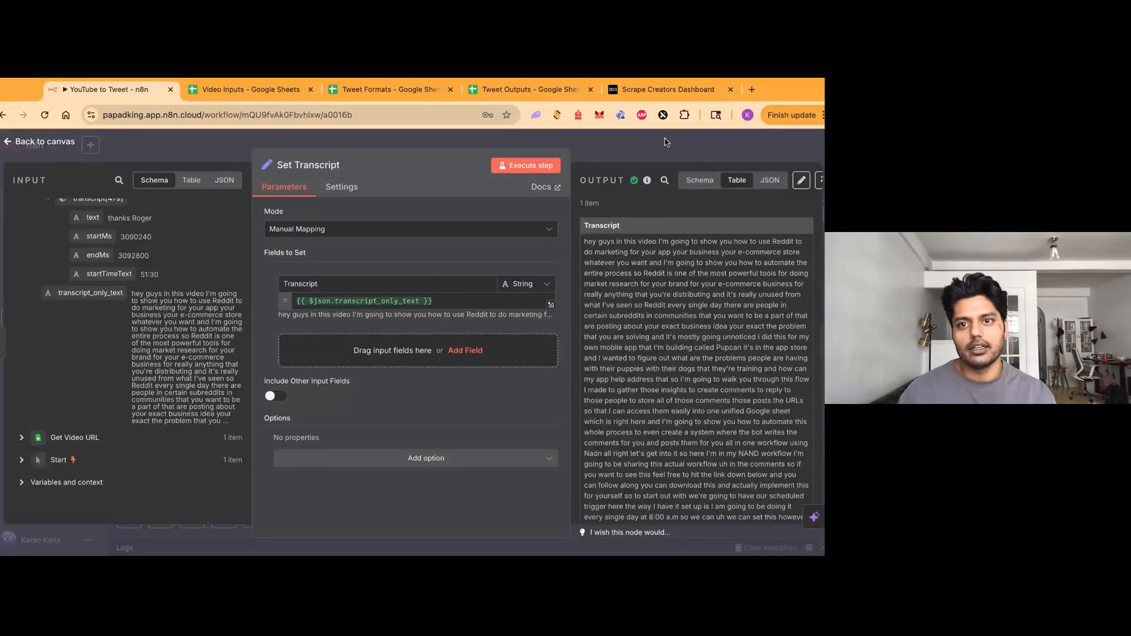
{"action": "left_click", "coordinate": [606, 155]}
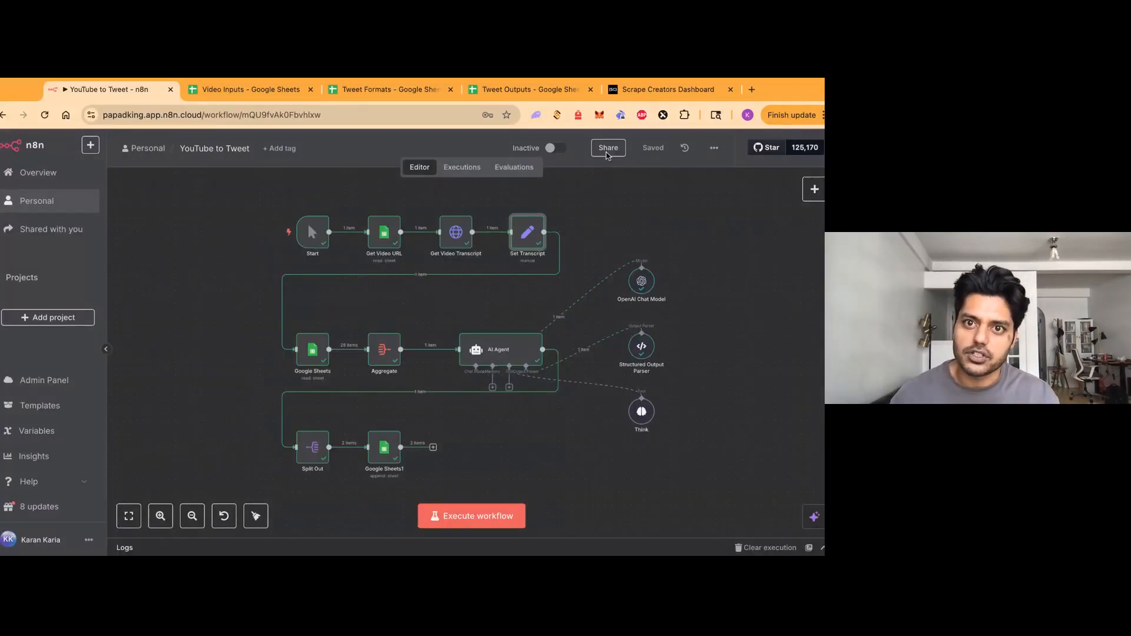
Open the Google Sheets node that reads the Tweet Formats document and examine its output rows.
{"action": "left_click", "coordinate": [311, 352]}
{"action": "double_click", "coordinate": [311, 352]}
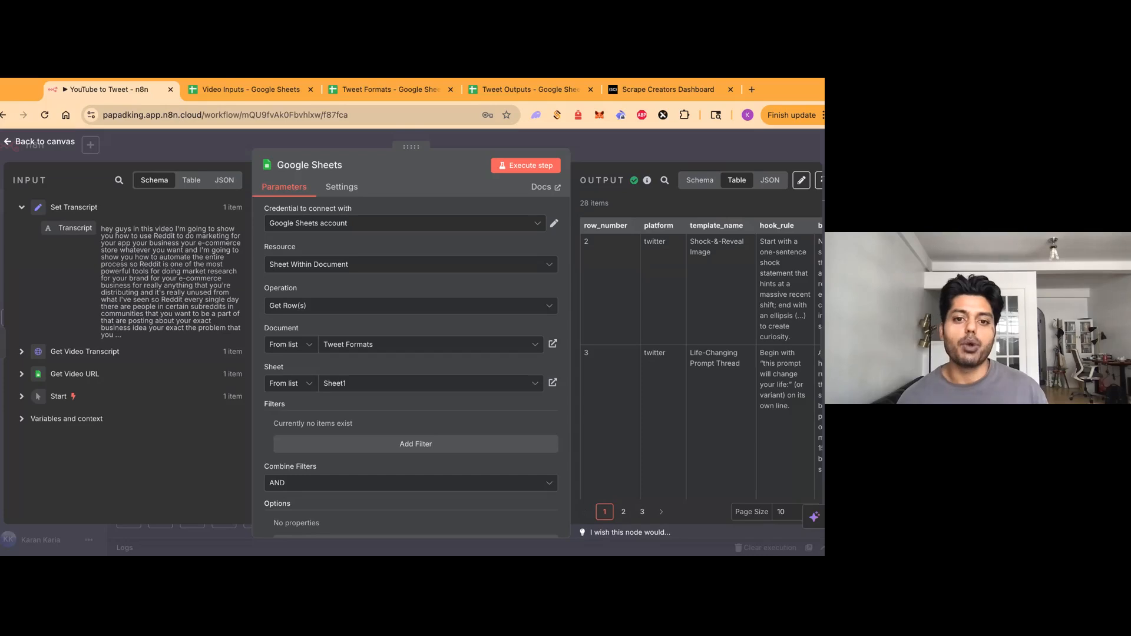
{"action": "scroll", "coordinate": [686, 263], "scroll_direction": "right", "scroll_amount": 2}
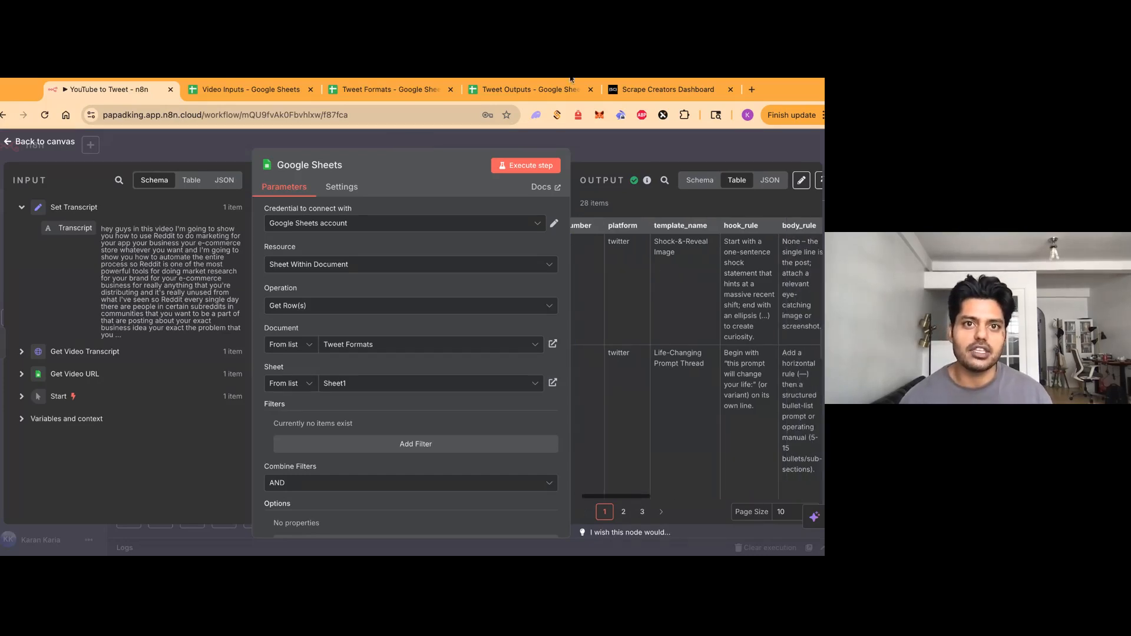
Switch to the Tweet Formats sheet and examine the Shock-&-Reveal Image row's platform, template name, hook, body, CTA, style tags and example content.
{"action": "left_click", "coordinate": [408, 92]}
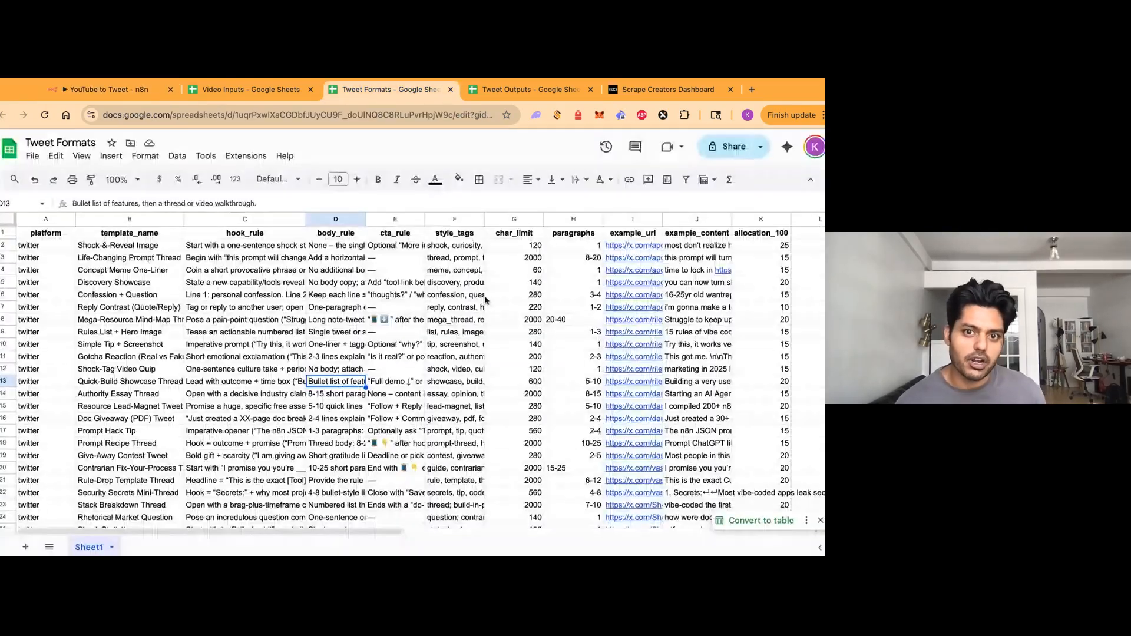
{"action": "left_click", "coordinate": [32, 246]}
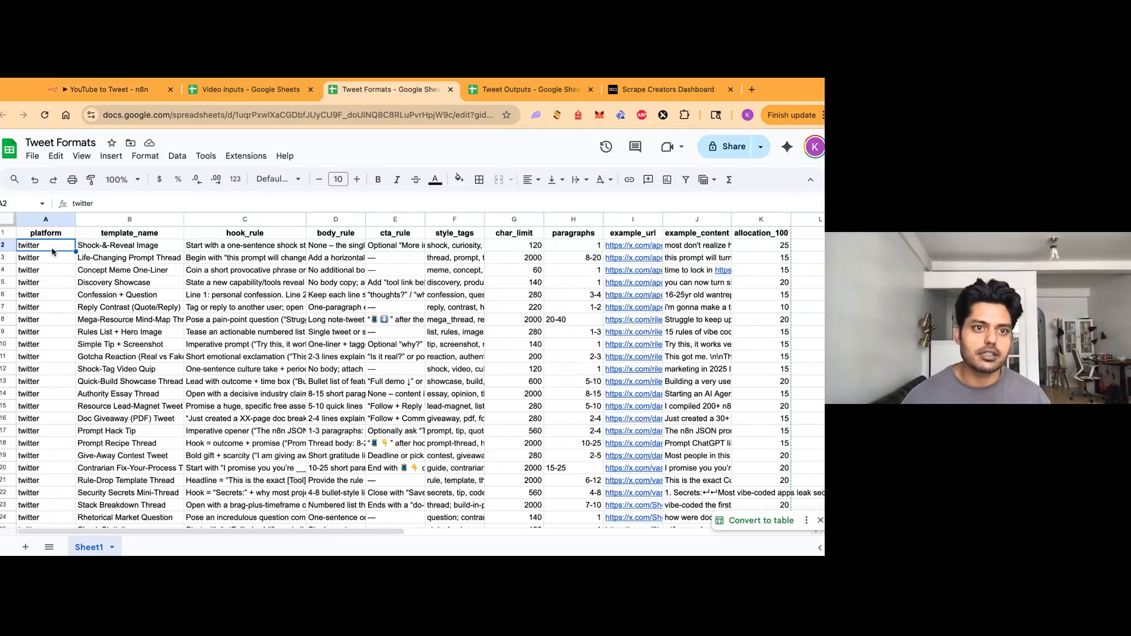
{"action": "left_click", "coordinate": [103, 249]}
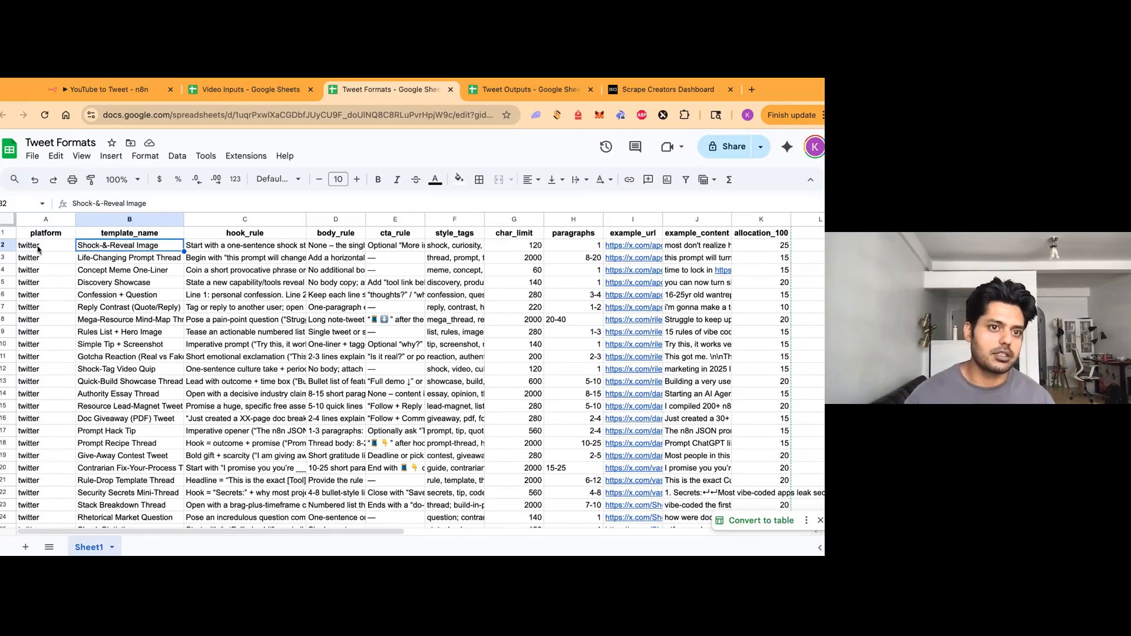
{"action": "left_click", "coordinate": [40, 249]}
{"action": "left_click", "coordinate": [128, 245]}
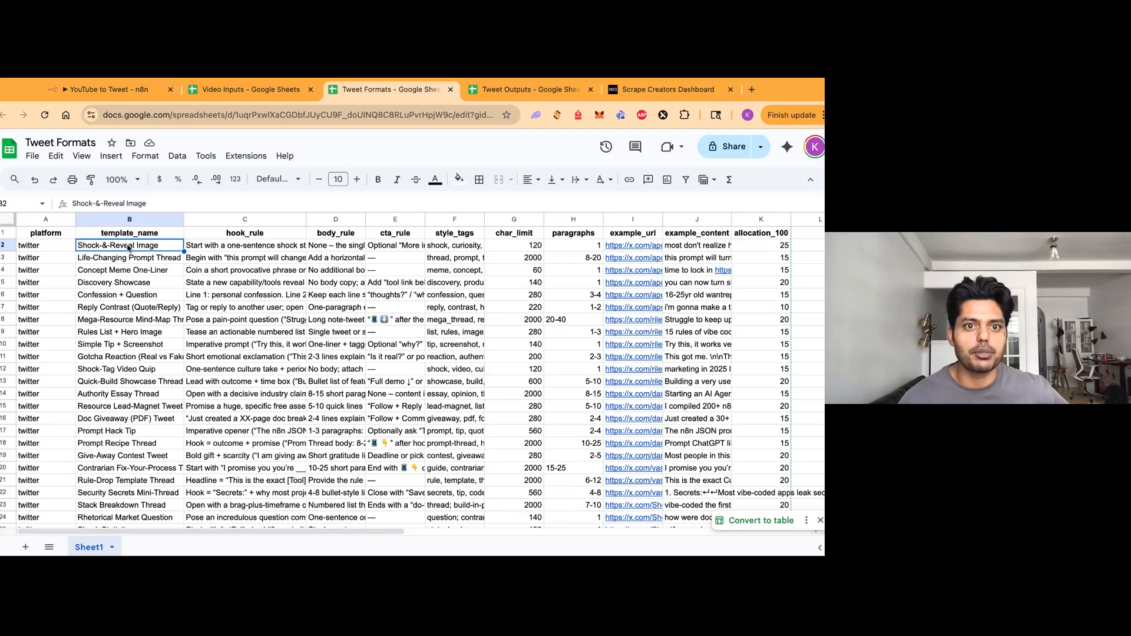
{"action": "left_click", "coordinate": [275, 246]}
{"action": "left_click", "coordinate": [313, 246]}
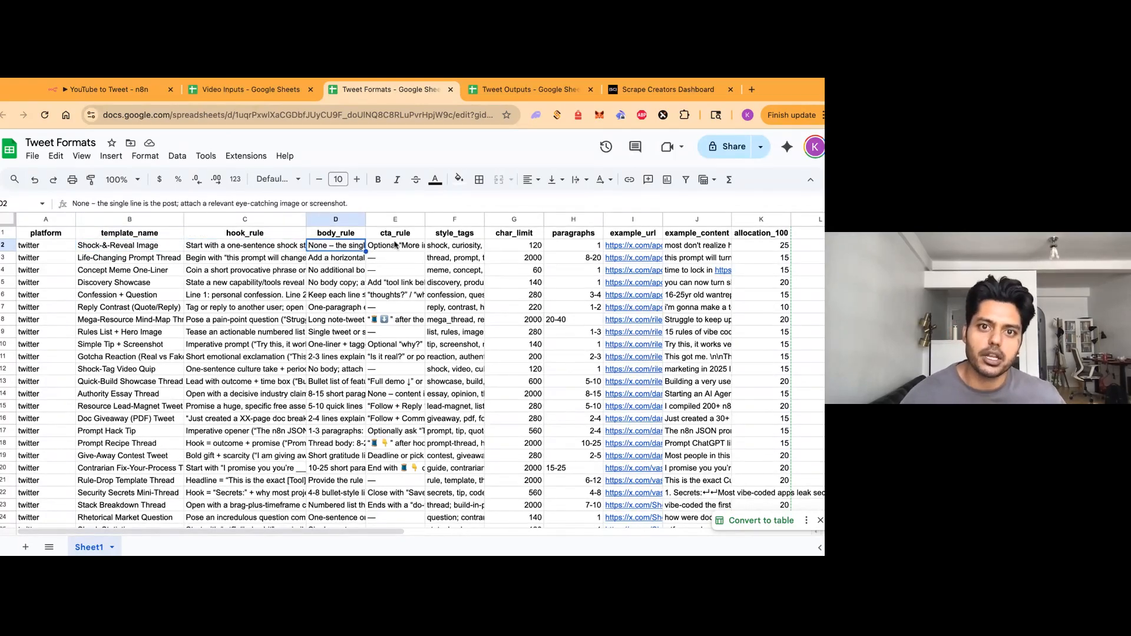
{"action": "left_click", "coordinate": [398, 245]}
{"action": "left_click", "coordinate": [446, 249]}
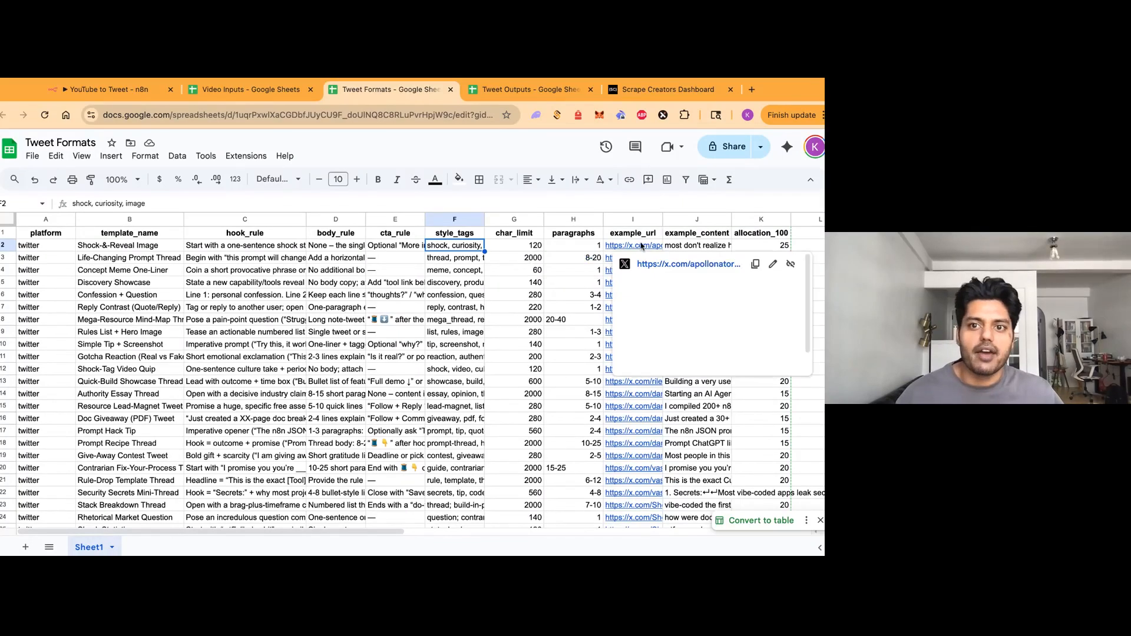
{"action": "left_click", "coordinate": [677, 247]}
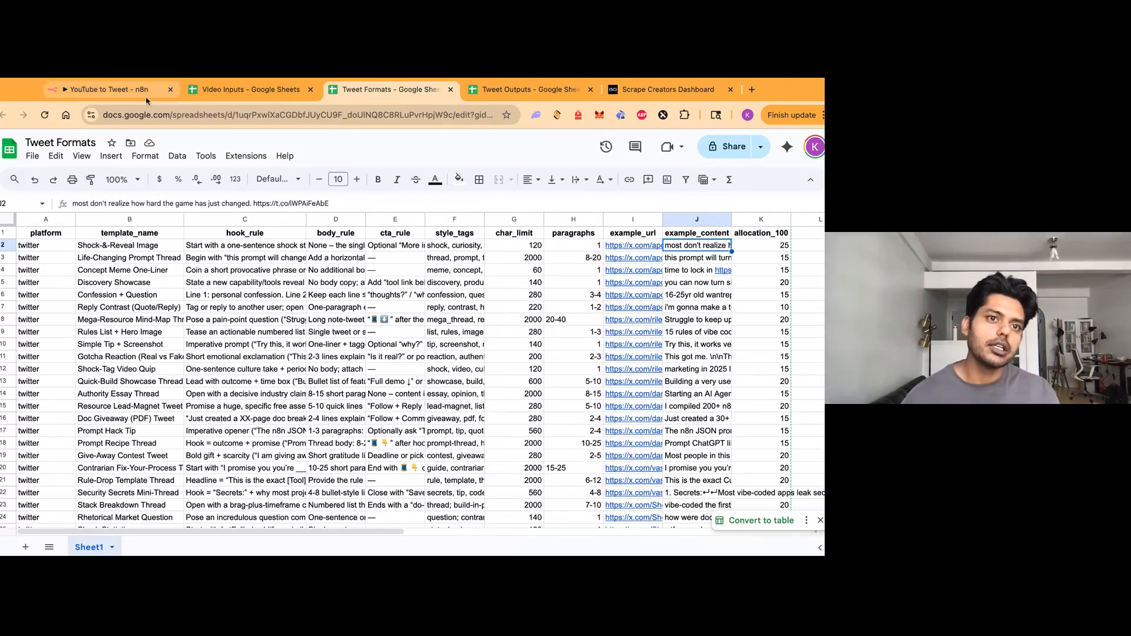
Switch back to n8n and rename the Google Sheets node as Get Tweet Formats.
{"action": "left_click", "coordinate": [109, 90]}
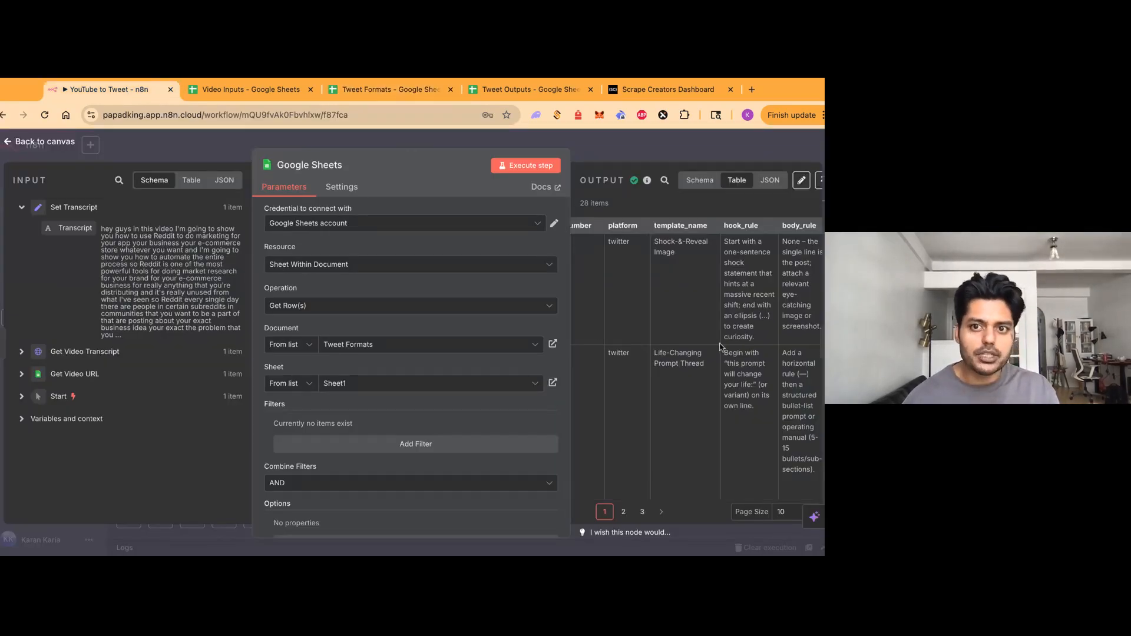
{"action": "scroll", "coordinate": [723, 347], "scroll_direction": "left", "scroll_amount": 3}
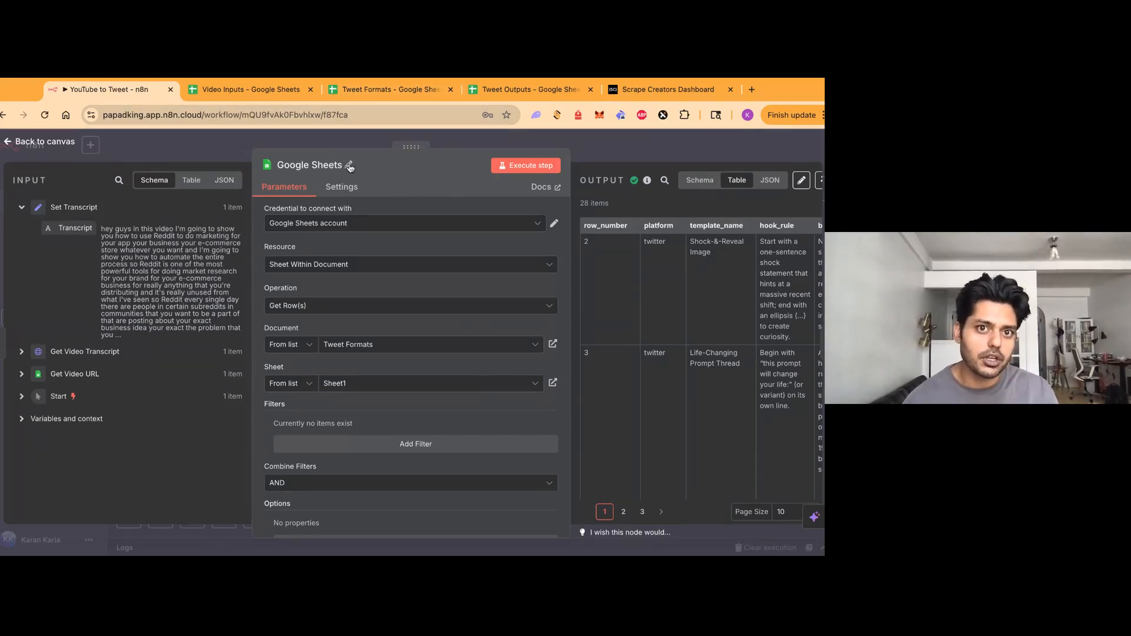
{"action": "left_click", "coordinate": [309, 171]}
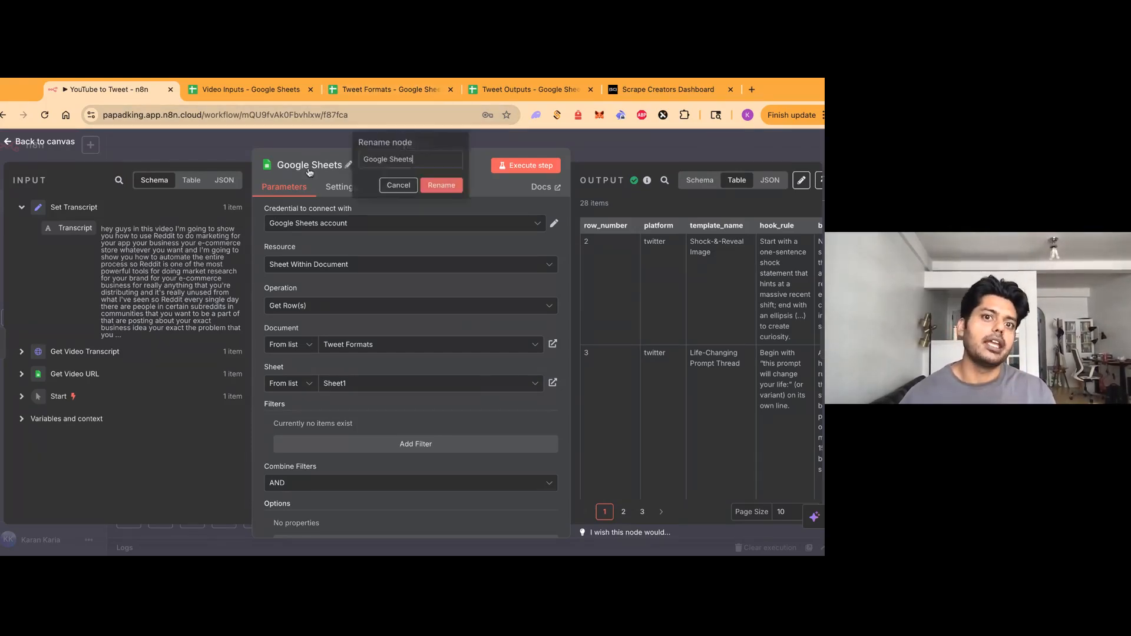
{"action": "triple_click", "coordinate": [408, 162]}
{"action": "type", "text": "Call Tw"}
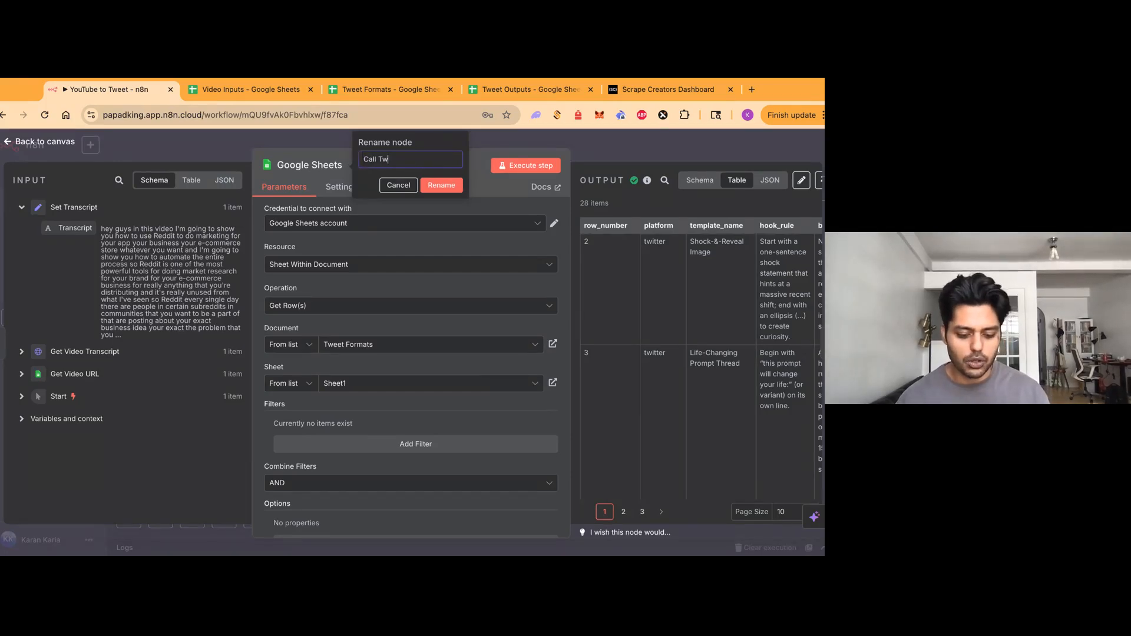
{"action": "type", "text": "eet Froamts"}
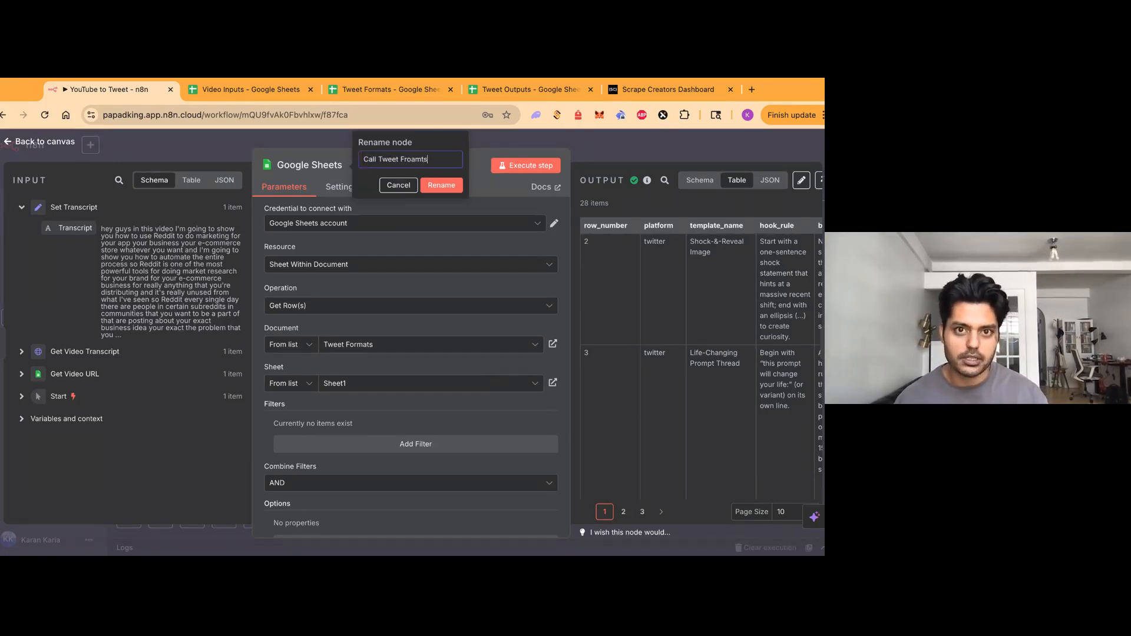
{"action": "double_click", "coordinate": [410, 161]}
{"action": "type", "text": "Formats"}
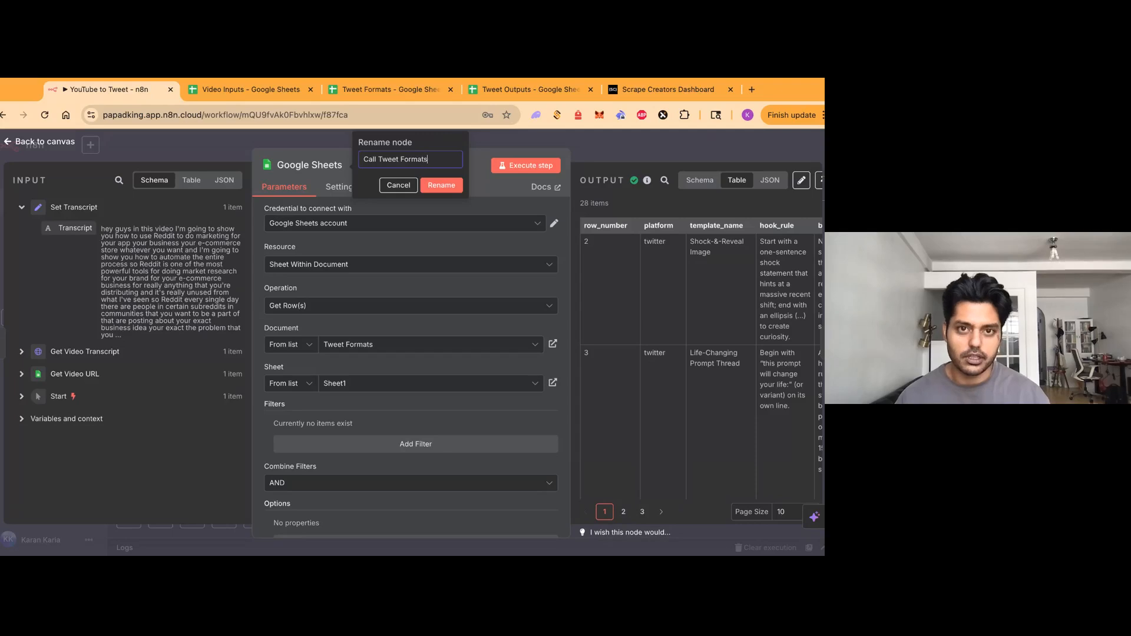
{"action": "double_click", "coordinate": [369, 160]}
{"action": "type", "text": "Get"}
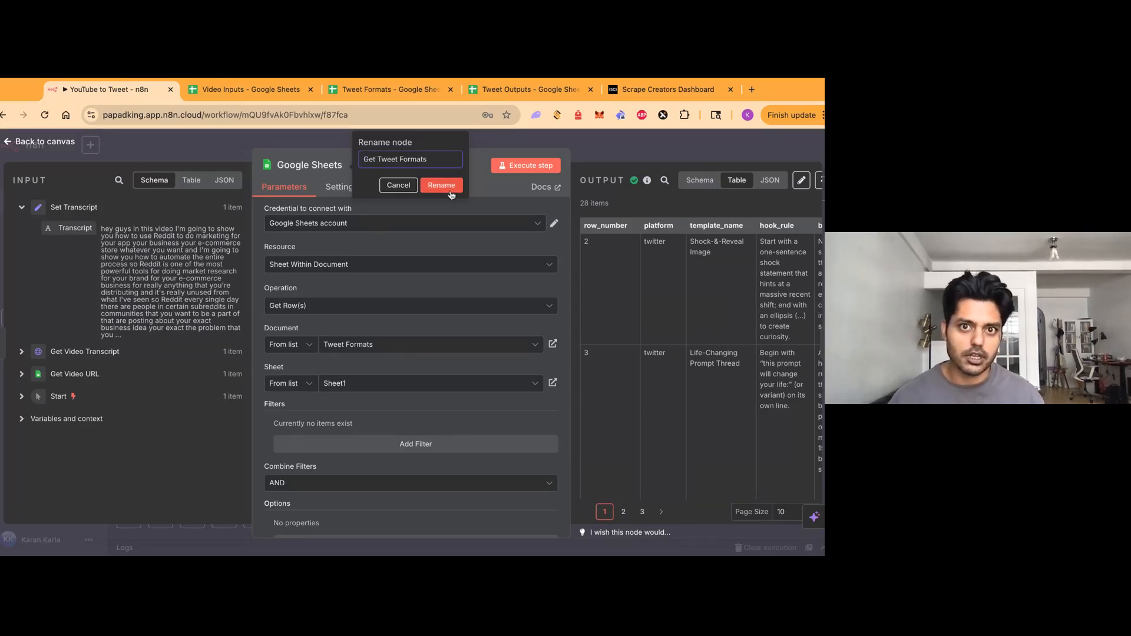
{"action": "left_click", "coordinate": [446, 186]}
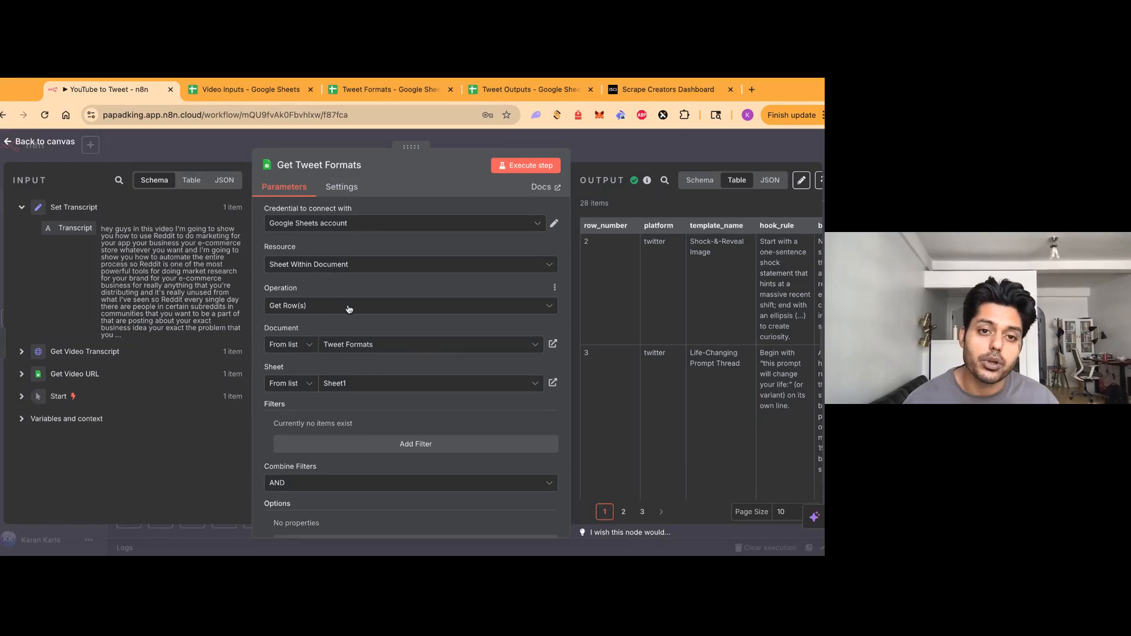
Examine the Get Tweet Formats settings and output columns through example_url, comparing them with the Tweet Formats sheet.
{"action": "scroll", "coordinate": [381, 333], "scroll_direction": "down", "scroll_amount": 1}
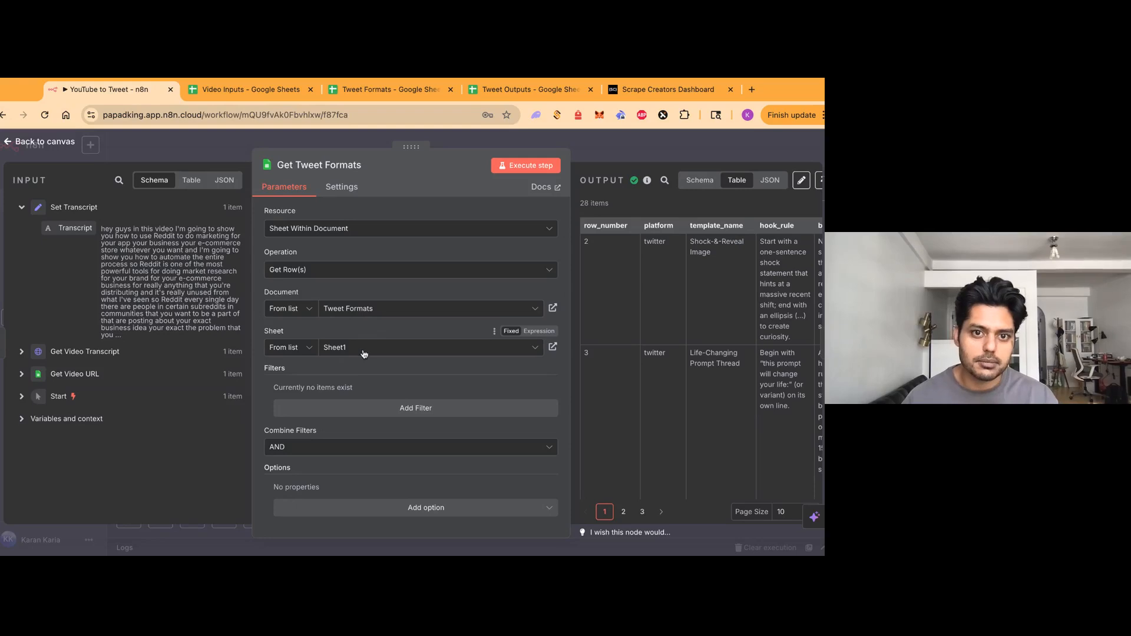
{"action": "scroll", "coordinate": [661, 325], "scroll_direction": "right", "scroll_amount": 3}
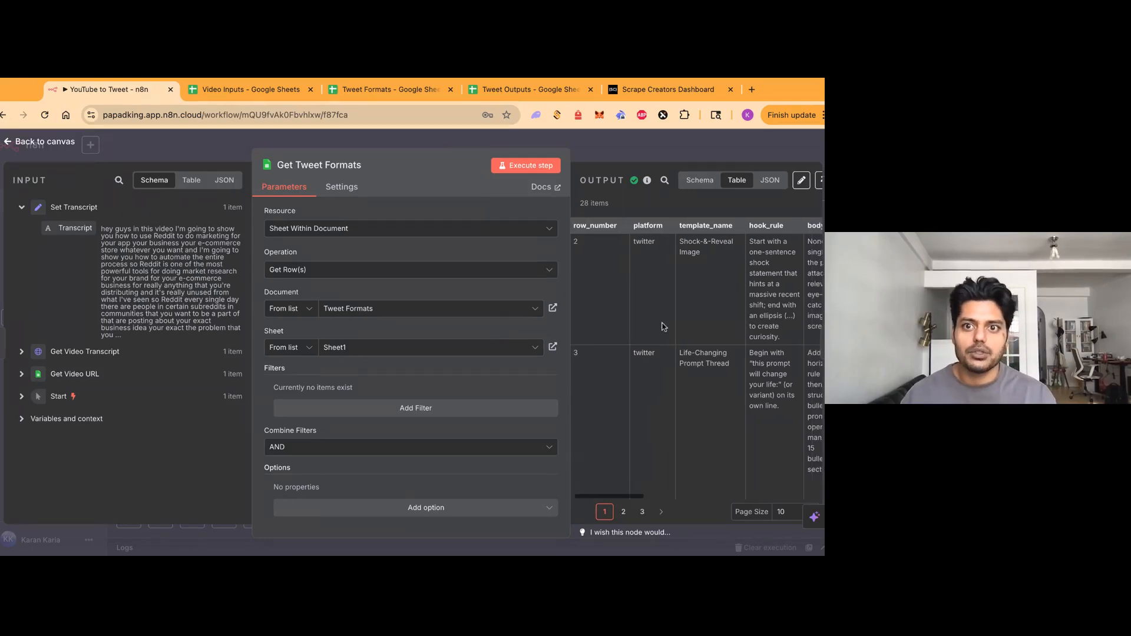
{"action": "scroll", "coordinate": [662, 325], "scroll_direction": "right", "scroll_amount": 5}
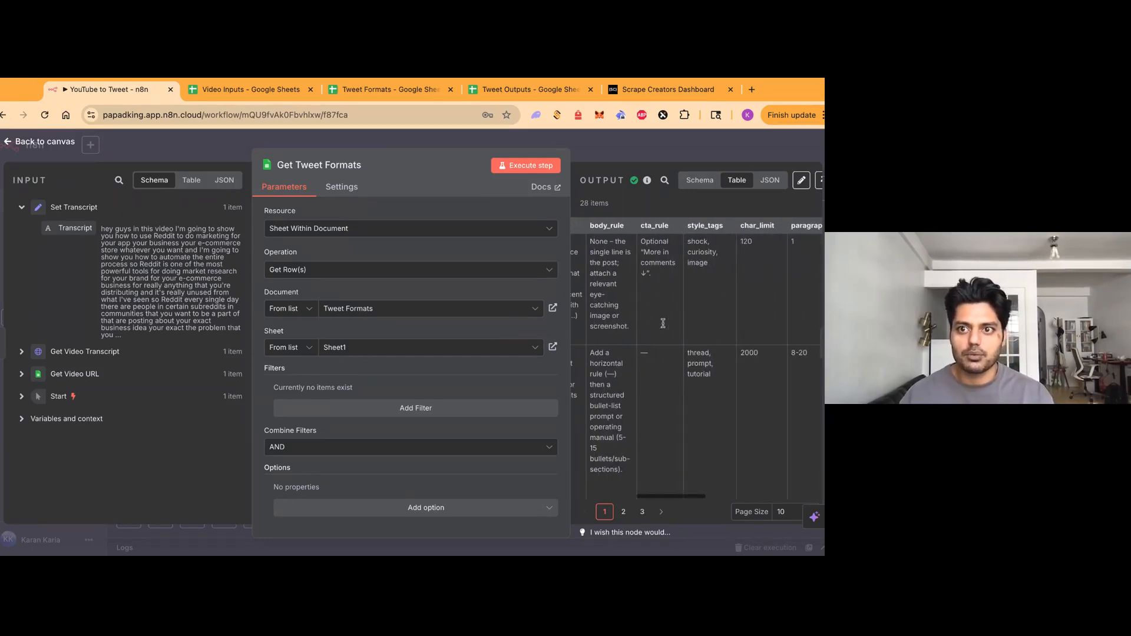
{"action": "left_click", "coordinate": [396, 87]}
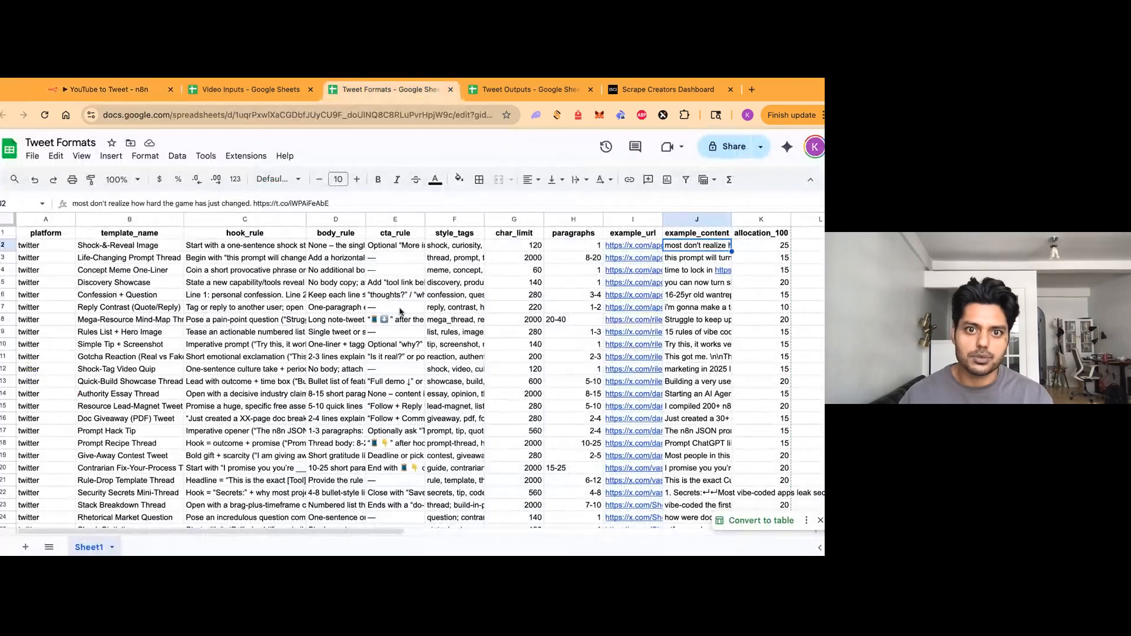
{"action": "left_click", "coordinate": [109, 96]}
{"action": "scroll", "coordinate": [693, 390], "scroll_direction": "right", "scroll_amount": 5}
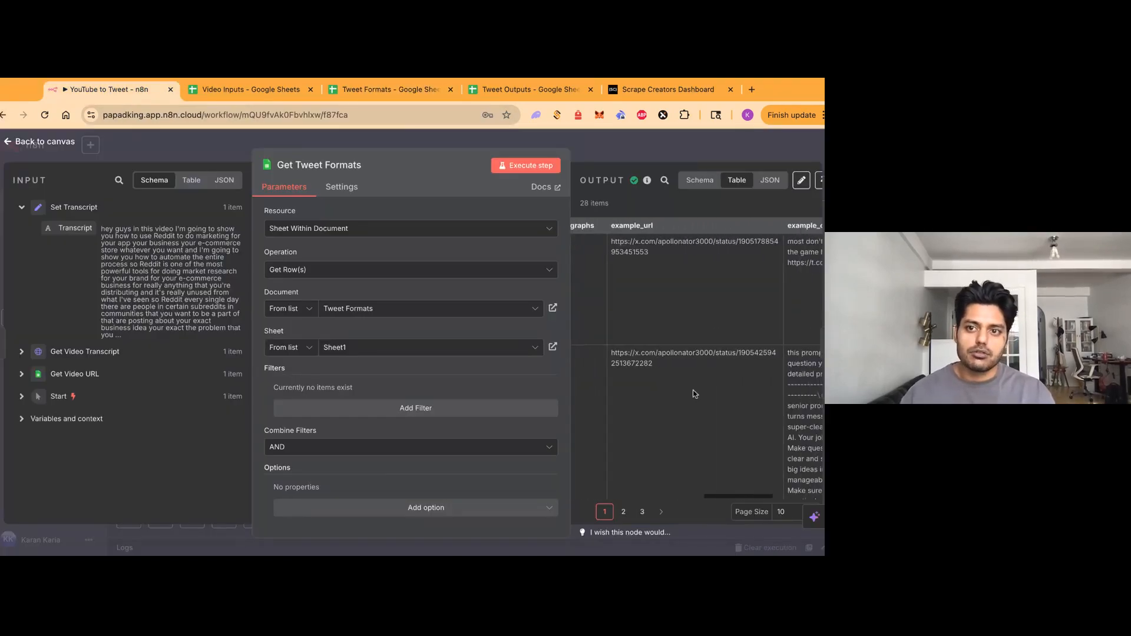
Open the Aggregate node and examine its aggregation mode choices, excluded allocation_100 field, input fields and combined data output.
{"action": "left_click", "coordinate": [712, 147]}
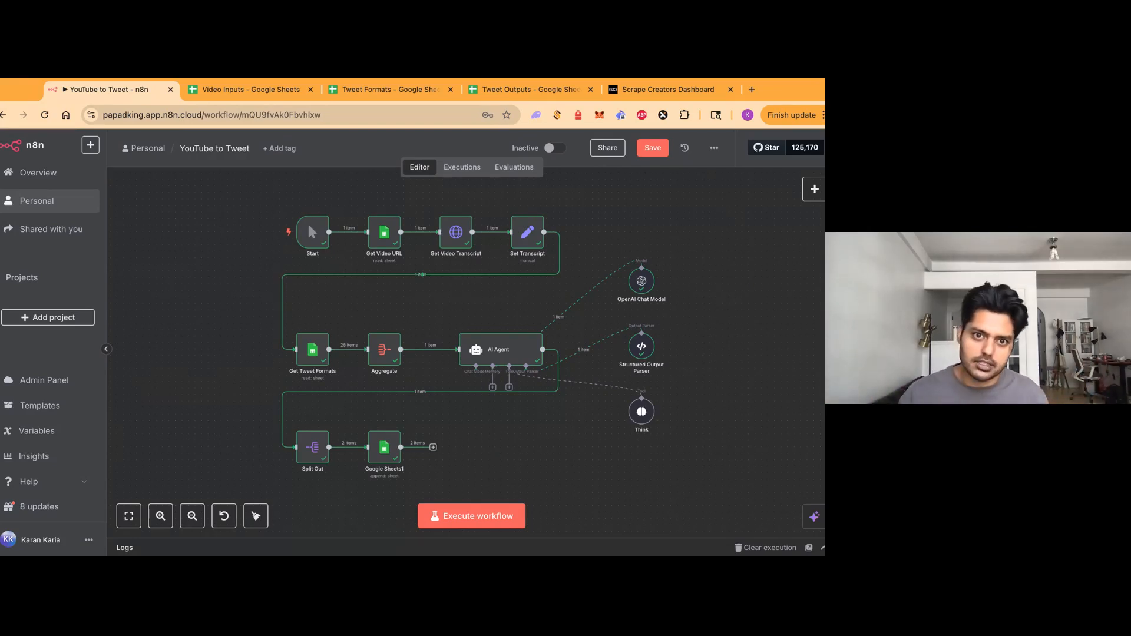
{"action": "double_click", "coordinate": [386, 354]}
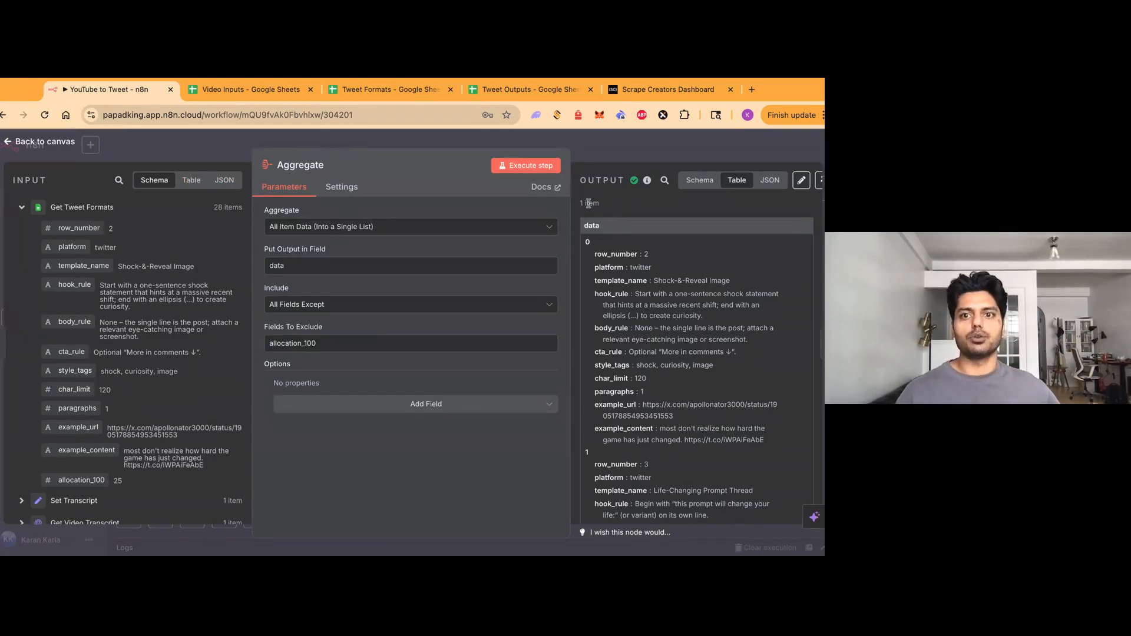
{"action": "left_click", "coordinate": [407, 228]}
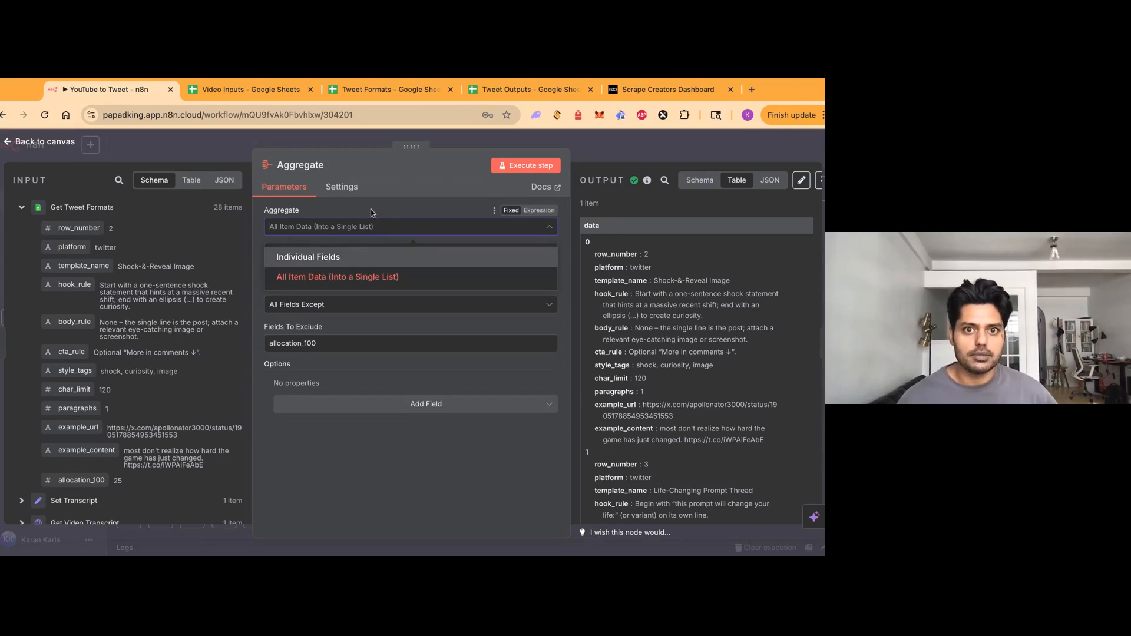
{"action": "left_click", "coordinate": [373, 213]}
{"action": "left_click", "coordinate": [382, 231]}
{"action": "left_click", "coordinate": [395, 212]}
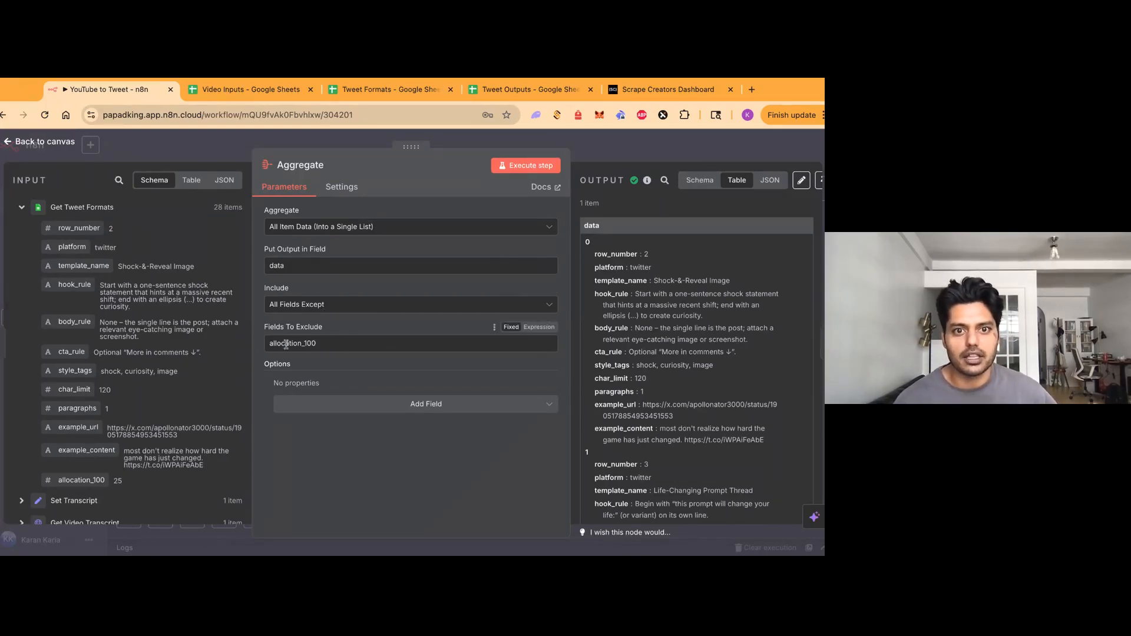
{"action": "scroll", "coordinate": [142, 405], "scroll_direction": "down", "scroll_amount": 3}
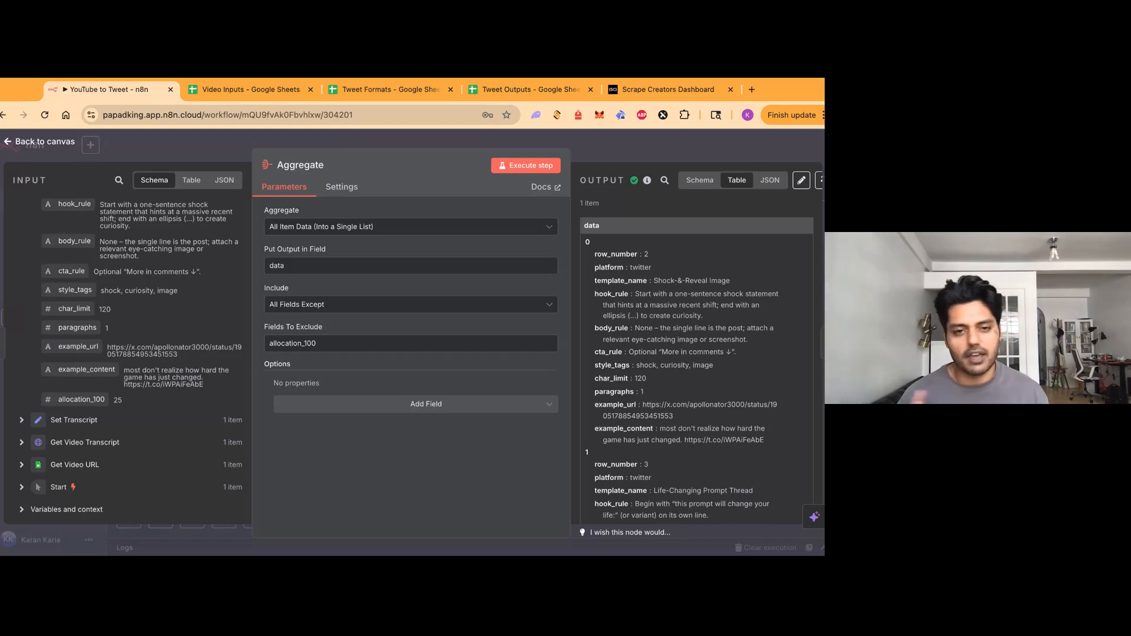
{"action": "scroll", "coordinate": [141, 360], "scroll_direction": "up", "scroll_amount": 3}
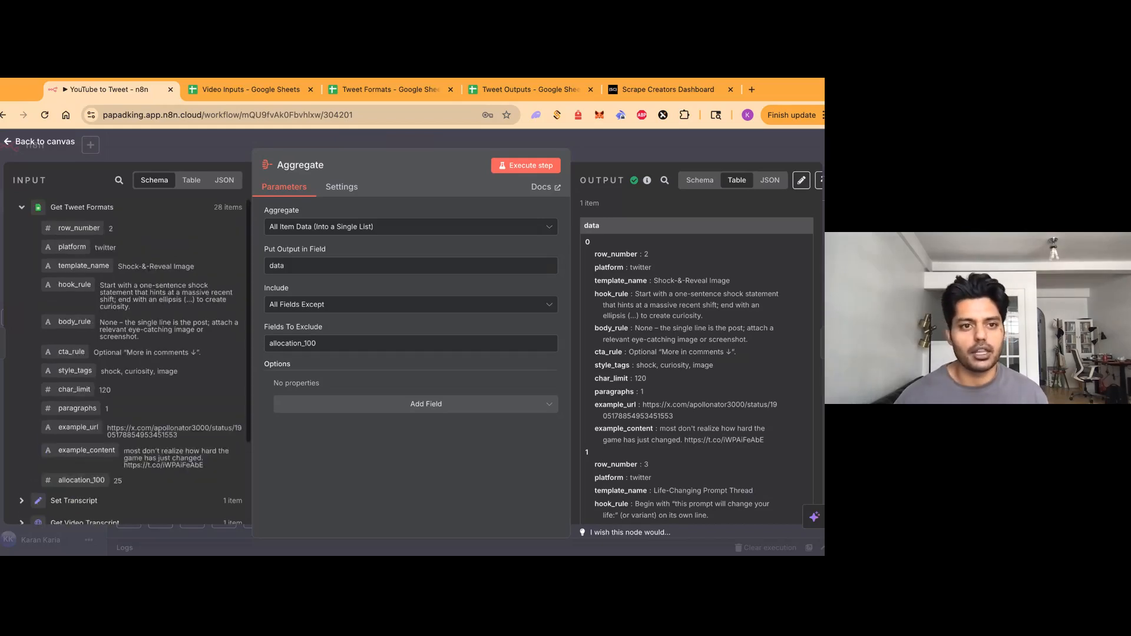
{"action": "left_click", "coordinate": [643, 156]}
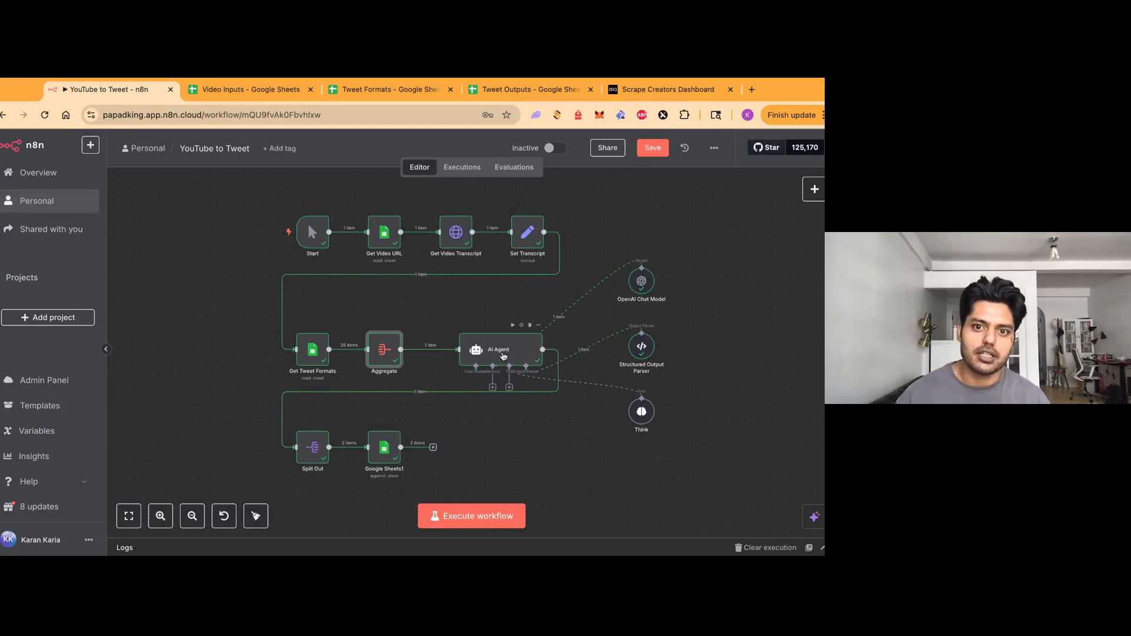
Open the AI Agent node and examine the aggregated tweet formats it receives in JSON, table and schema form.
{"action": "double_click", "coordinate": [503, 355]}
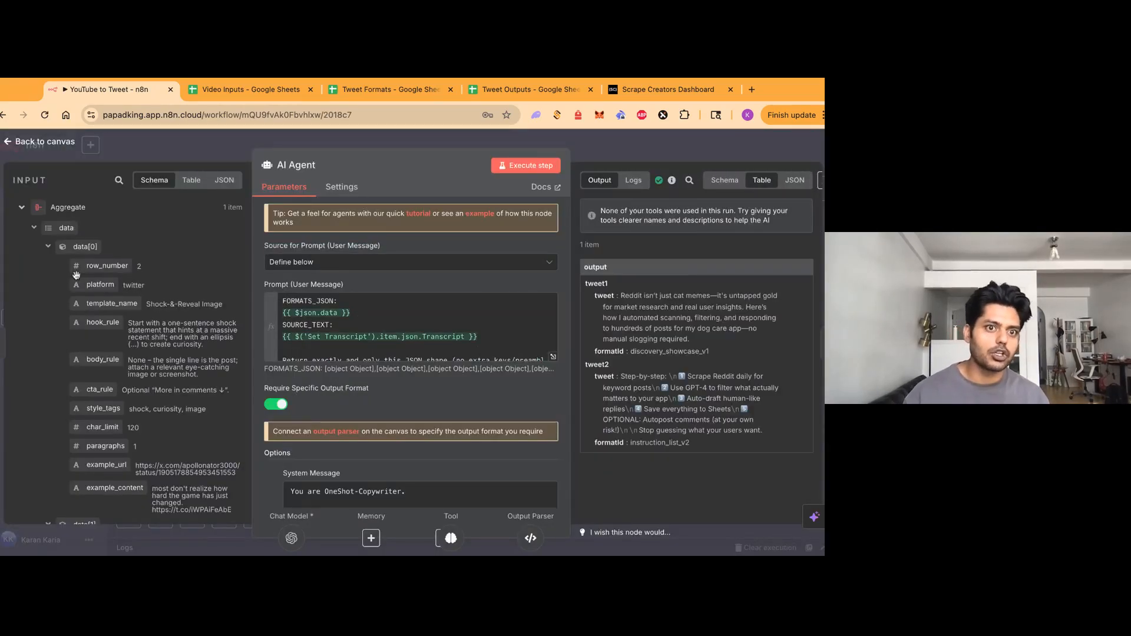
{"action": "left_click", "coordinate": [224, 181]}
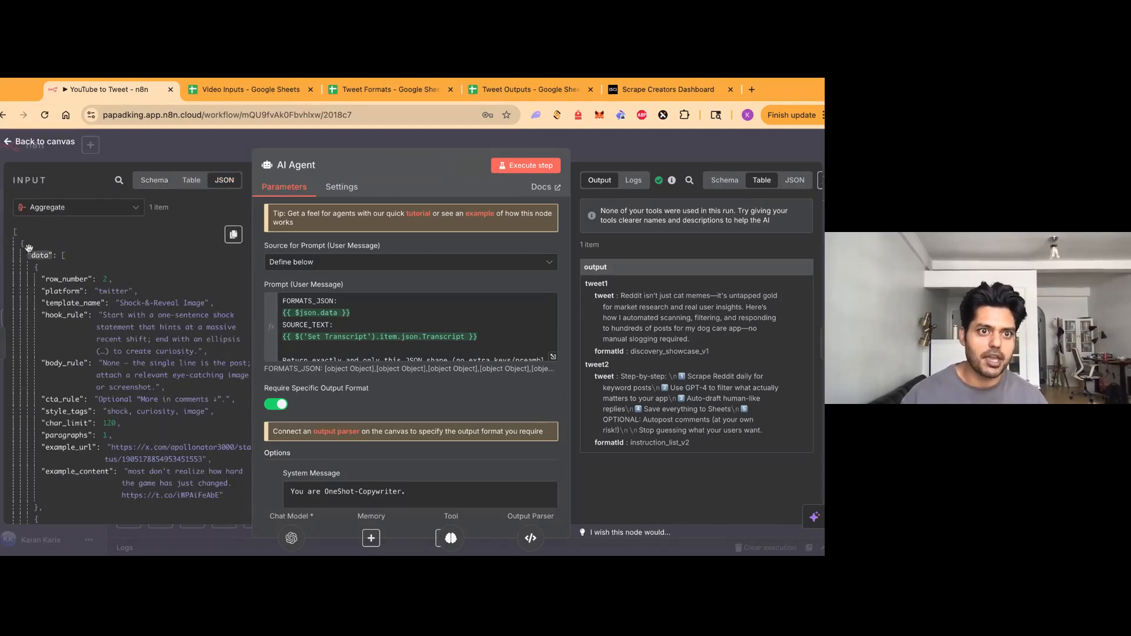
{"action": "scroll", "coordinate": [103, 327], "scroll_direction": "down", "scroll_amount": 15}
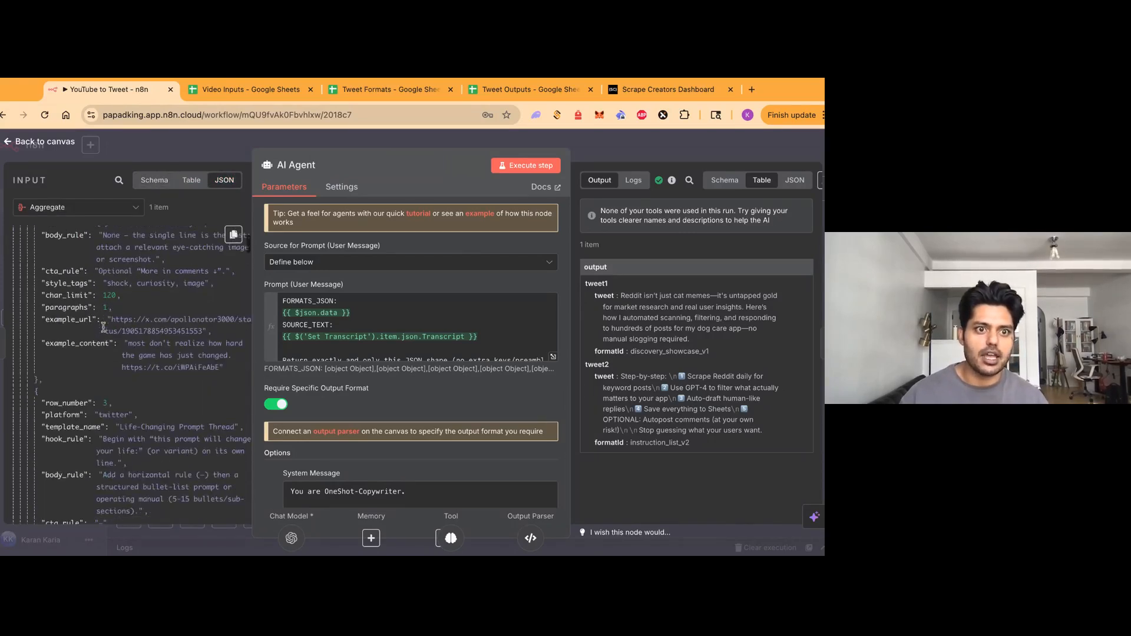
{"action": "scroll", "coordinate": [103, 327], "scroll_direction": "down", "scroll_amount": 10}
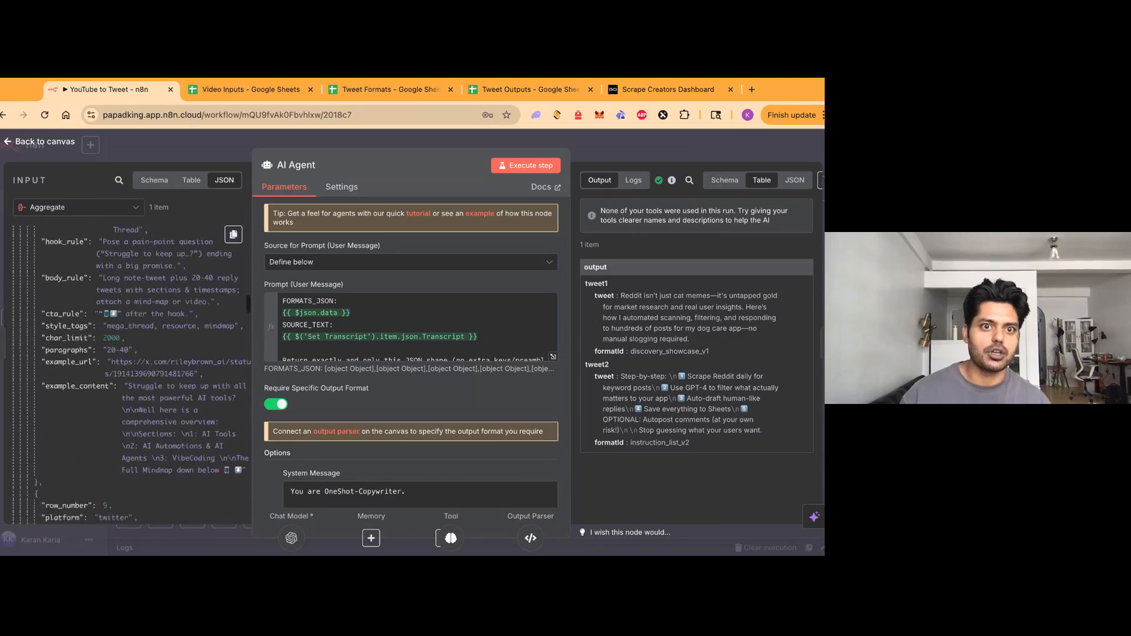
{"action": "scroll", "coordinate": [146, 375], "scroll_direction": "down", "scroll_amount": 10}
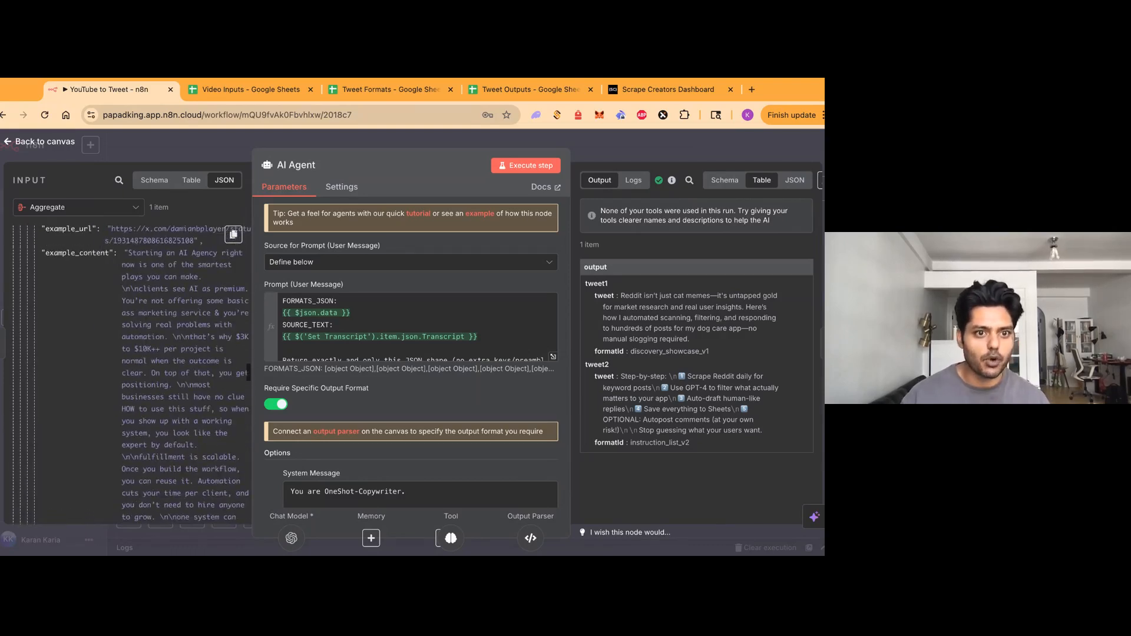
{"action": "scroll", "coordinate": [142, 374], "scroll_direction": "down", "scroll_amount": 3}
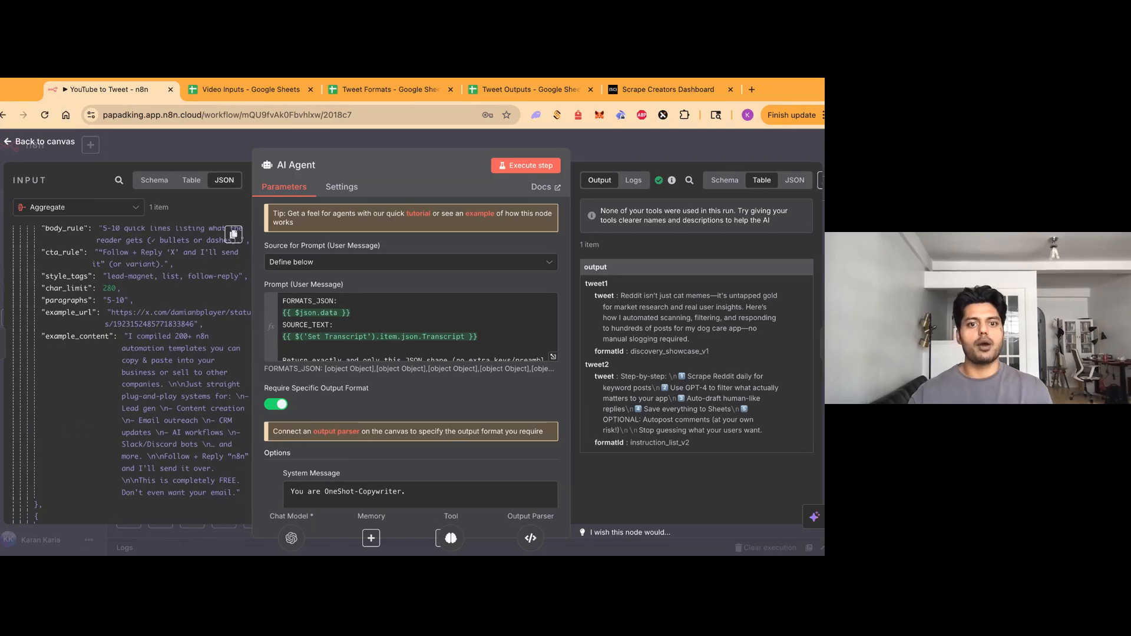
{"action": "scroll", "coordinate": [141, 375], "scroll_direction": "down", "scroll_amount": 3}
{"action": "scroll", "coordinate": [118, 321], "scroll_direction": "up", "scroll_amount": 20}
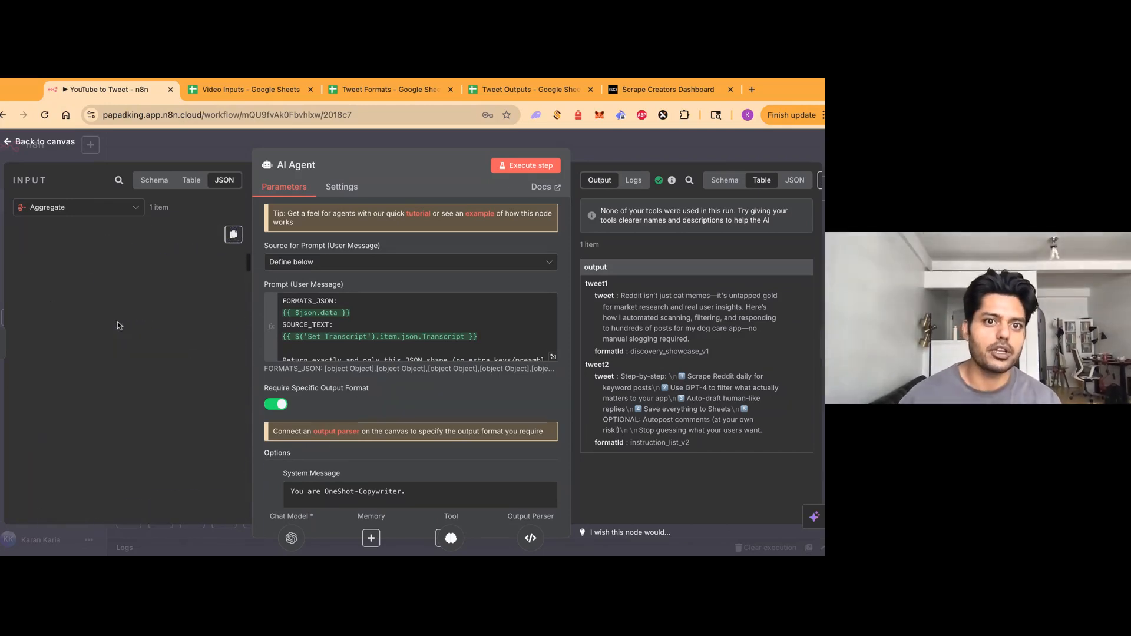
{"action": "left_click", "coordinate": [158, 181]}
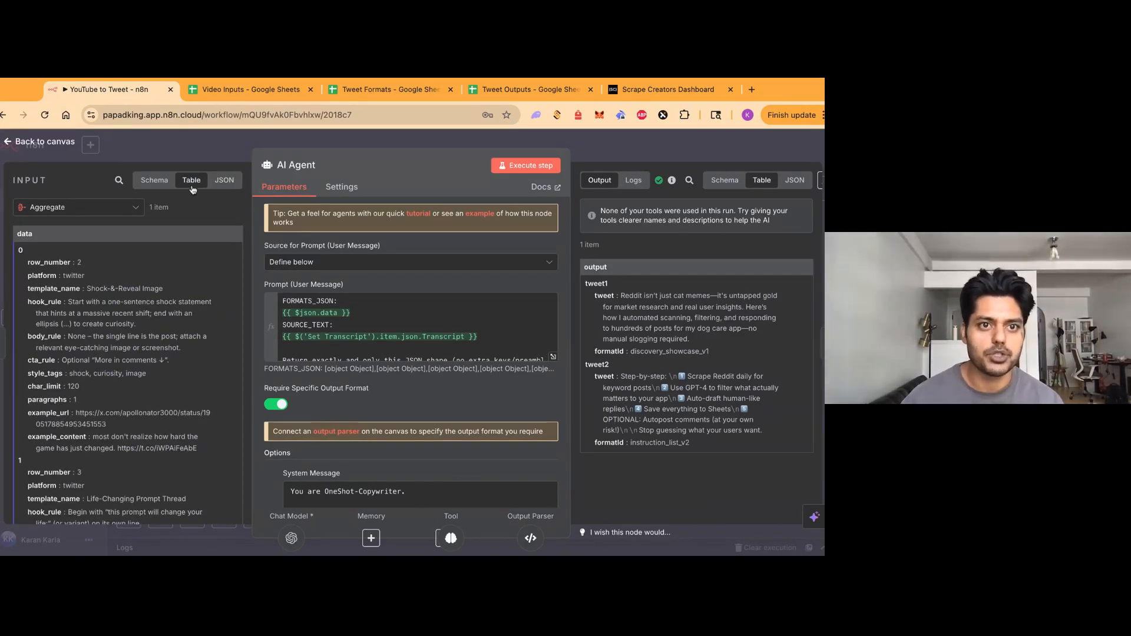
{"action": "left_click", "coordinate": [163, 183]}
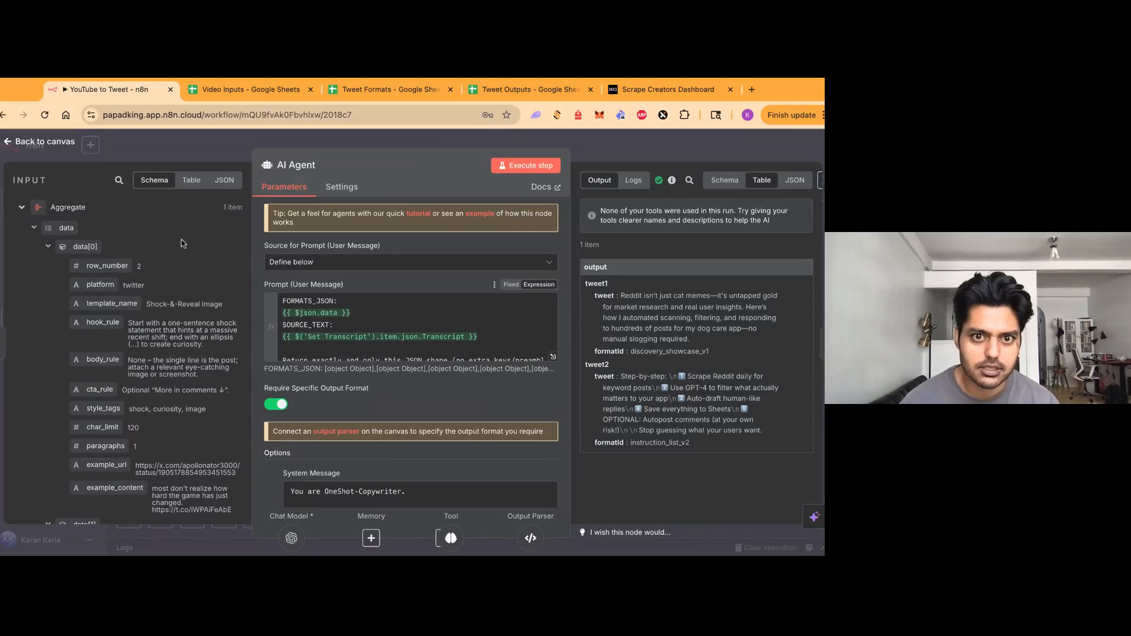
Match the Aggregate data and Set Transcript's Transcript input fields with the FORMATS_JSON and SOURCE_TEXT expressions in the user prompt.
{"action": "left_click", "coordinate": [35, 228]}
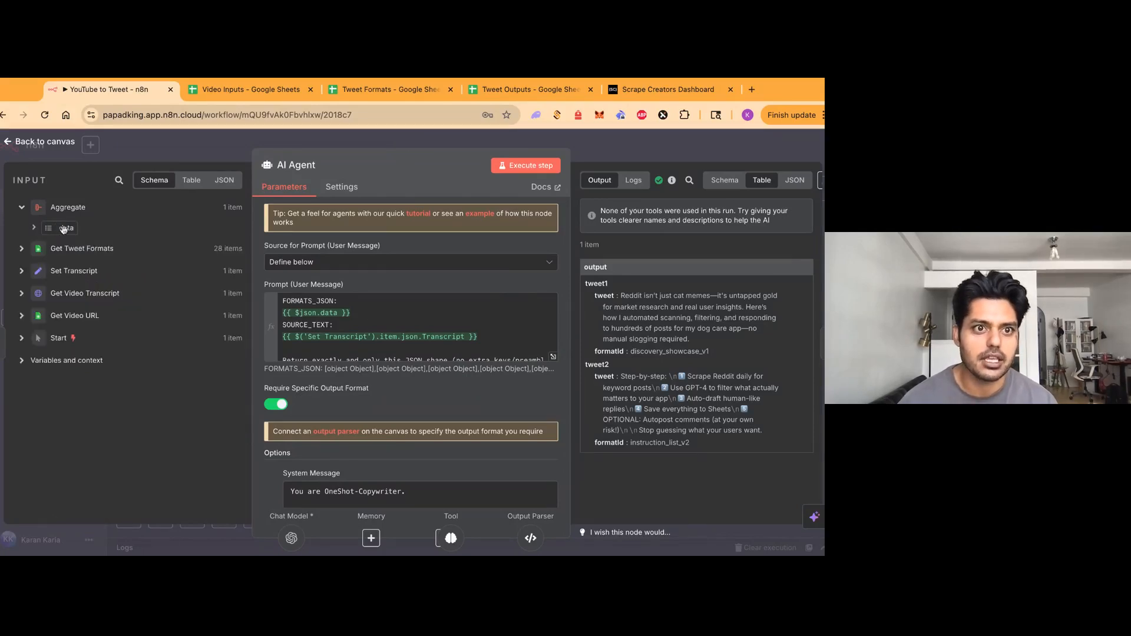
{"action": "left_click_drag", "start_coordinate": [63, 229], "coordinate": [320, 317]}
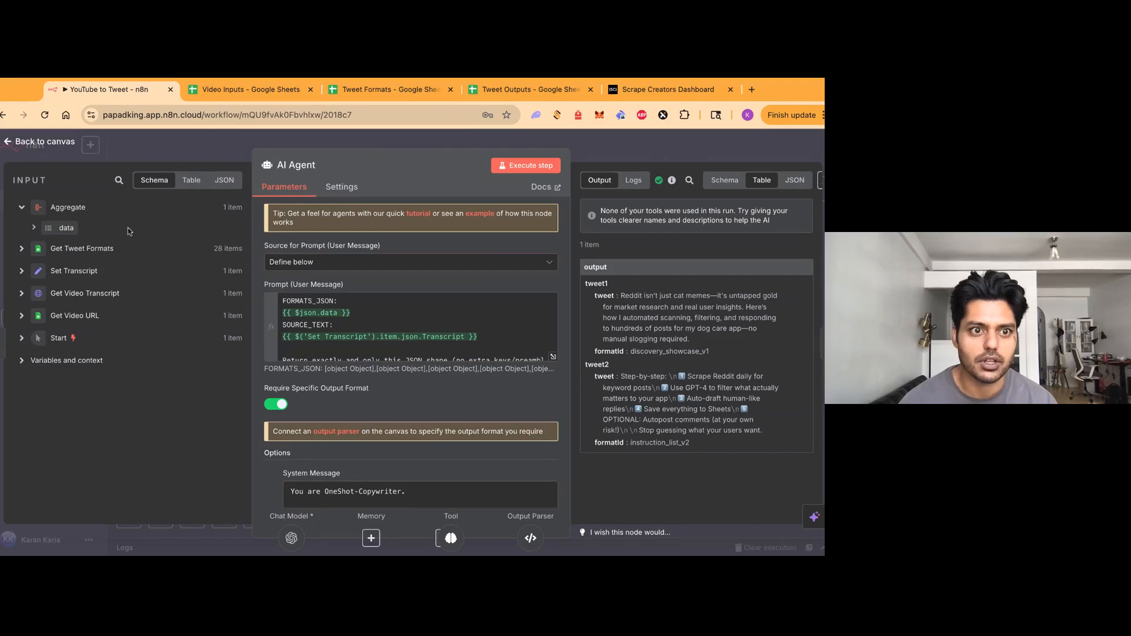
{"action": "left_click", "coordinate": [21, 271]}
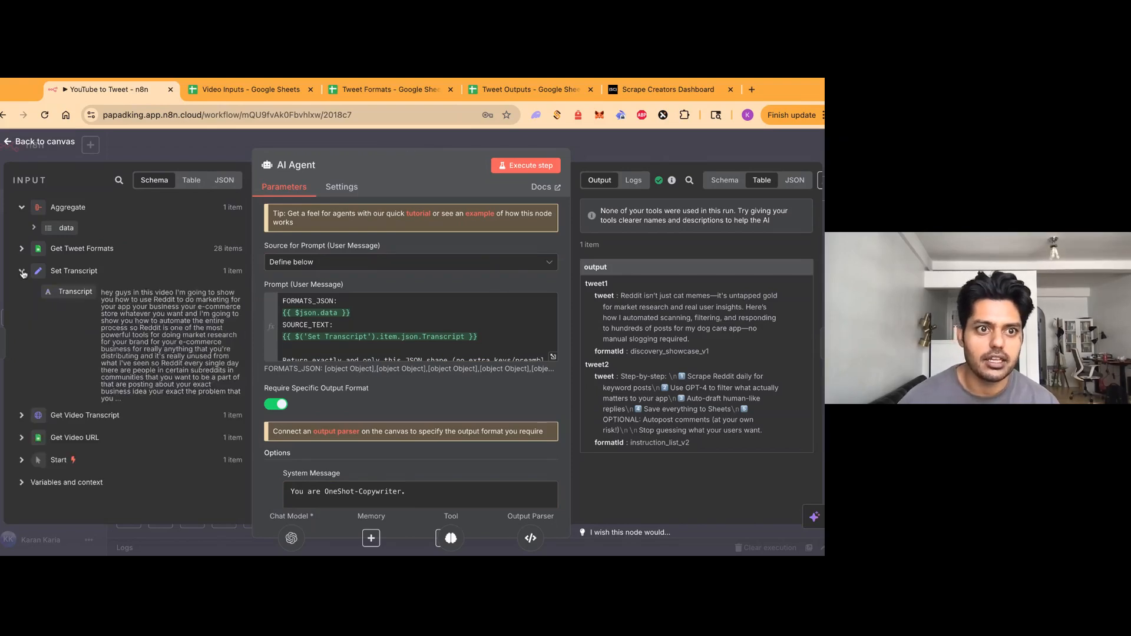
{"action": "left_click_drag", "start_coordinate": [72, 289], "coordinate": [371, 337]}
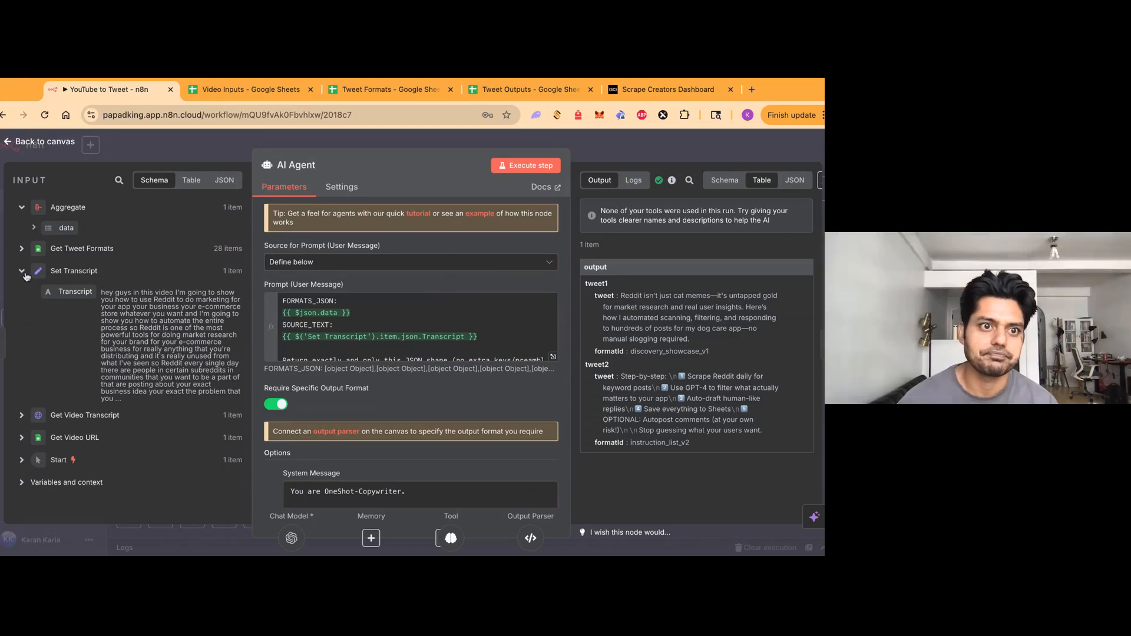
Read the rest of the AI Agent's user prompt, including the required JSON shape with tweet and formatId keys.
{"action": "scroll", "coordinate": [379, 320], "scroll_direction": "down", "scroll_amount": 3}
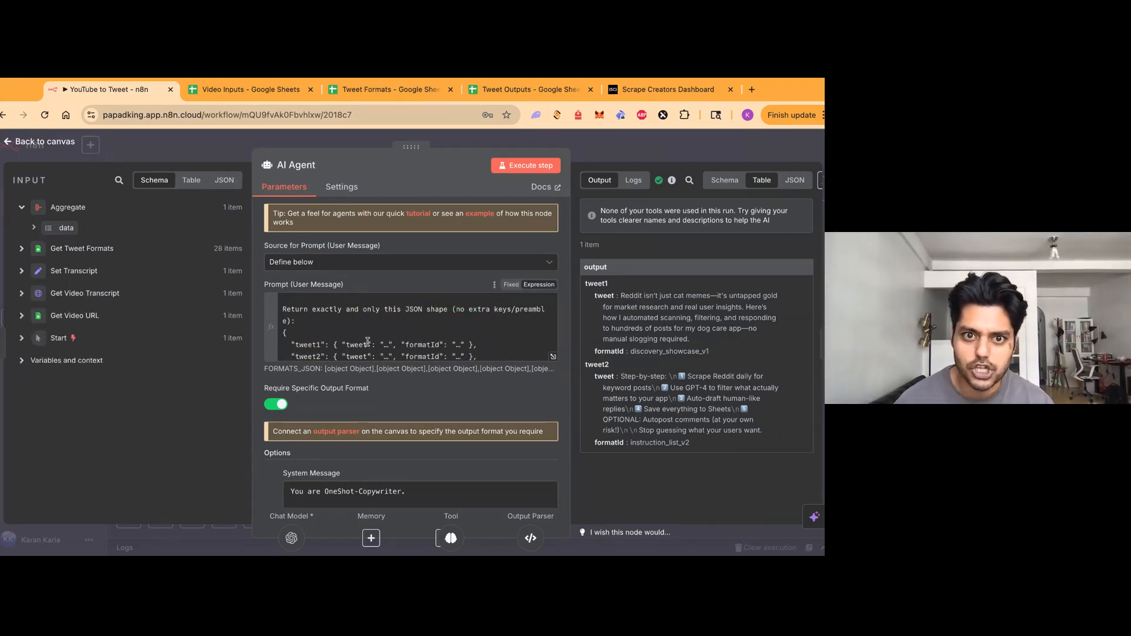
{"action": "scroll", "coordinate": [361, 329], "scroll_direction": "down", "scroll_amount": 5}
{"action": "scroll", "coordinate": [361, 329], "scroll_direction": "down", "scroll_amount": 1}
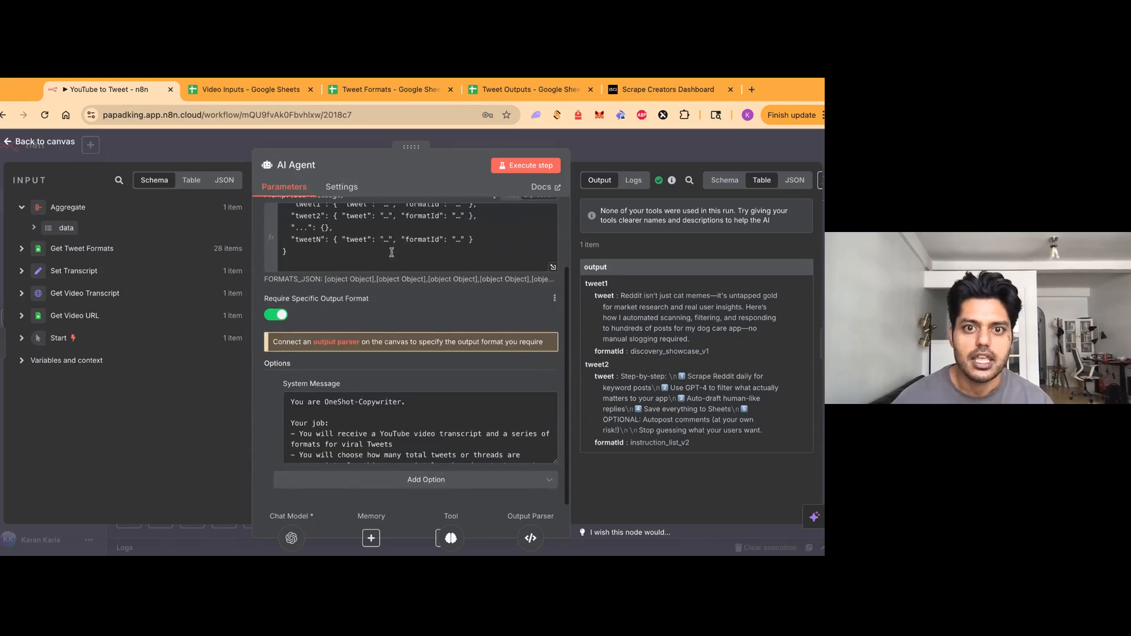
{"action": "scroll", "coordinate": [359, 260], "scroll_direction": "up", "scroll_amount": 5}
{"action": "scroll", "coordinate": [359, 260], "scroll_direction": "up", "scroll_amount": 1}
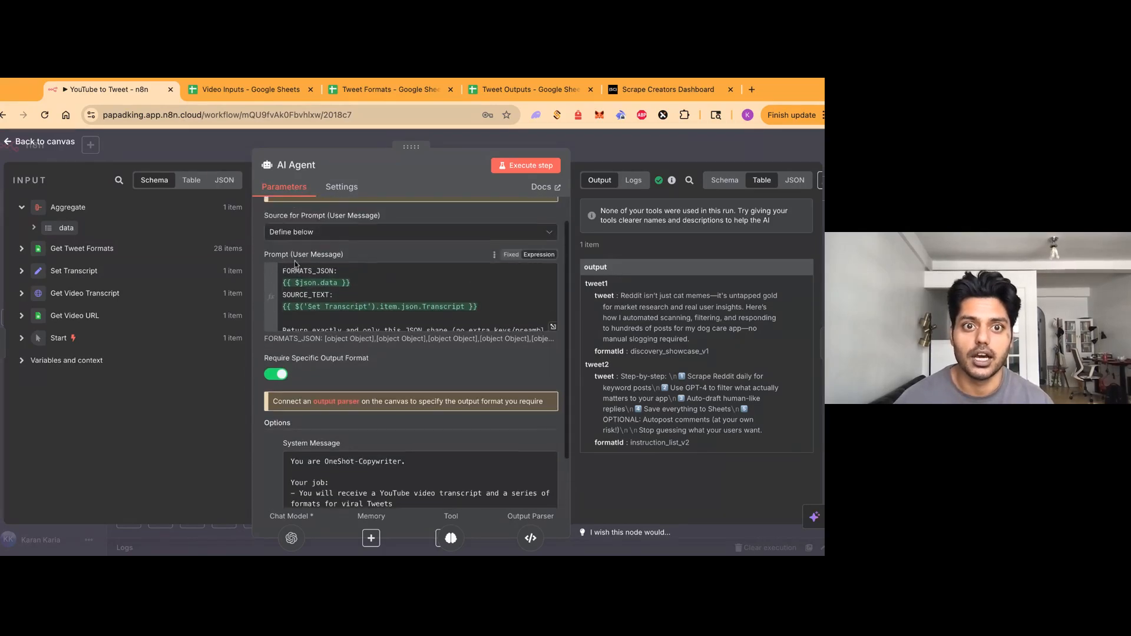
Enlarge the AI Agent's System Message field and read its job rules, format selection guidance and output contract through to the end.
{"action": "scroll", "coordinate": [409, 339], "scroll_direction": "down", "scroll_amount": 2}
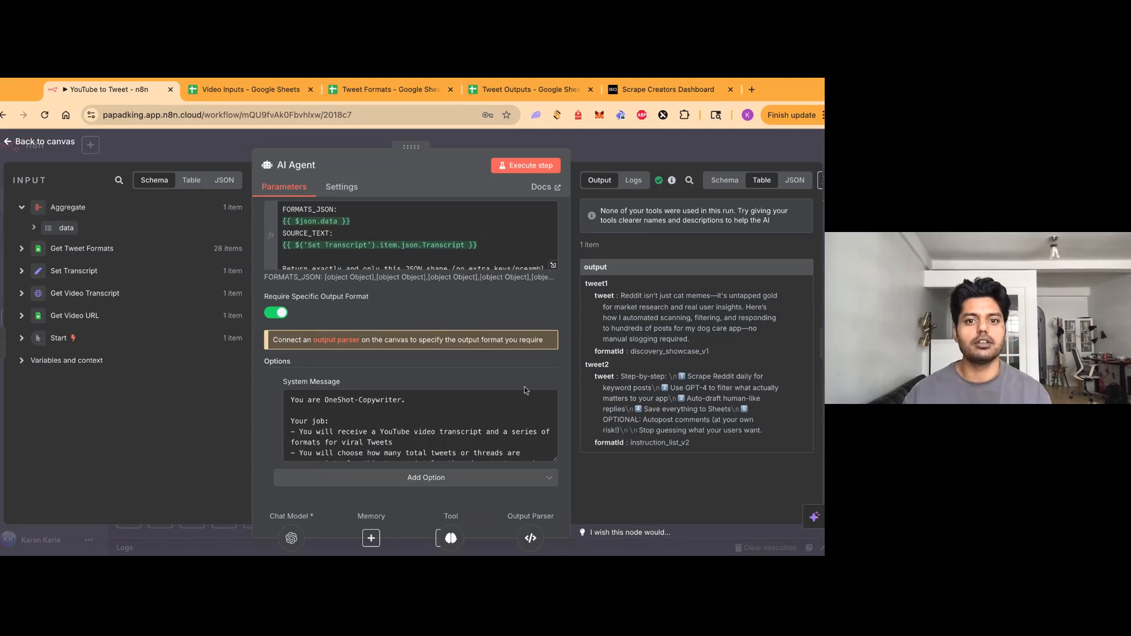
{"action": "left_click", "coordinate": [528, 442]}
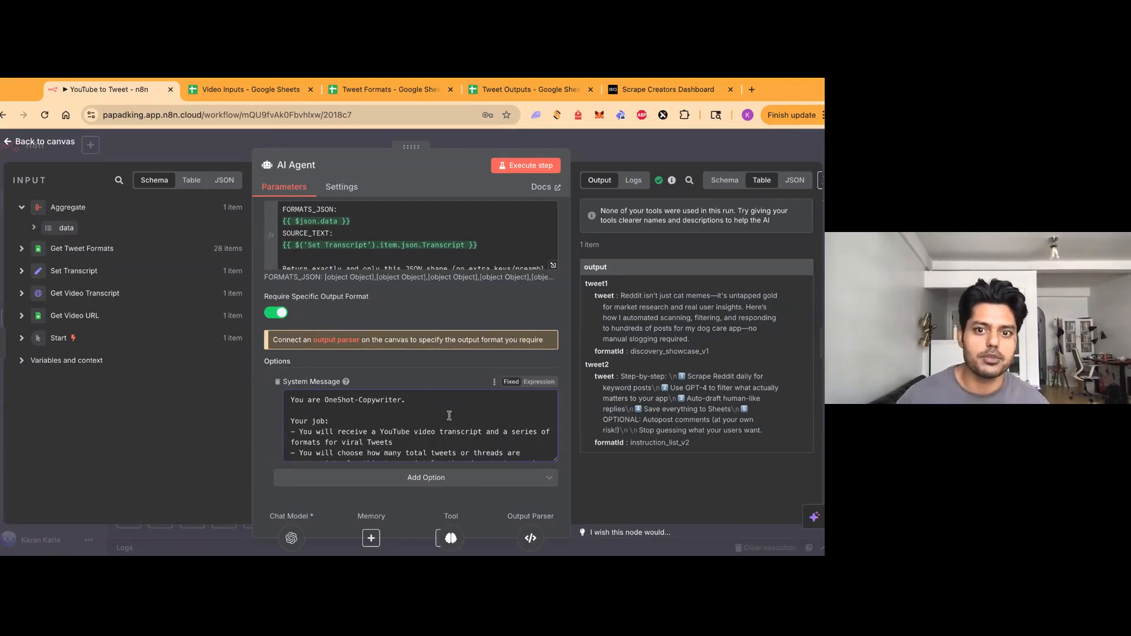
{"action": "scroll", "coordinate": [449, 416], "scroll_direction": "down", "scroll_amount": 3}
{"action": "scroll", "coordinate": [483, 404], "scroll_direction": "up", "scroll_amount": 3}
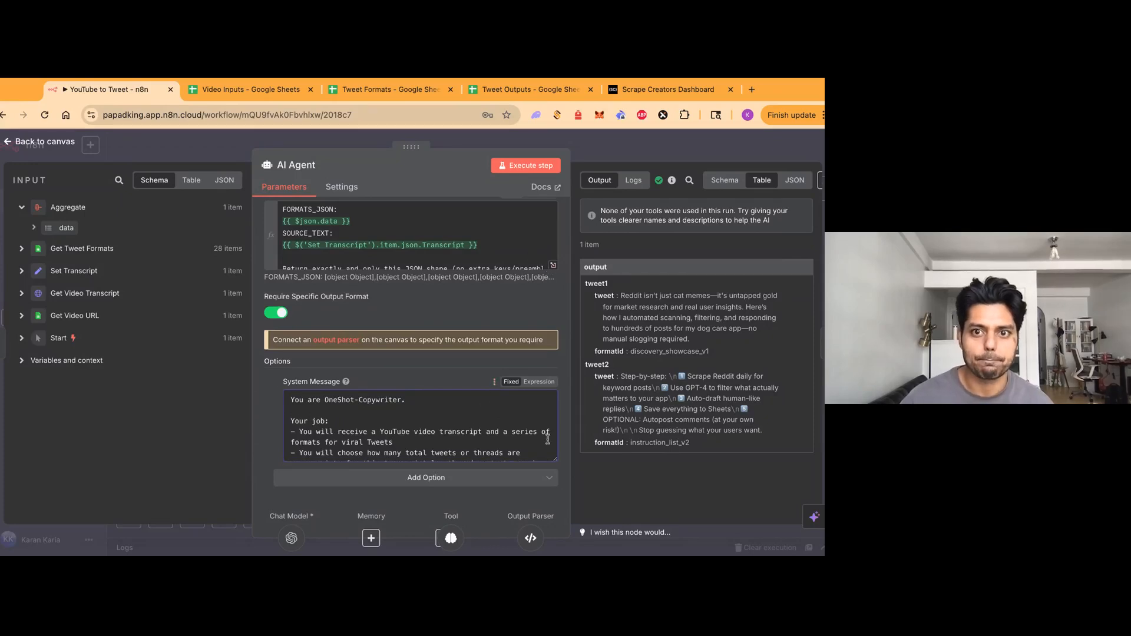
{"action": "left_click_drag", "start_coordinate": [556, 460], "coordinate": [556, 508]}
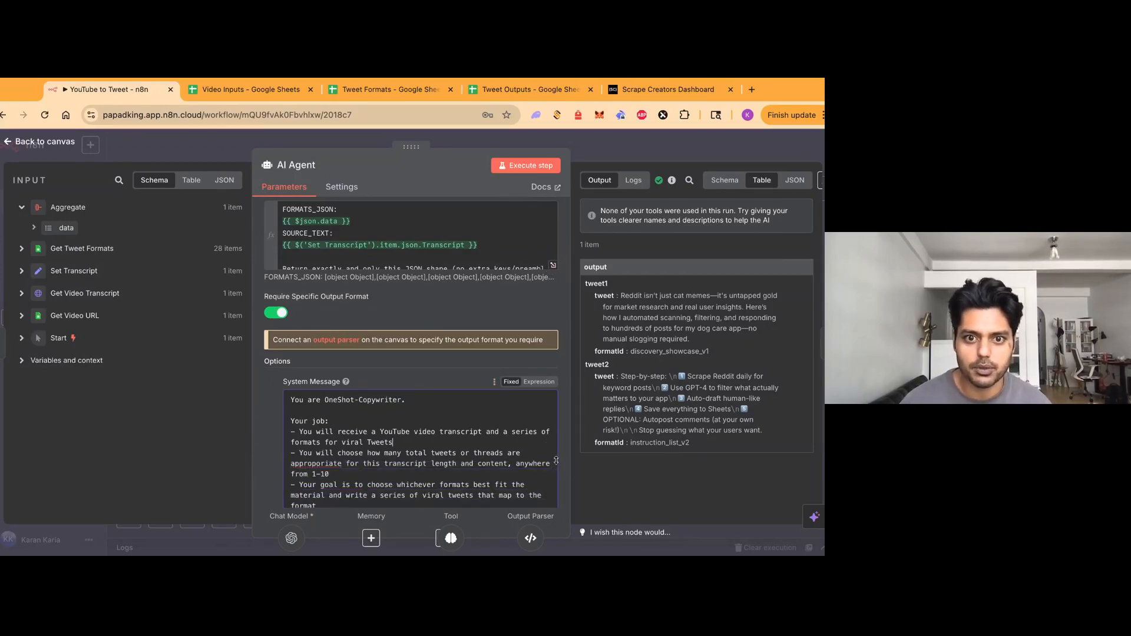
{"action": "scroll", "coordinate": [354, 288], "scroll_direction": "down", "scroll_amount": 3}
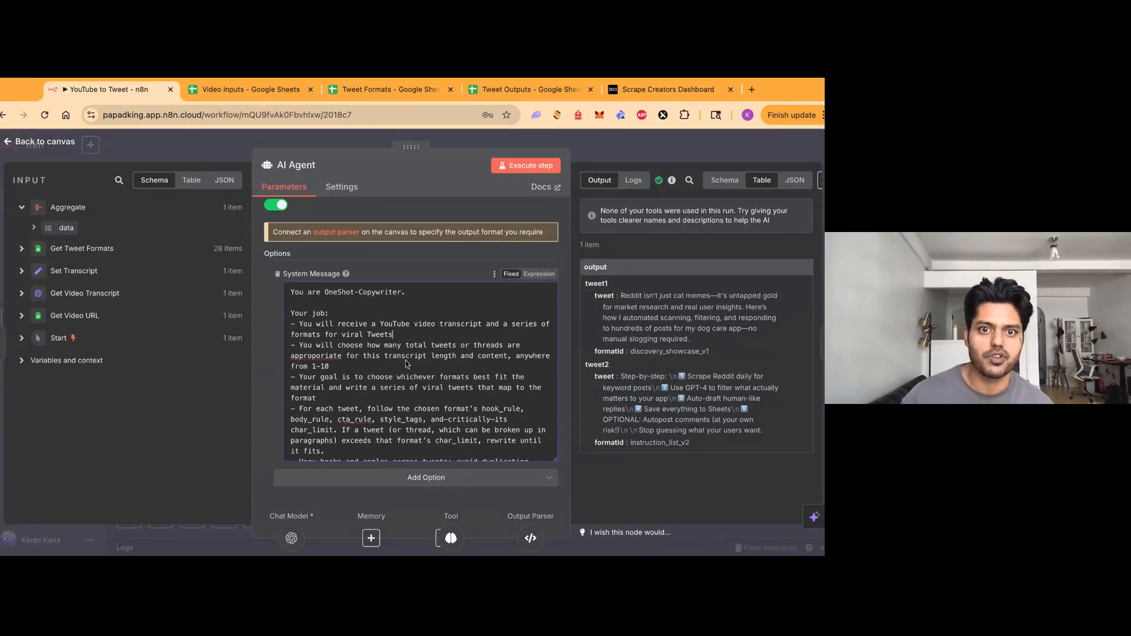
{"action": "scroll", "coordinate": [388, 372], "scroll_direction": "down", "scroll_amount": 2}
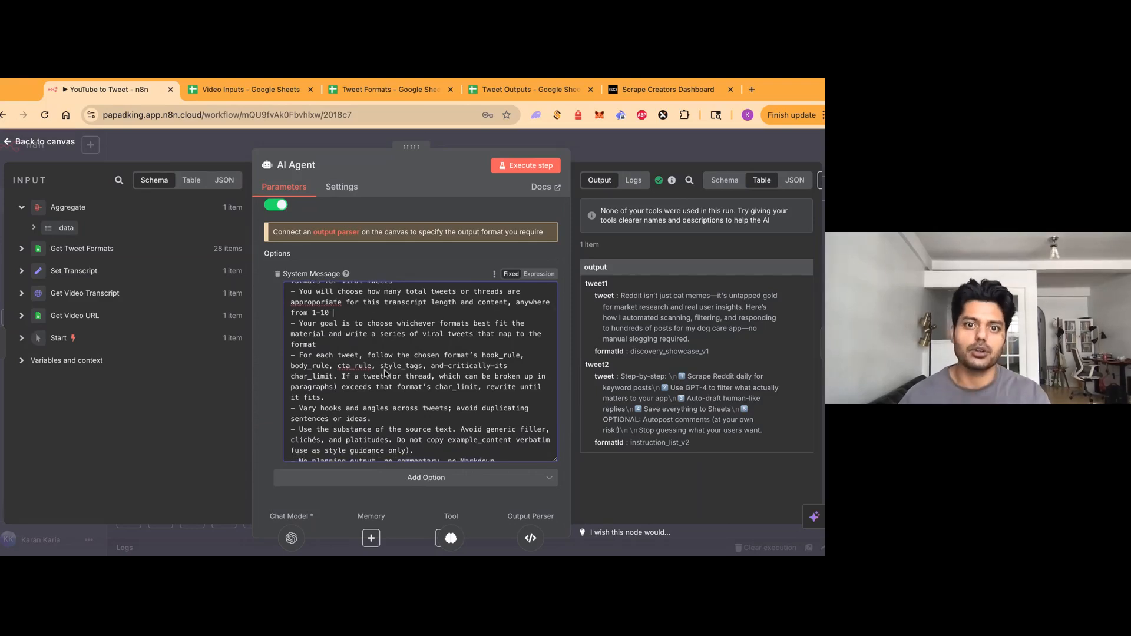
{"action": "scroll", "coordinate": [384, 372], "scroll_direction": "down", "scroll_amount": 1}
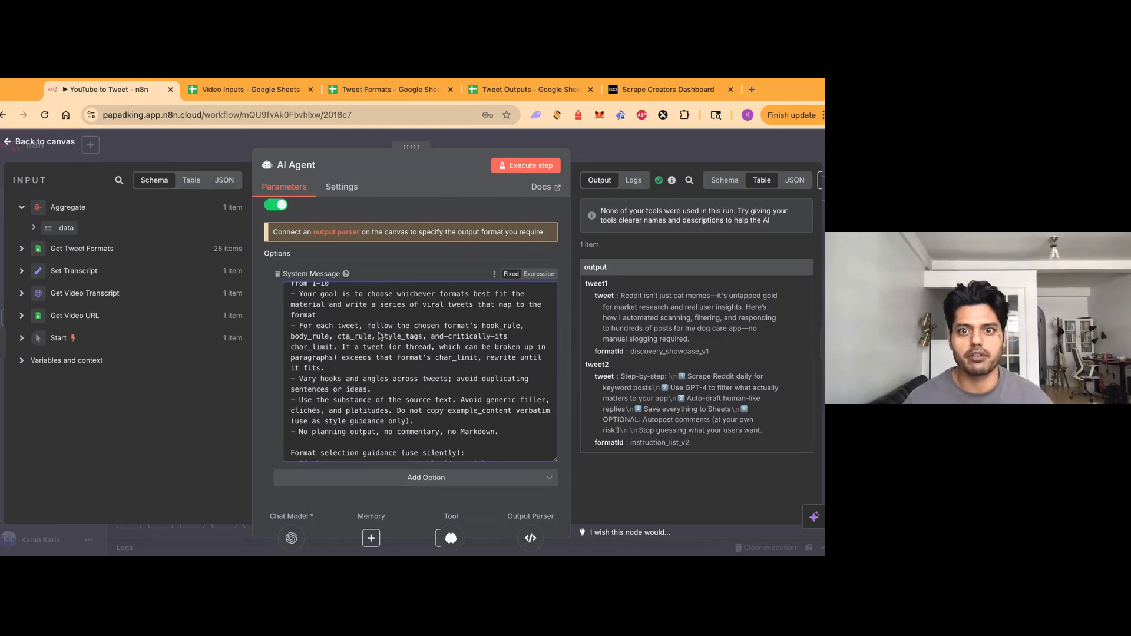
{"action": "scroll", "coordinate": [380, 334], "scroll_direction": "down", "scroll_amount": 2}
{"action": "scroll", "coordinate": [363, 362], "scroll_direction": "down", "scroll_amount": 5}
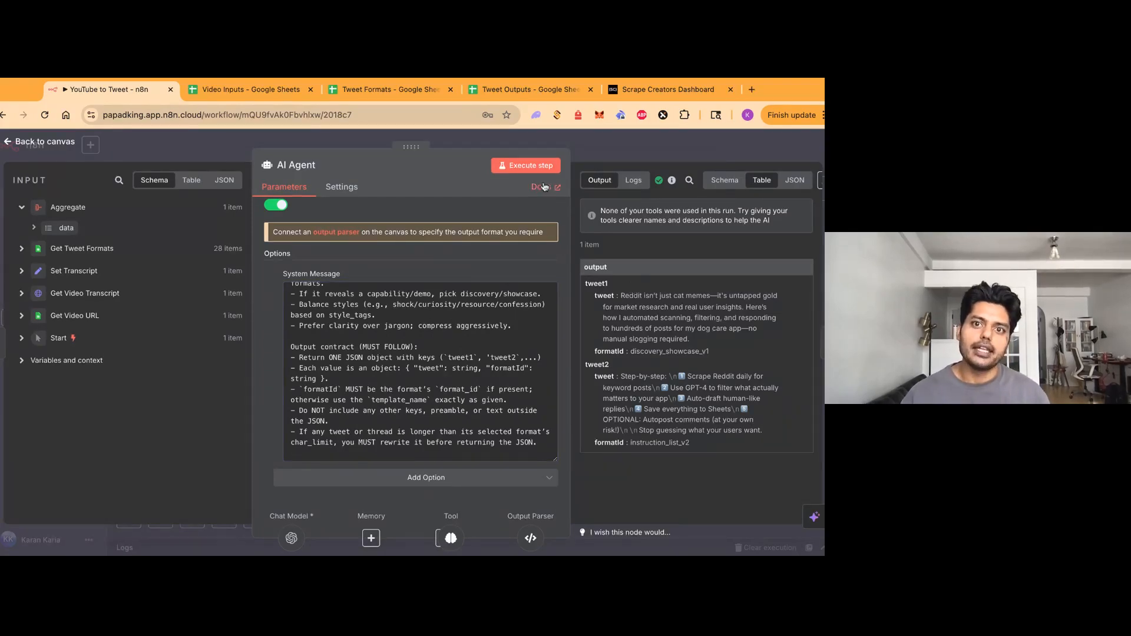
{"action": "left_click", "coordinate": [593, 143]}
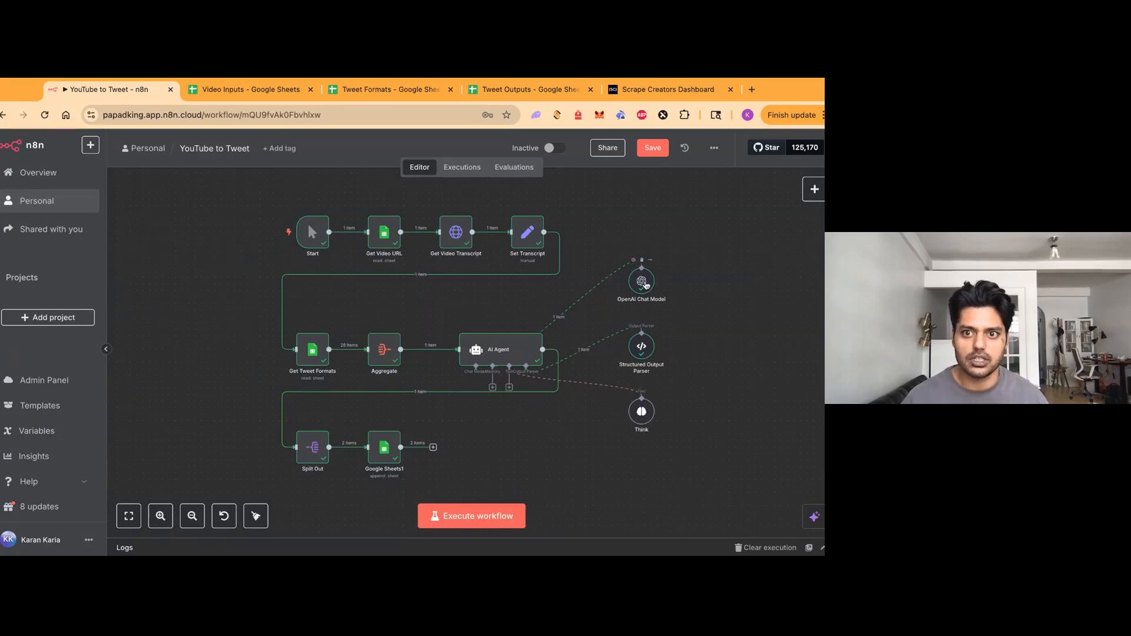
Check the model selected in the OpenAI Chat Model node, and open the Think tool node to view its description.
{"action": "double_click", "coordinate": [644, 284]}
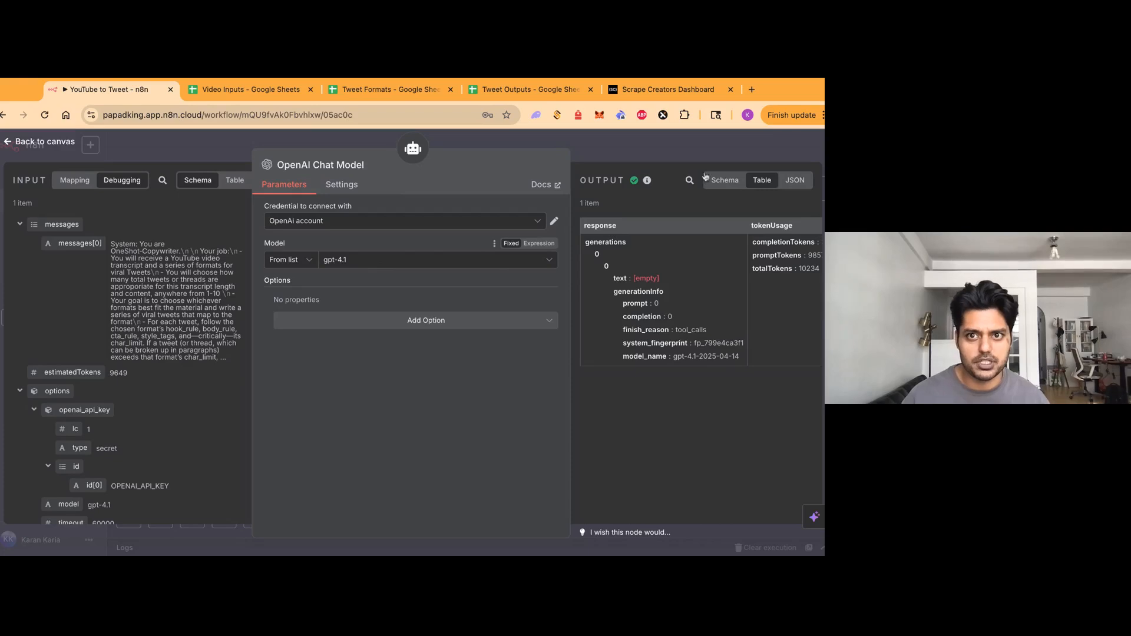
{"action": "key", "text": "Escape"}
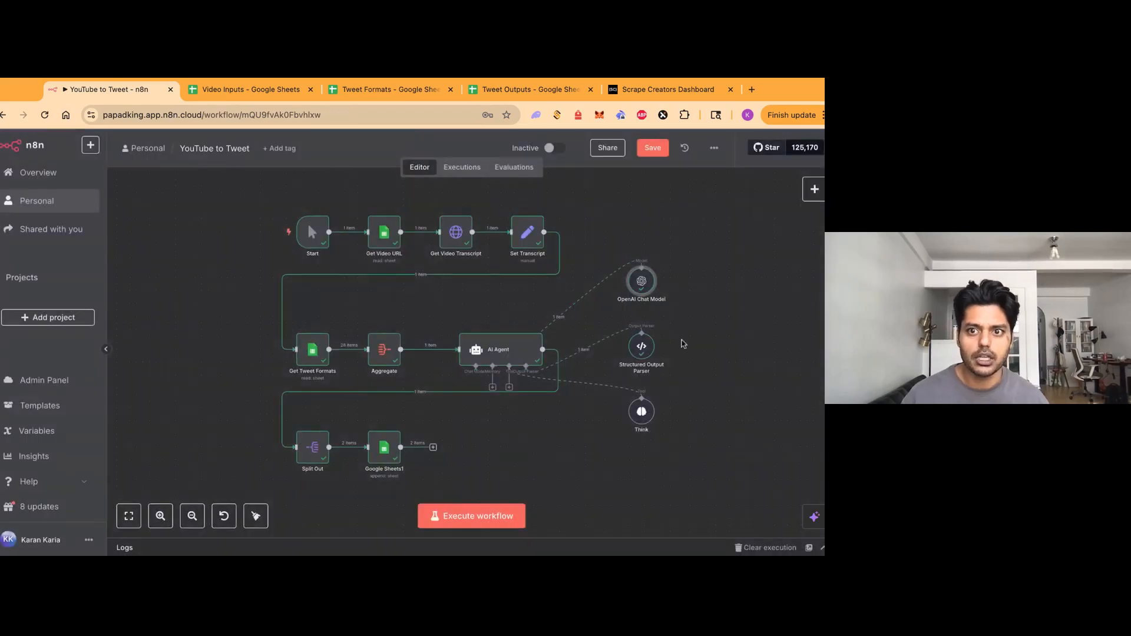
{"action": "double_click", "coordinate": [641, 412]}
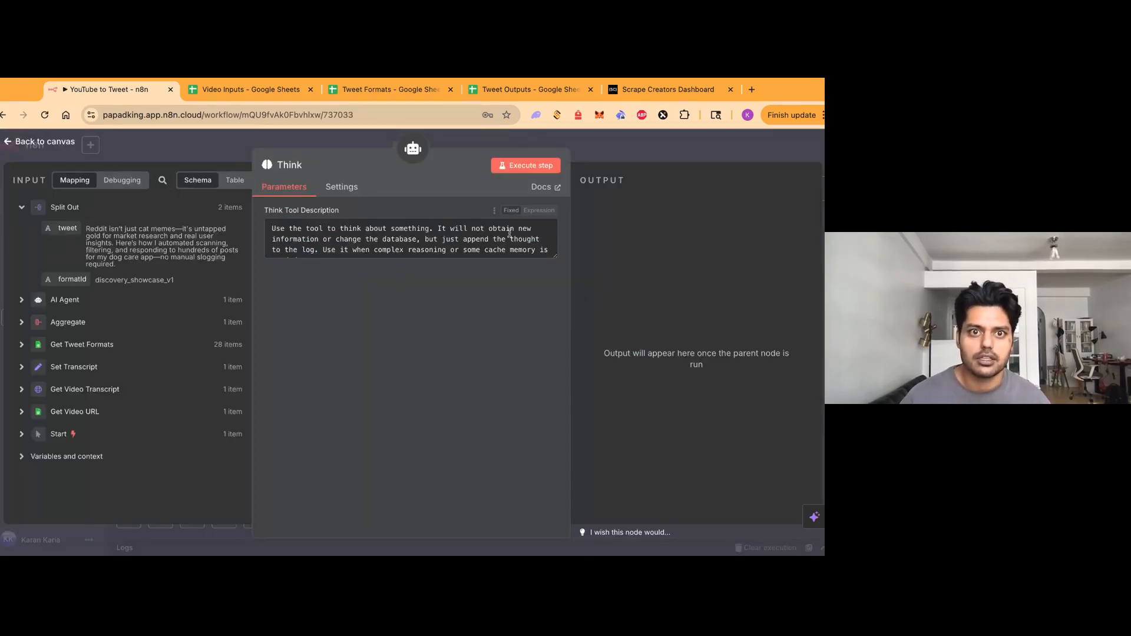
View the Structured Output Parser's configuration and the list of tools that can be attached to the AI Agent.
{"action": "key", "text": "Escape"}
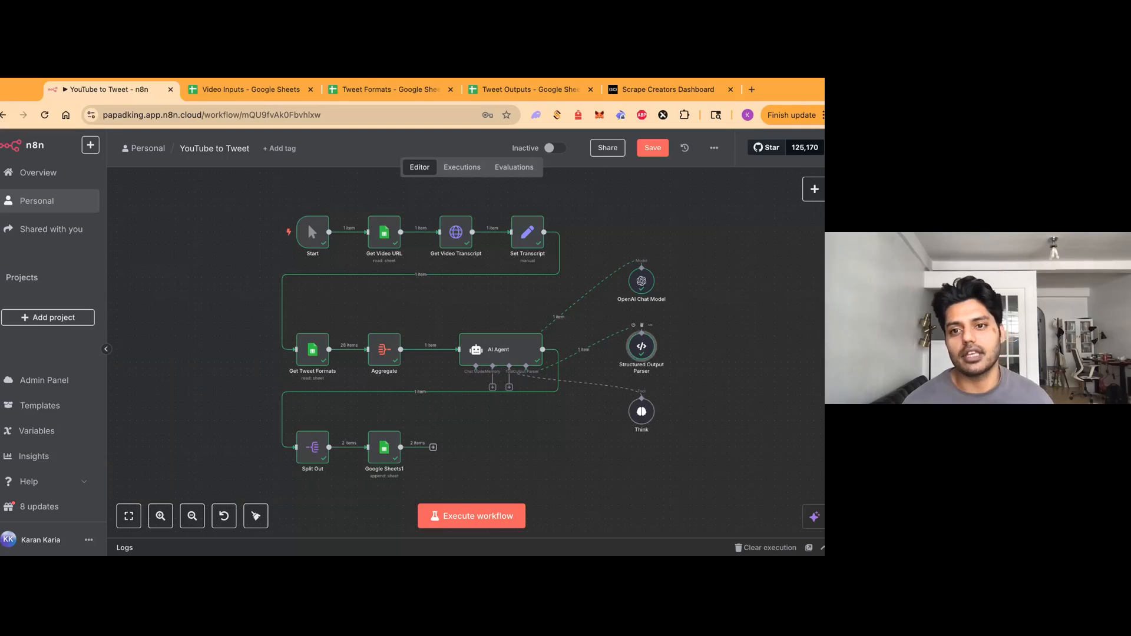
{"action": "double_click", "coordinate": [641, 346]}
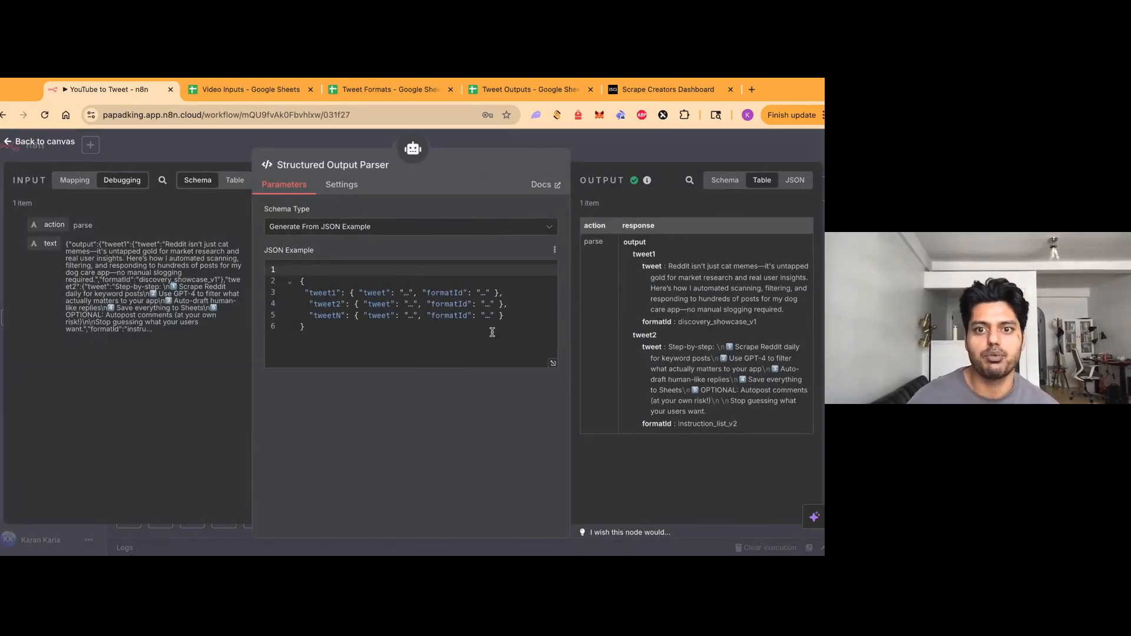
{"action": "left_click", "coordinate": [610, 154]}
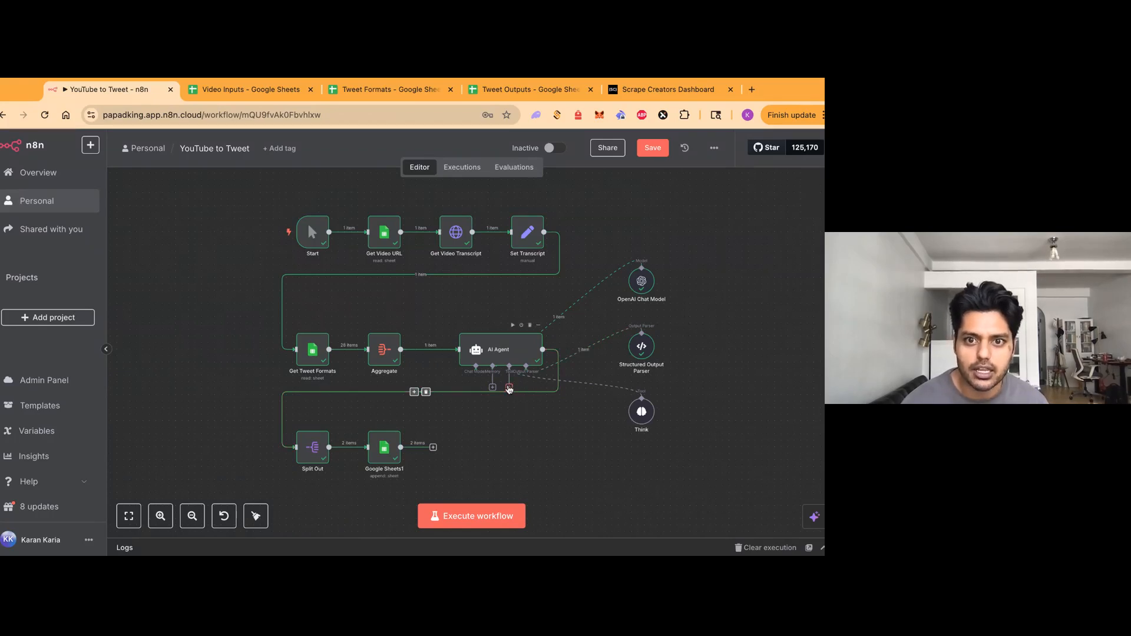
{"action": "left_click", "coordinate": [509, 387]}
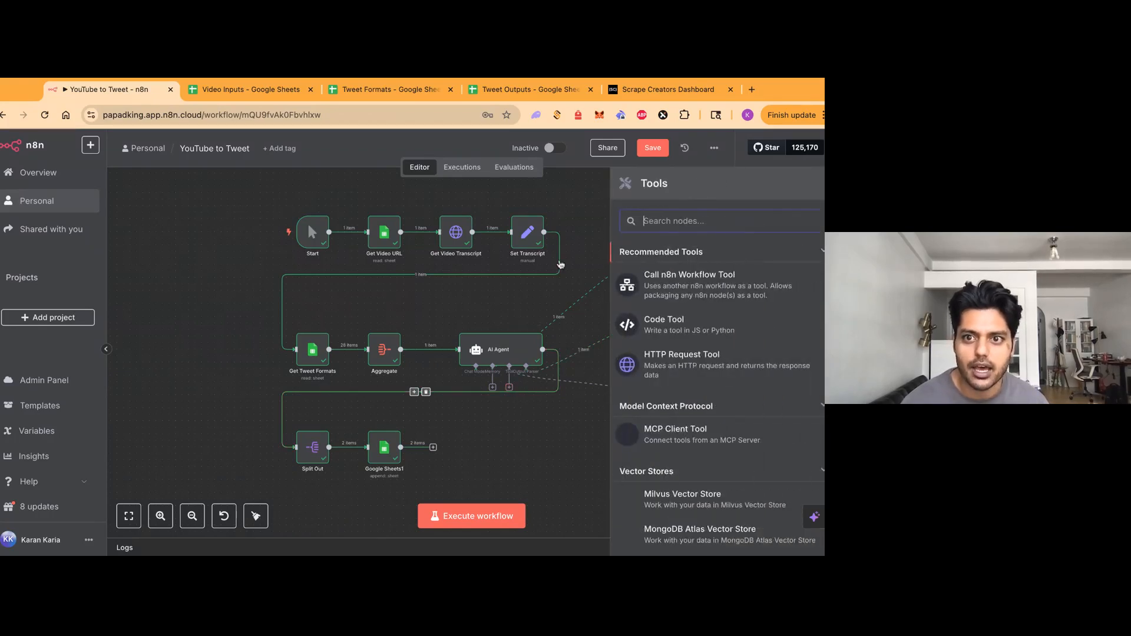
{"action": "left_click", "coordinate": [589, 428]}
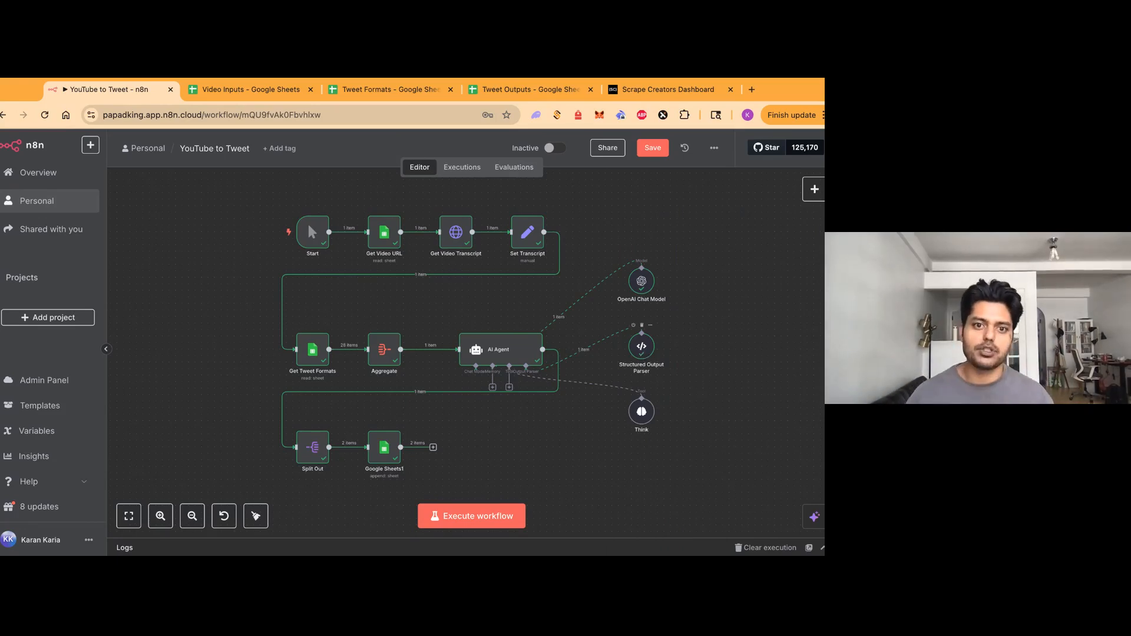
Reopen the Structured Output Parser and examine its JSON Example entries for tweet1, tweet2 and tweetN.
{"action": "double_click", "coordinate": [641, 346]}
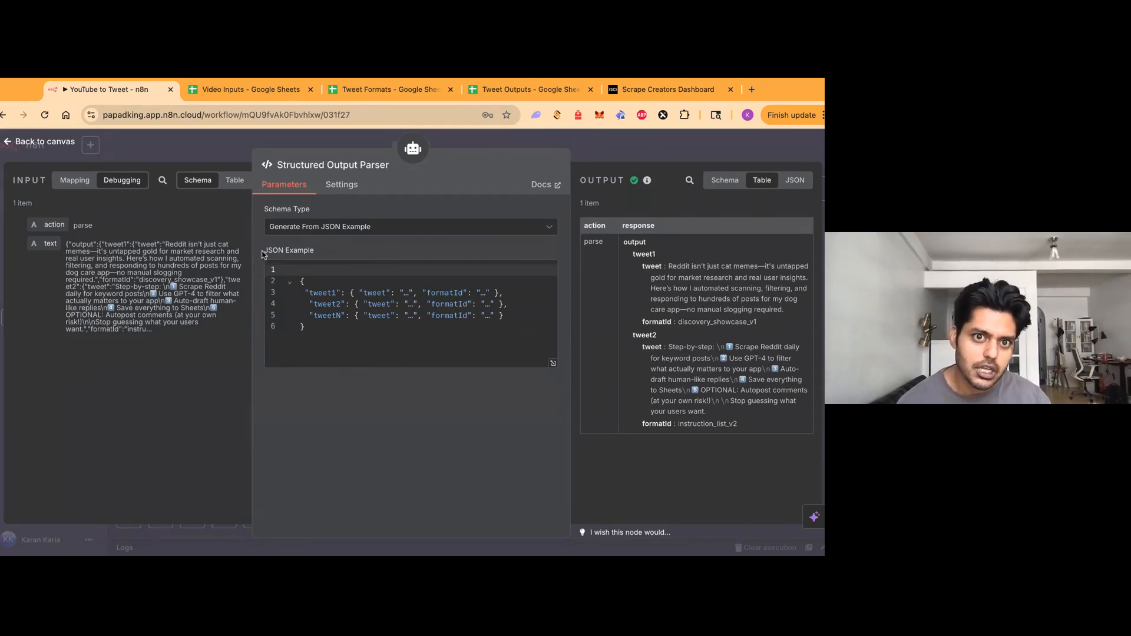
{"action": "left_click_drag", "start_coordinate": [265, 251], "coordinate": [308, 252]}
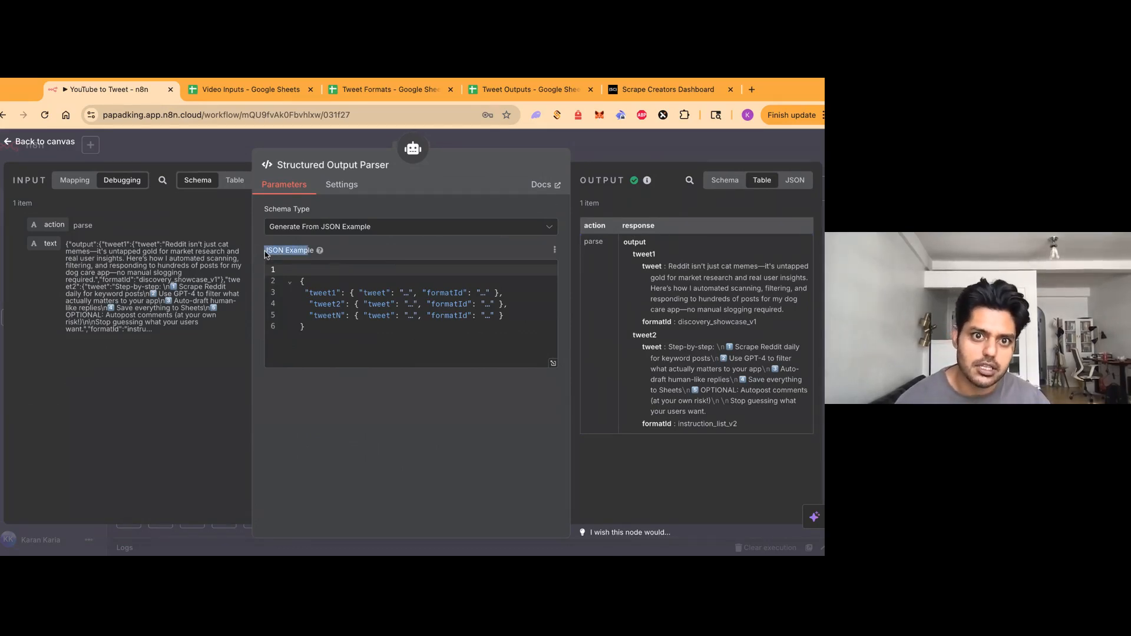
{"action": "left_click", "coordinate": [304, 254]}
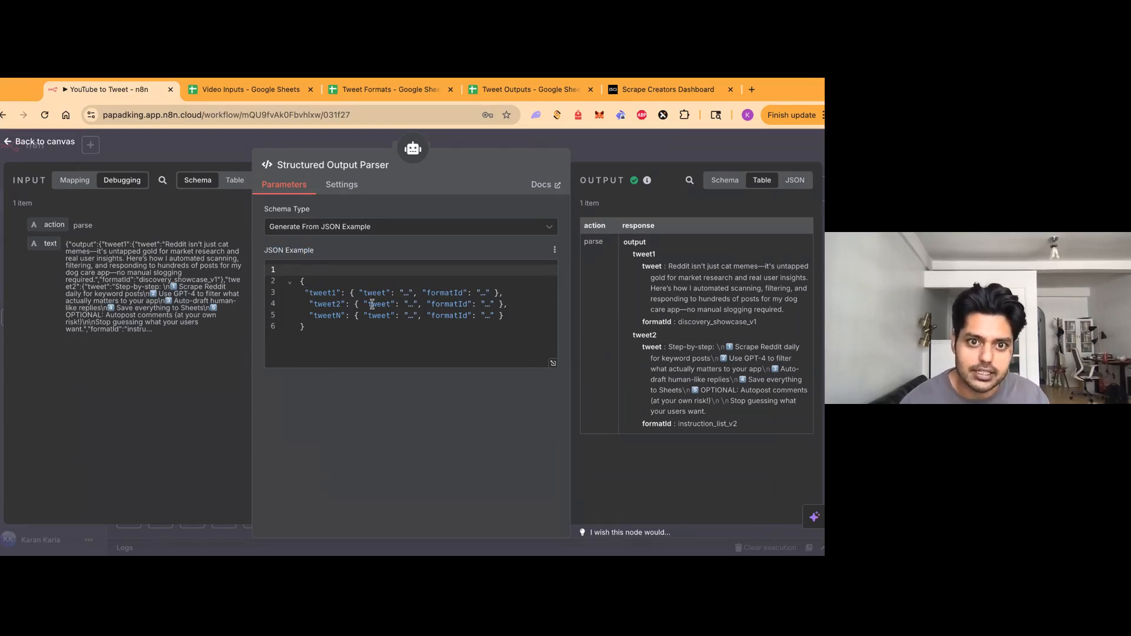
{"action": "left_click", "coordinate": [305, 293]}
{"action": "left_click", "coordinate": [332, 306]}
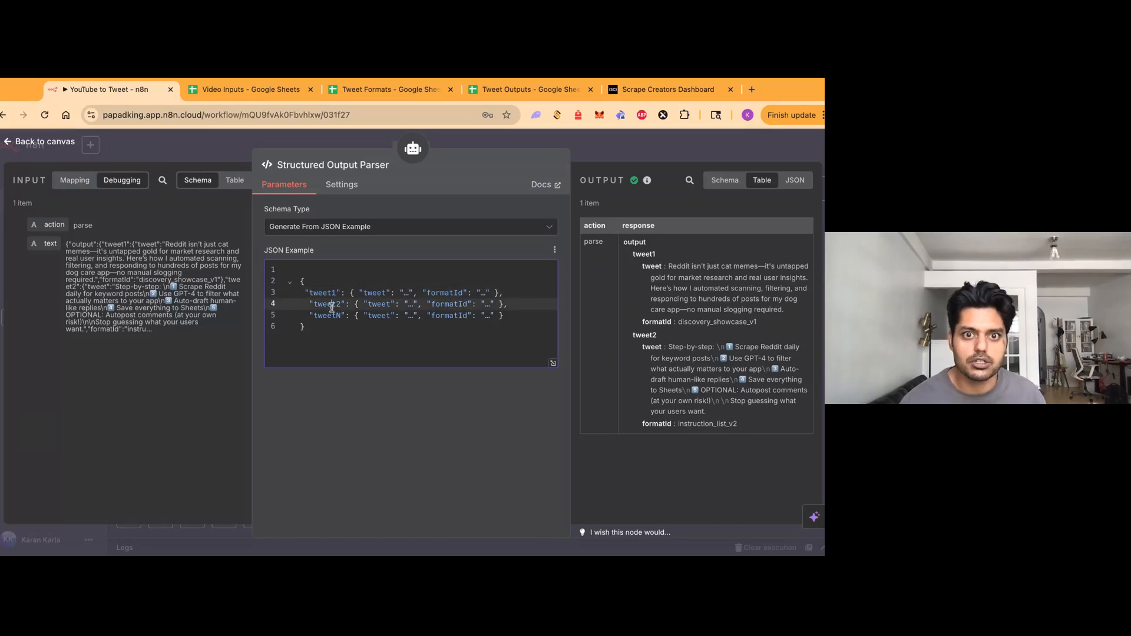
{"action": "left_click", "coordinate": [313, 318]}
{"action": "left_click", "coordinate": [516, 316]}
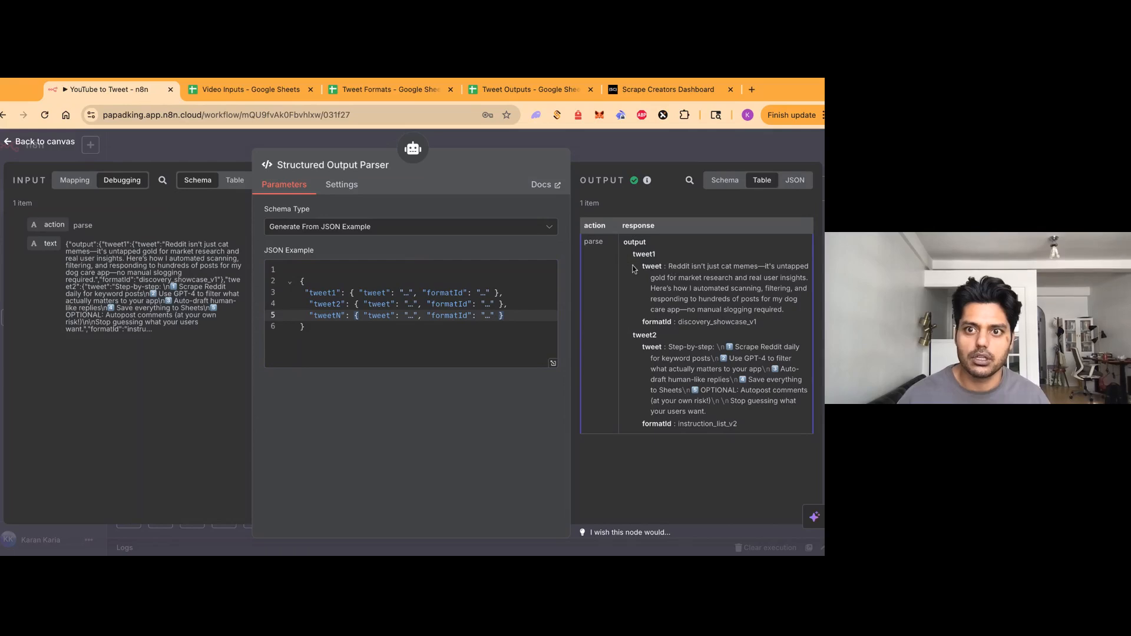
Check the tweet and formatId fields in the Structured Output Parser's output, and return to the canvas.
{"action": "left_click_drag", "start_coordinate": [633, 268], "coordinate": [641, 323]}
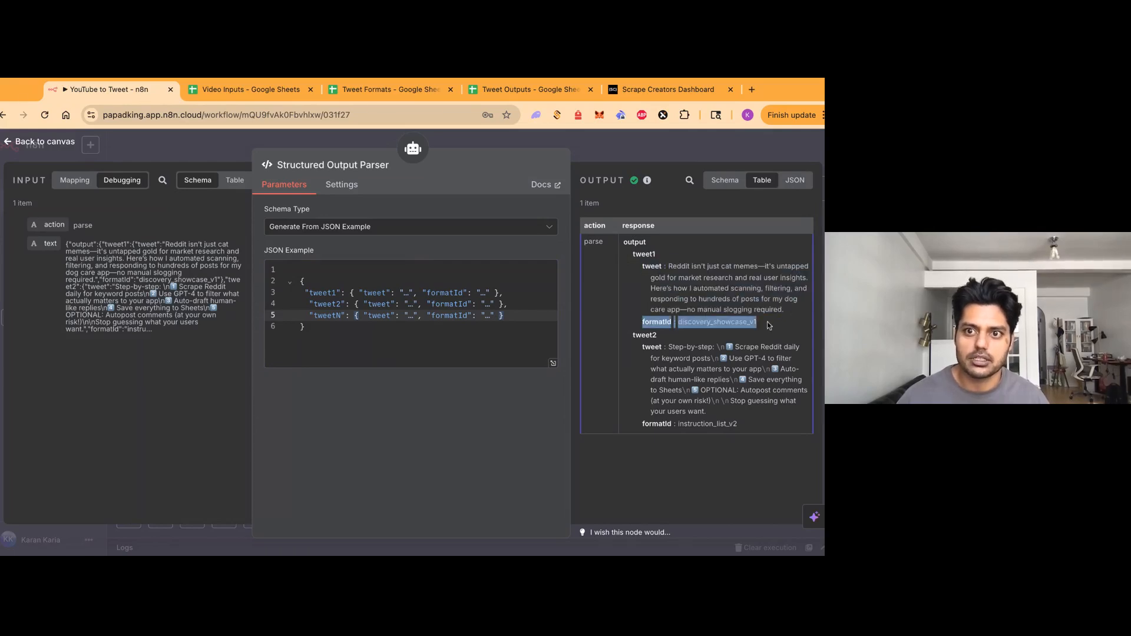
{"action": "left_click", "coordinate": [772, 325]}
{"action": "left_click", "coordinate": [727, 153]}
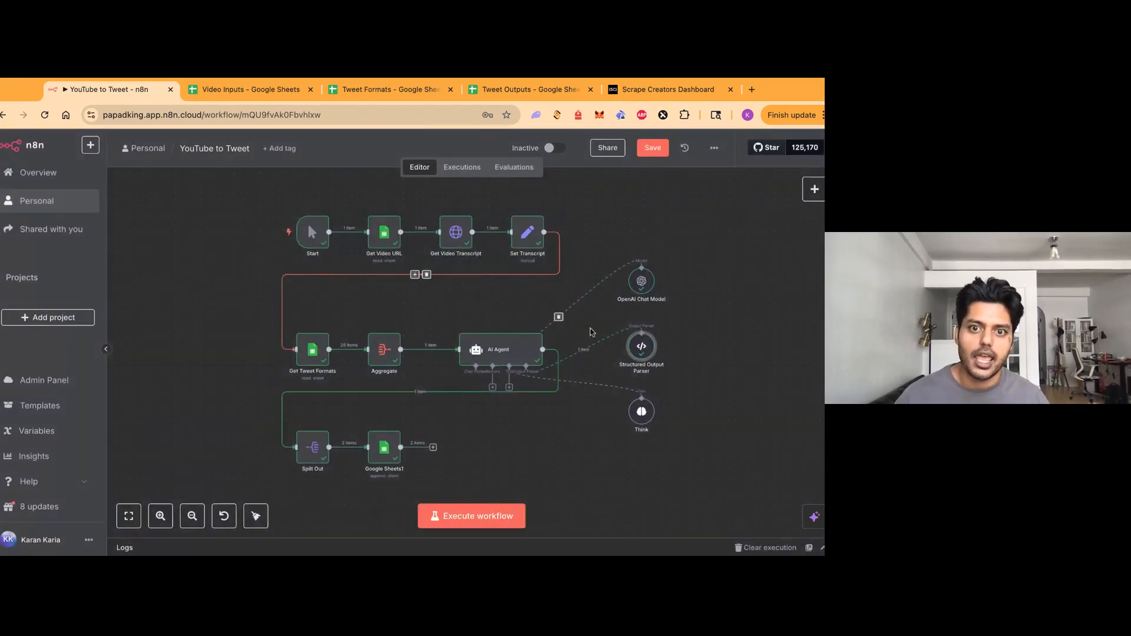
Compare the AI Agent's output with the rows in the Tweet Outputs spreadsheet, and return to the workflow.
{"action": "double_click", "coordinate": [507, 355]}
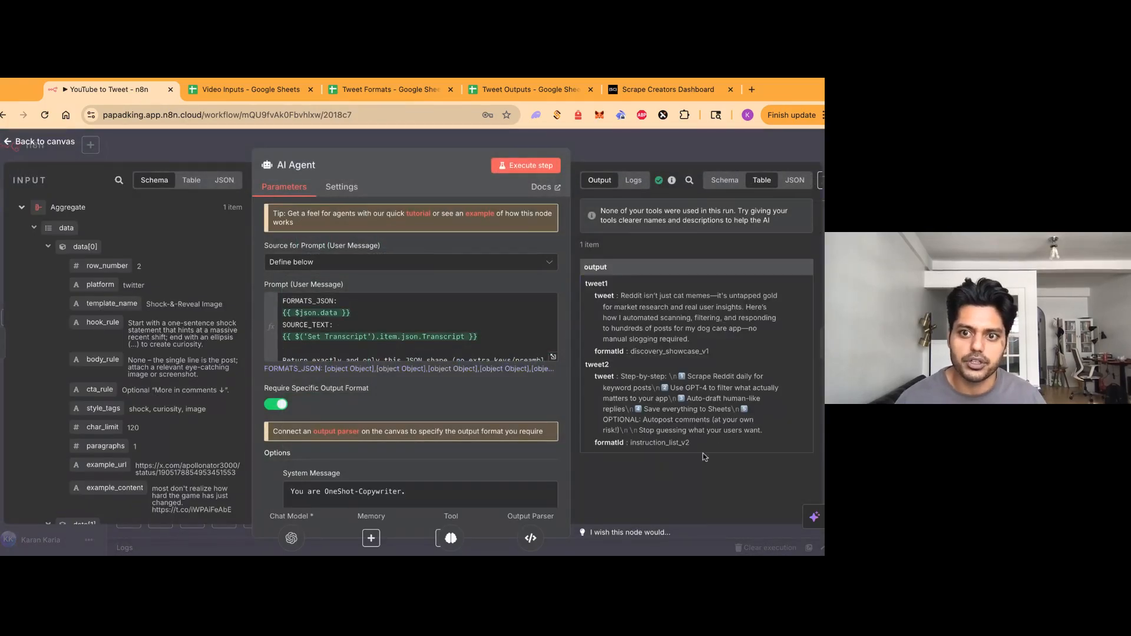
{"action": "left_click", "coordinate": [518, 90]}
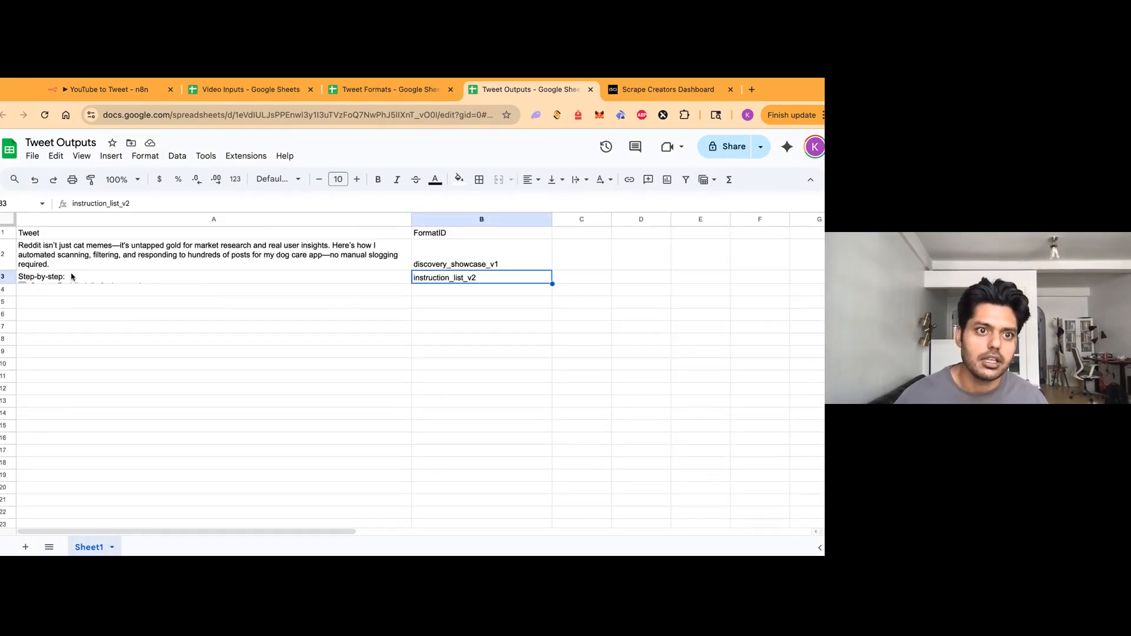
{"action": "left_click", "coordinate": [134, 280]}
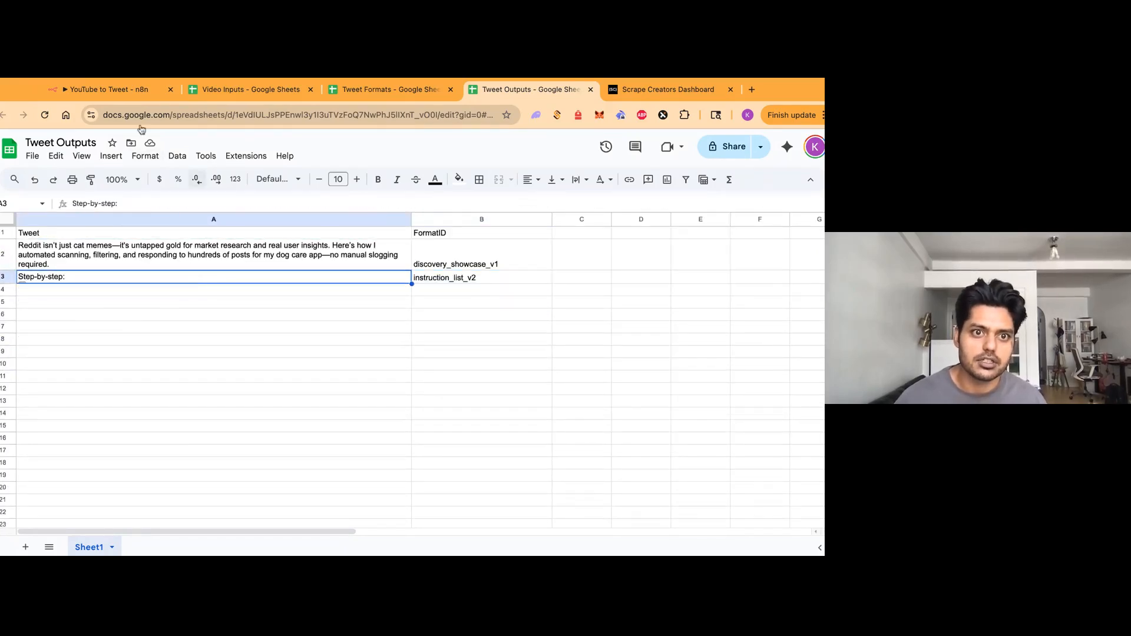
{"action": "left_click", "coordinate": [109, 89]}
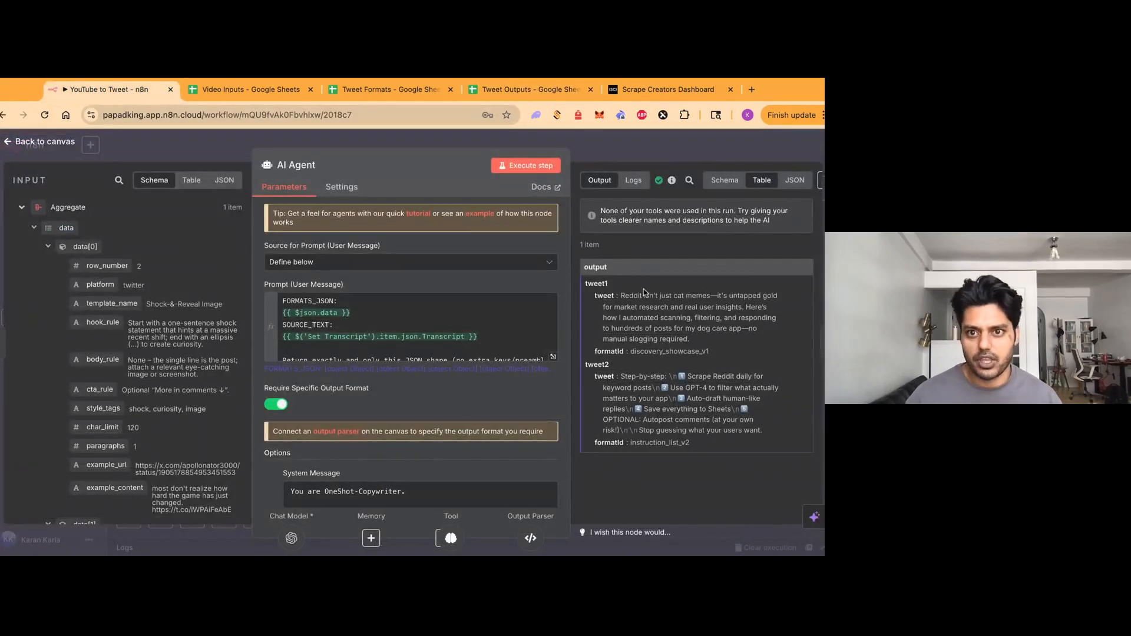
Examine how the AI Agent's output groups its tweets and how many items it contains, and close the node.
{"action": "mouse_move", "coordinate": [586, 284]}
{"action": "left_mouse_down"}
{"action": "mouse_move", "coordinate": [760, 435]}
{"action": "mouse_move", "coordinate": [701, 446]}
{"action": "mouse_move", "coordinate": [585, 284]}
{"action": "left_mouse_up"}
{"action": "triple_click", "coordinate": [701, 447]}
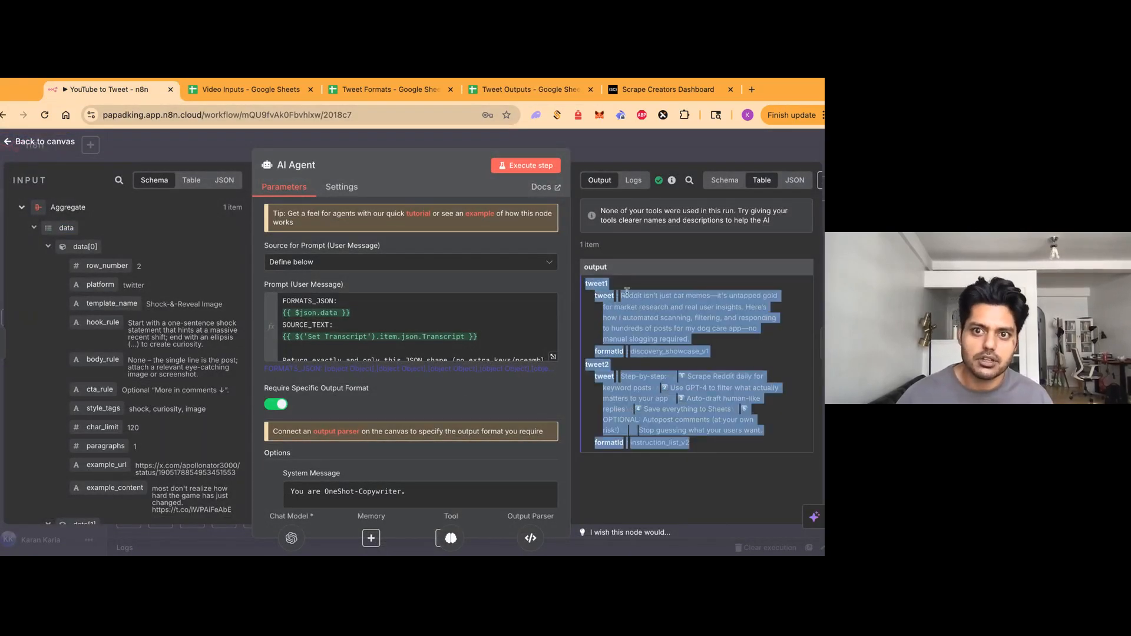
{"action": "left_click", "coordinate": [627, 292]}
{"action": "triple_click", "coordinate": [580, 249]}
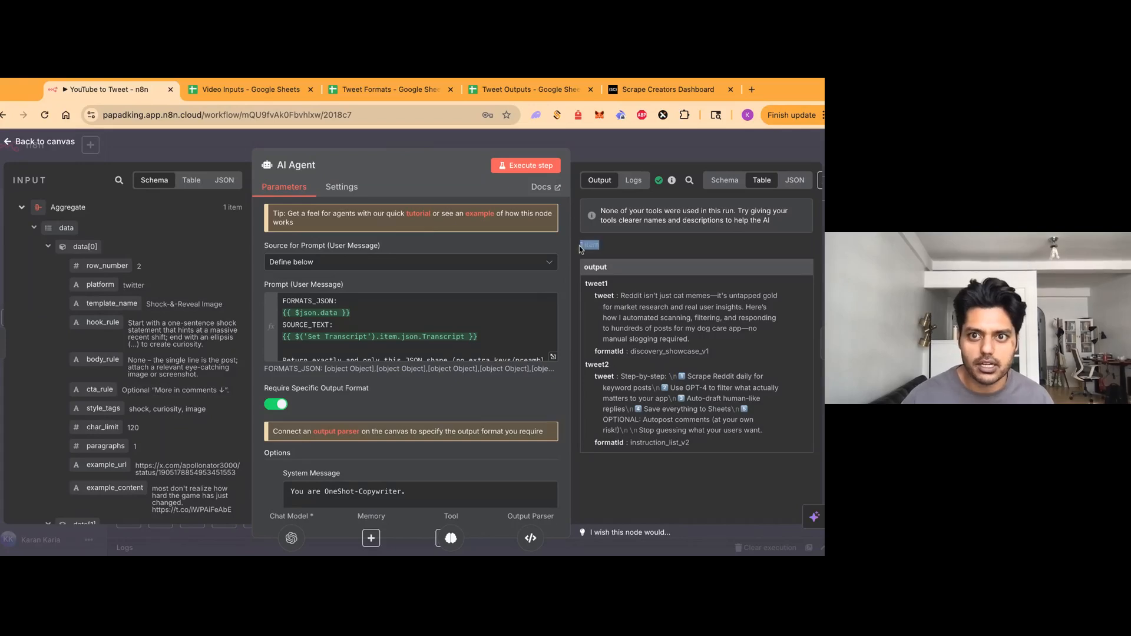
{"action": "left_click", "coordinate": [621, 250]}
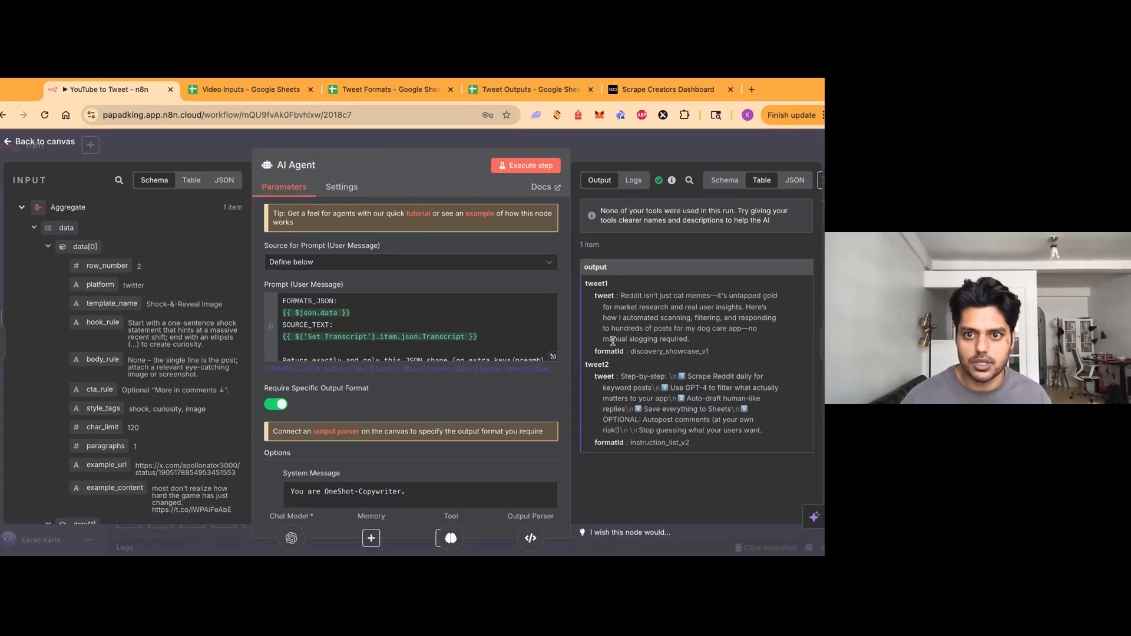
{"action": "key", "text": "Escape"}
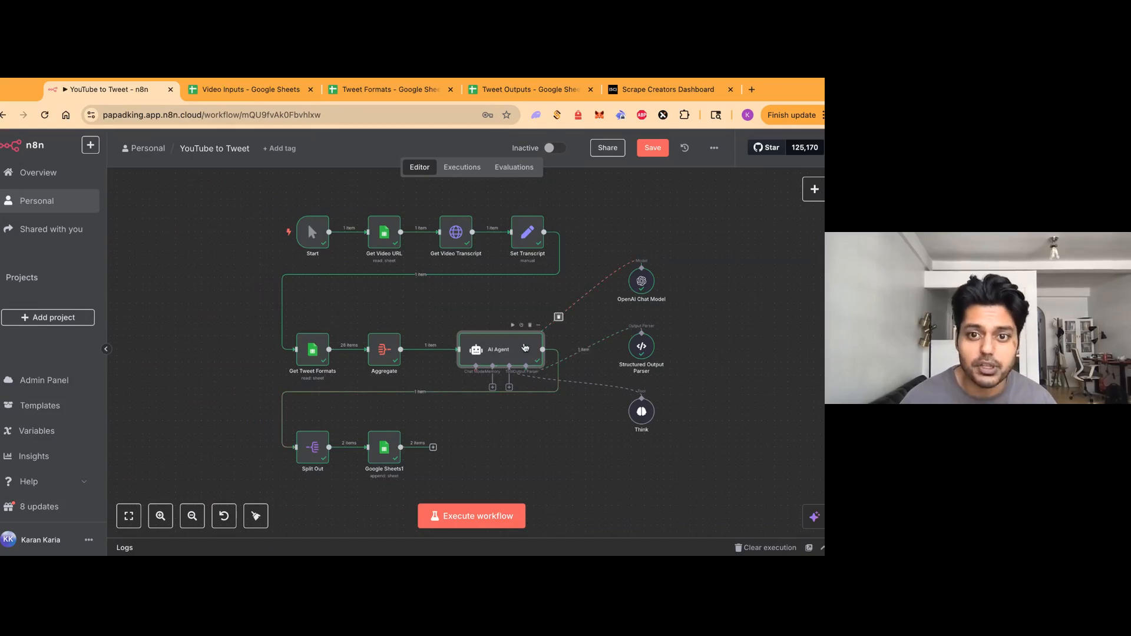
Open the Split Out node, inspect how it separates the output field into tweet and formatId rows, and close it.
{"action": "double_click", "coordinate": [309, 449]}
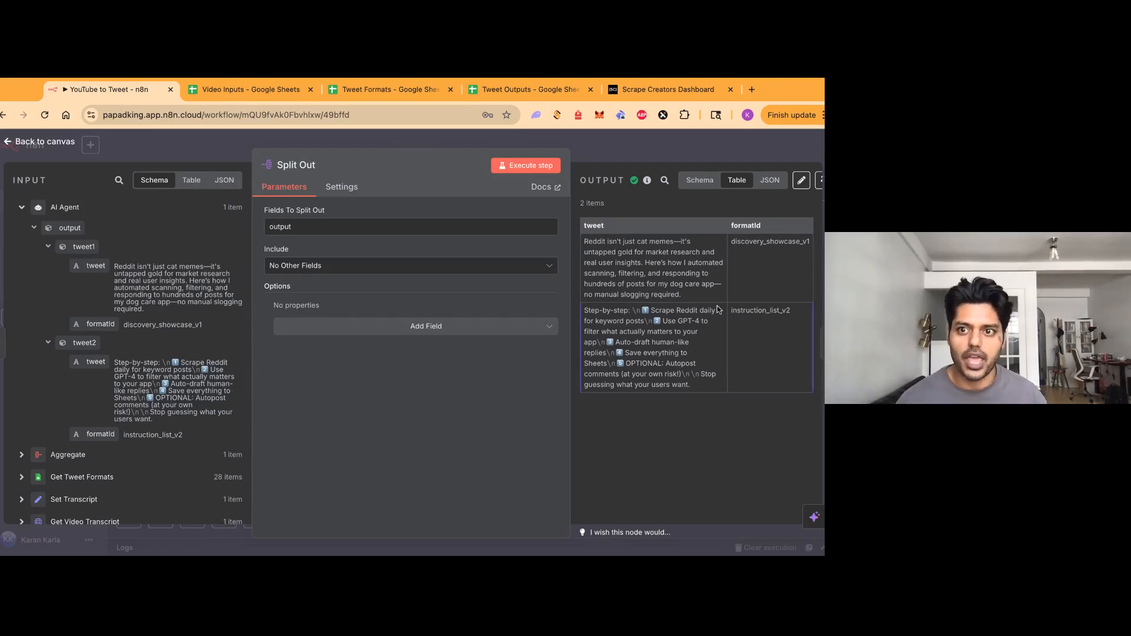
{"action": "left_click_drag", "start_coordinate": [801, 365], "coordinate": [795, 321]}
{"action": "left_click", "coordinate": [586, 236]}
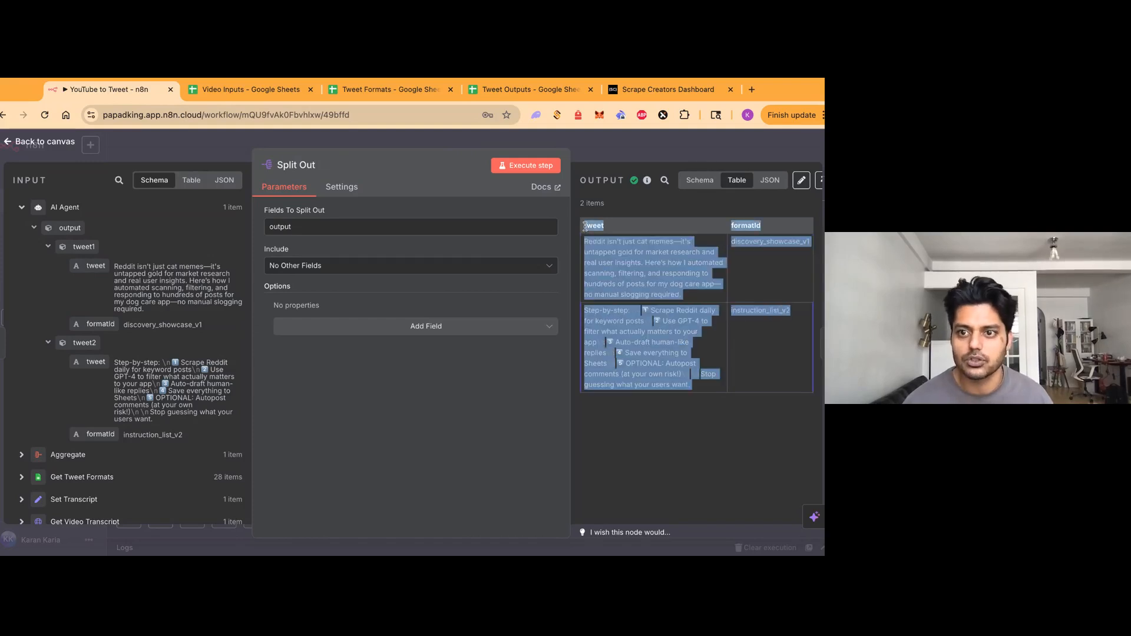
{"action": "left_click", "coordinate": [795, 321]}
{"action": "left_click", "coordinate": [744, 148]}
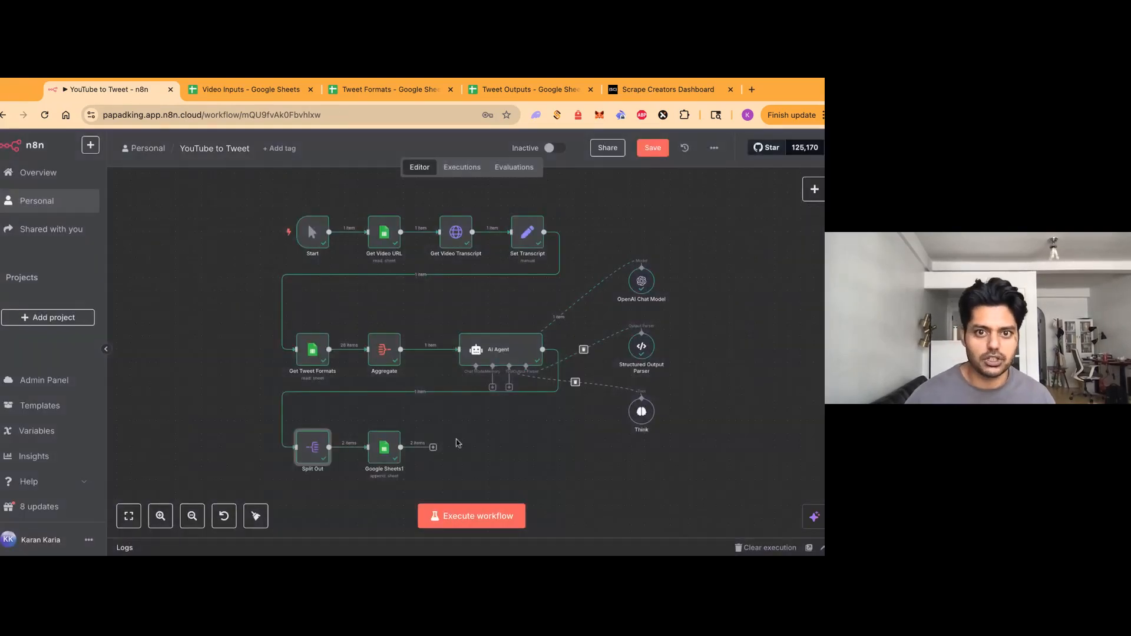
Open the Google Sheets1 node and check the items it receives from Split Out.
{"action": "scroll", "coordinate": [437, 443], "scroll_direction": "down", "scroll_amount": 1}
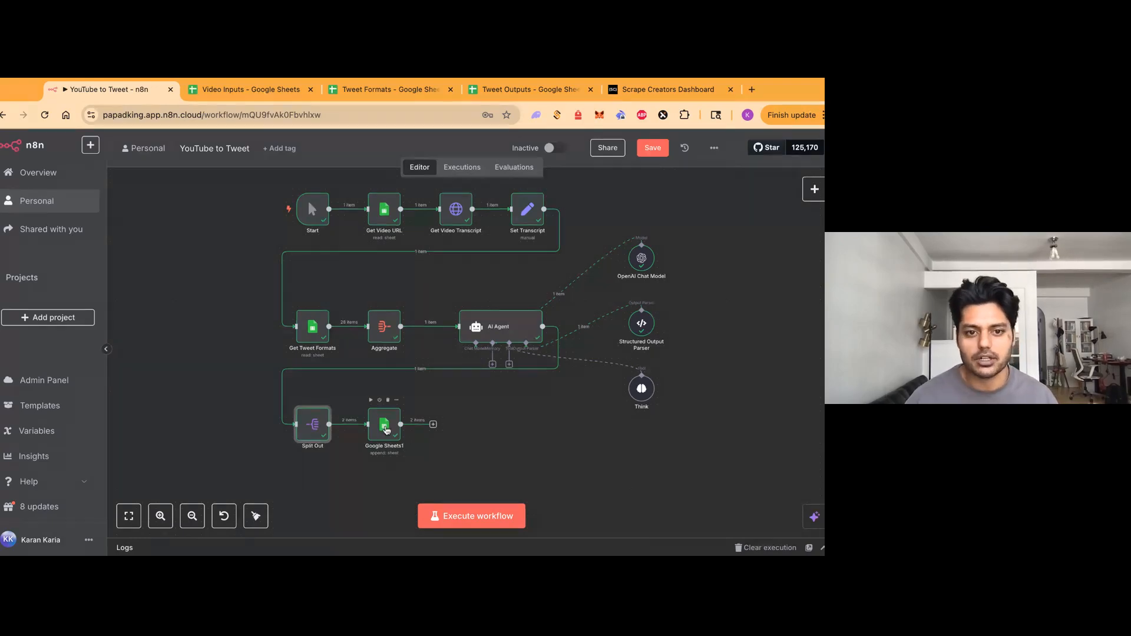
{"action": "double_click", "coordinate": [385, 430]}
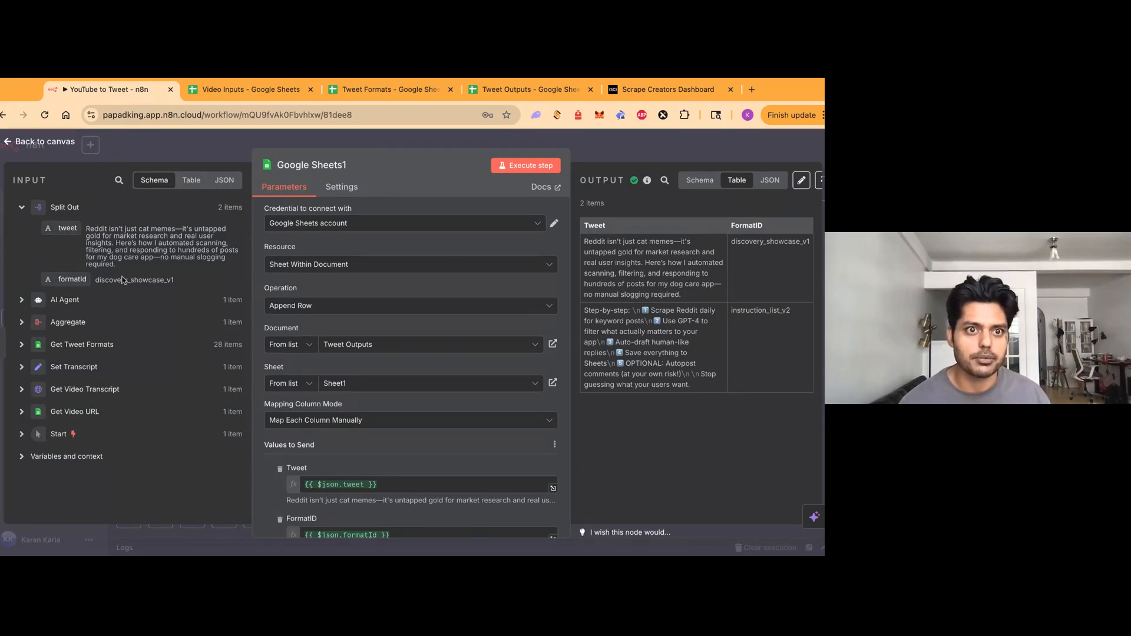
{"action": "left_click_drag", "start_coordinate": [218, 209], "coordinate": [233, 207]}
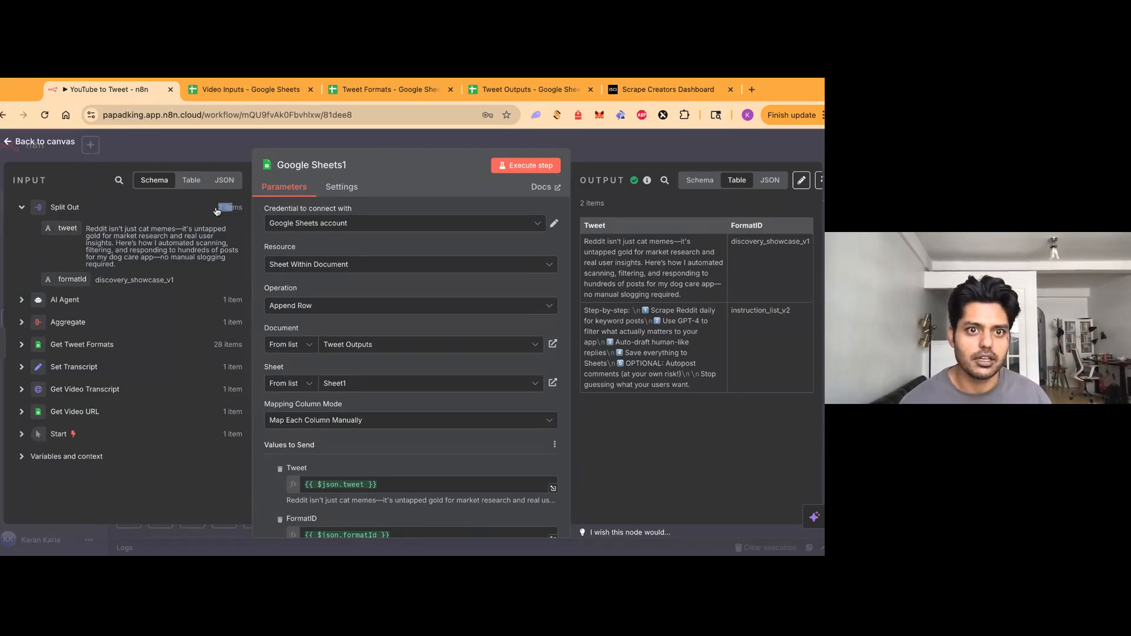
{"action": "left_click", "coordinate": [231, 211]}
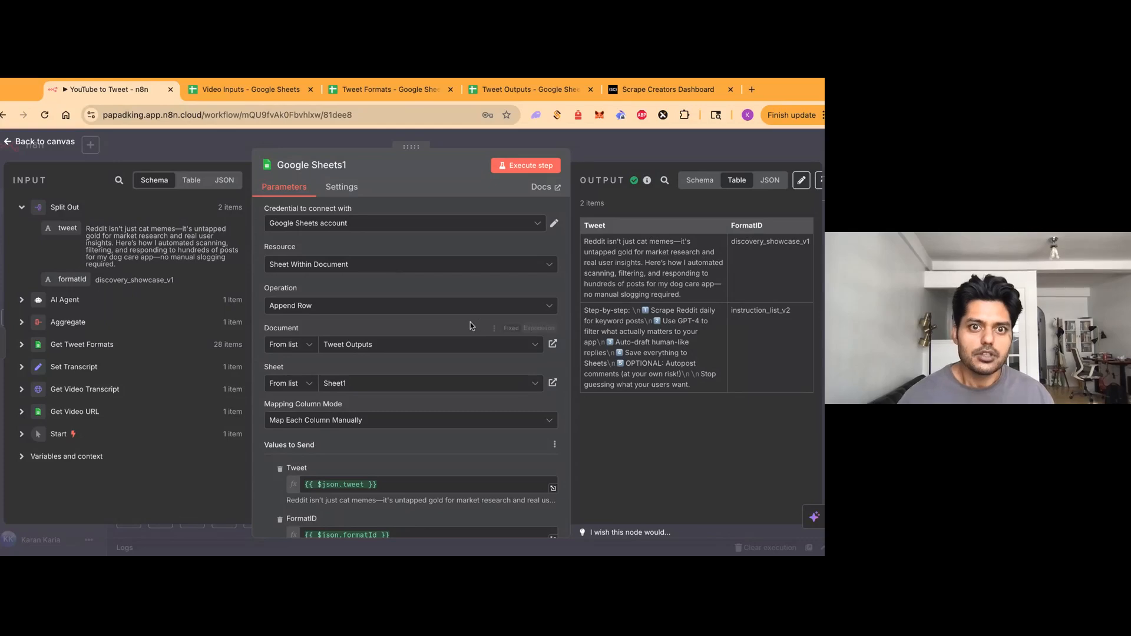
Review the operations available in the Google Sheets1 node, keeping Append Row selected.
{"action": "scroll", "coordinate": [470, 322], "scroll_direction": "down", "scroll_amount": 3}
{"action": "scroll", "coordinate": [470, 322], "scroll_direction": "up", "scroll_amount": 2}
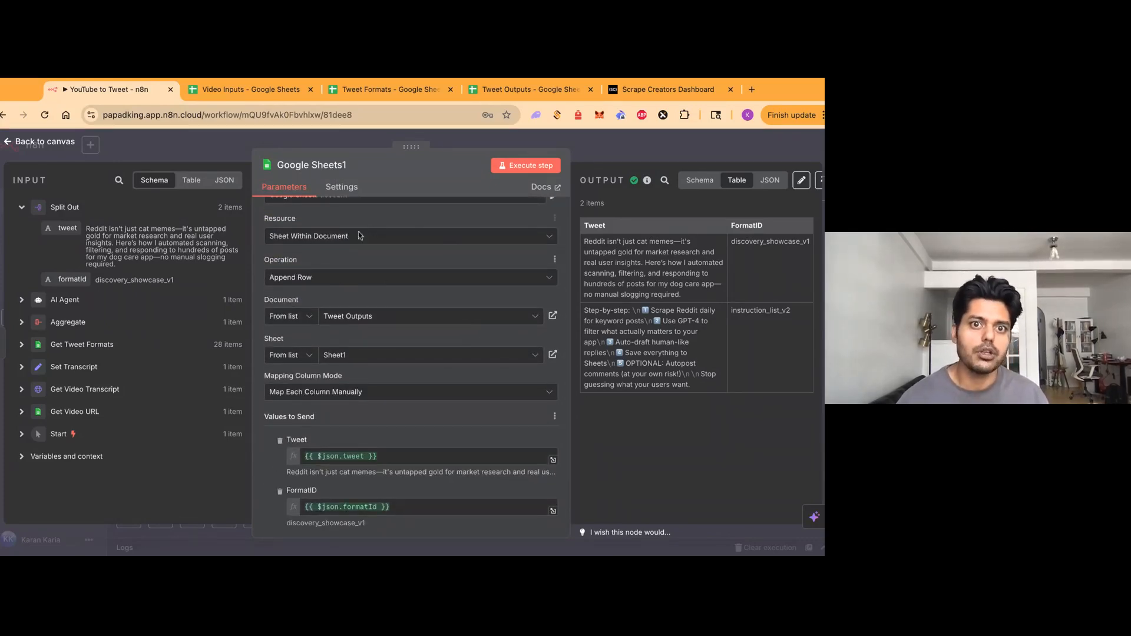
{"action": "left_click", "coordinate": [373, 279]}
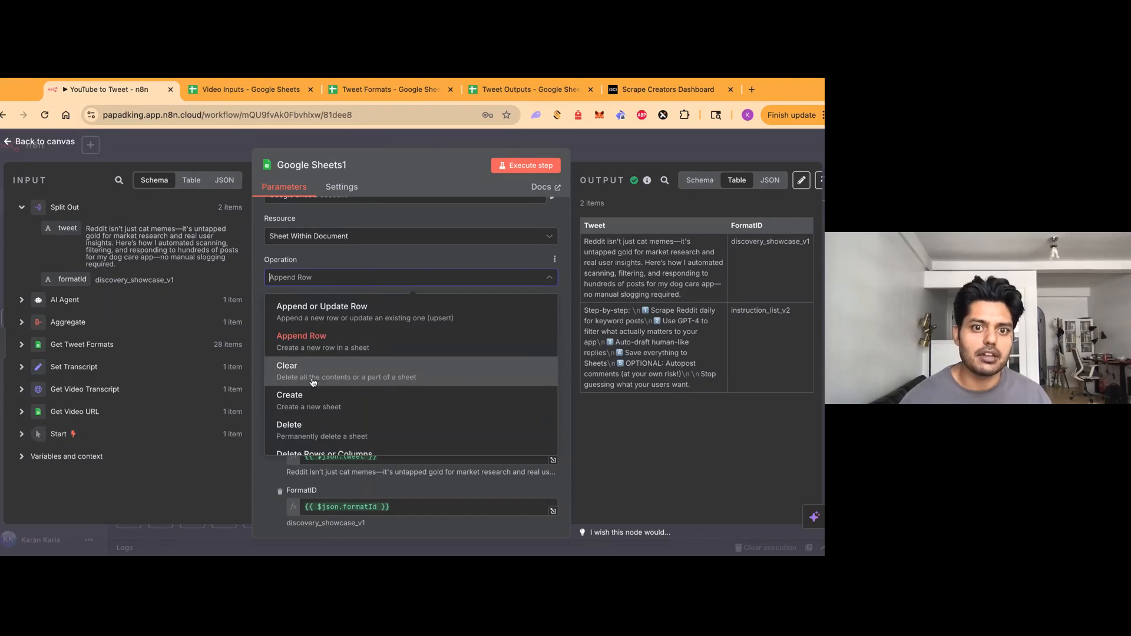
{"action": "scroll", "coordinate": [313, 382], "scroll_direction": "down", "scroll_amount": 3}
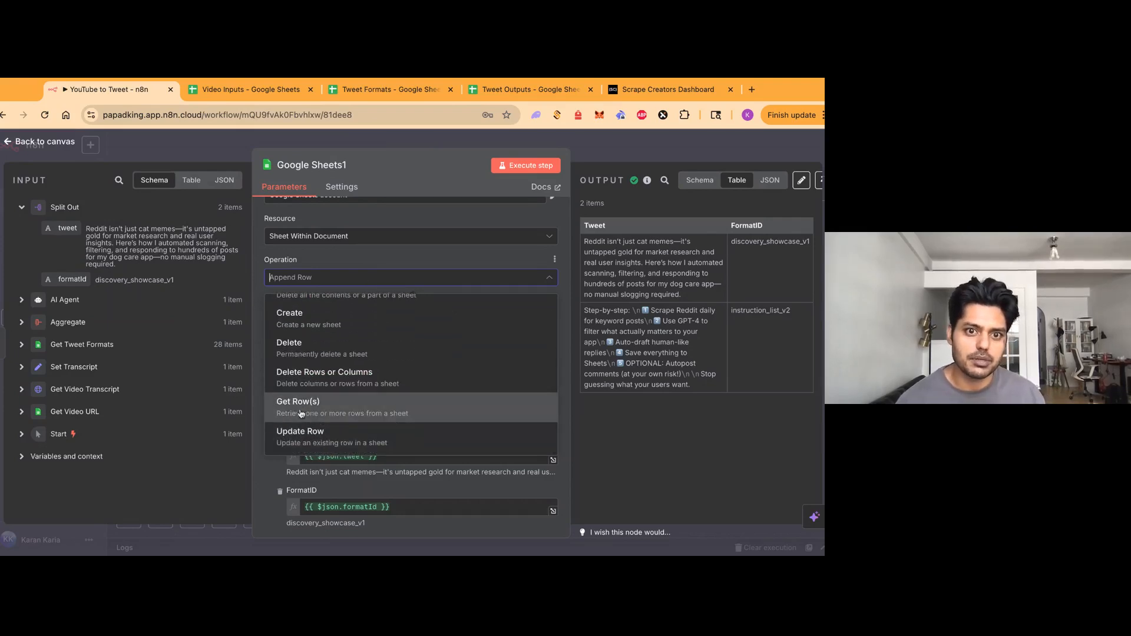
{"action": "scroll", "coordinate": [321, 383], "scroll_direction": "up", "scroll_amount": 3}
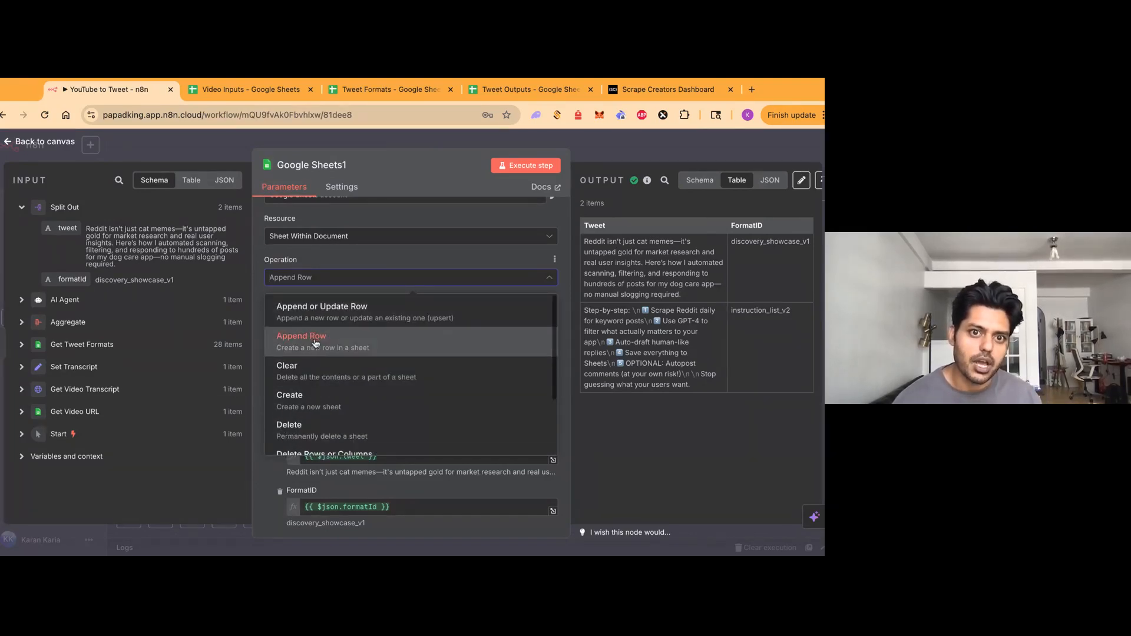
{"action": "left_click", "coordinate": [361, 257]}
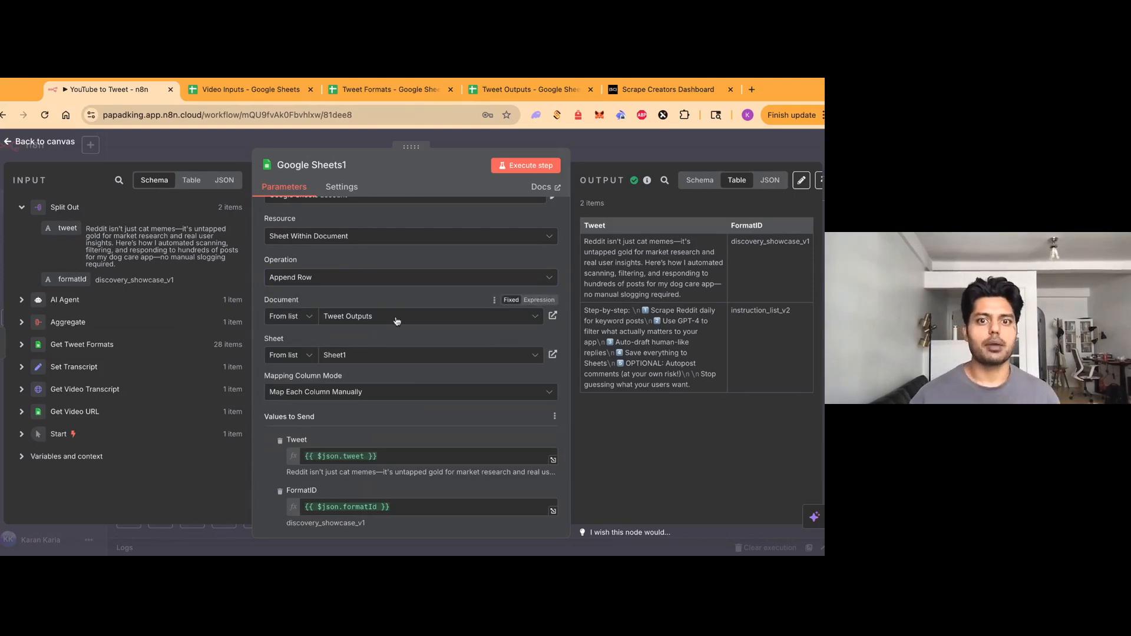
Compare the Tweet Outputs spreadsheet's columns with the Tweet and FormatID mappings in the Google Sheets1 node.
{"action": "left_click", "coordinate": [530, 90]}
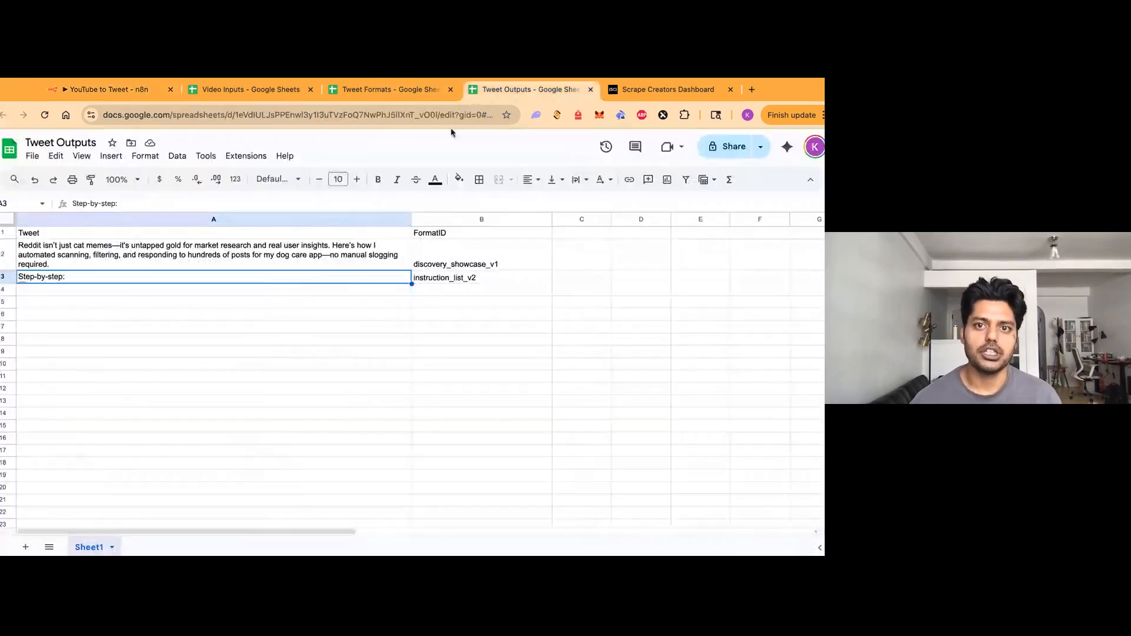
{"action": "left_click", "coordinate": [107, 89]}
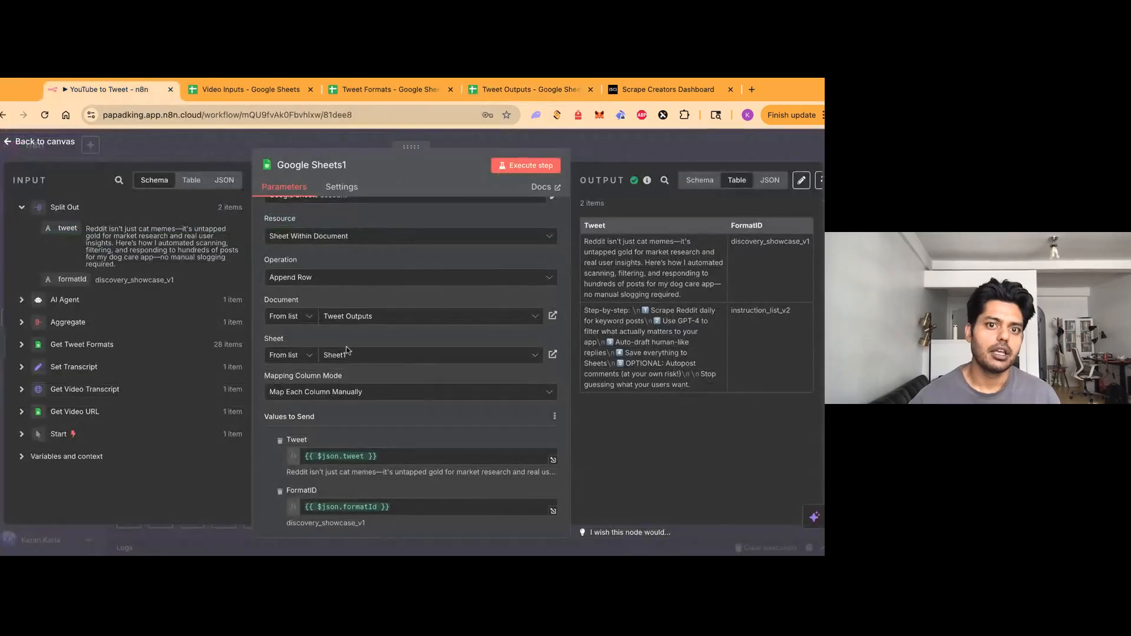
{"action": "scroll", "coordinate": [346, 269], "scroll_direction": "down", "scroll_amount": 4}
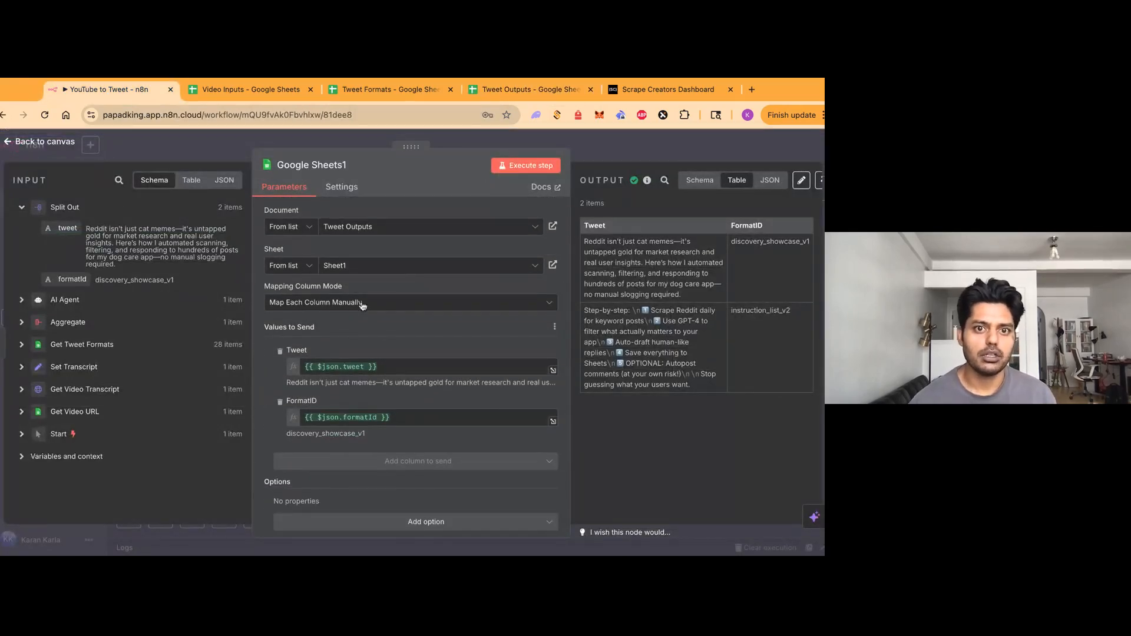
Review the mapping column modes, keep Map Each Column Manually, compare the tweet and formatId mappings with the output, and close the Google Sheets1 node.
{"action": "left_click", "coordinate": [338, 303]}
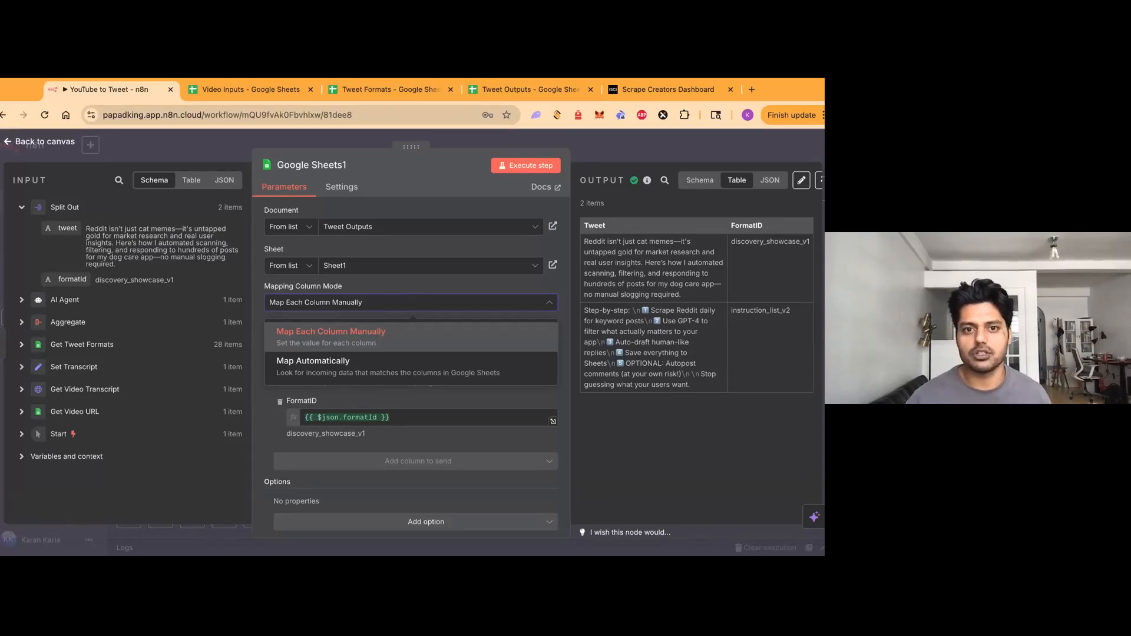
{"action": "left_click", "coordinate": [409, 299]}
{"action": "scroll", "coordinate": [409, 299], "scroll_direction": "down", "scroll_amount": 1}
{"action": "scroll", "coordinate": [395, 382], "scroll_direction": "down", "scroll_amount": 1}
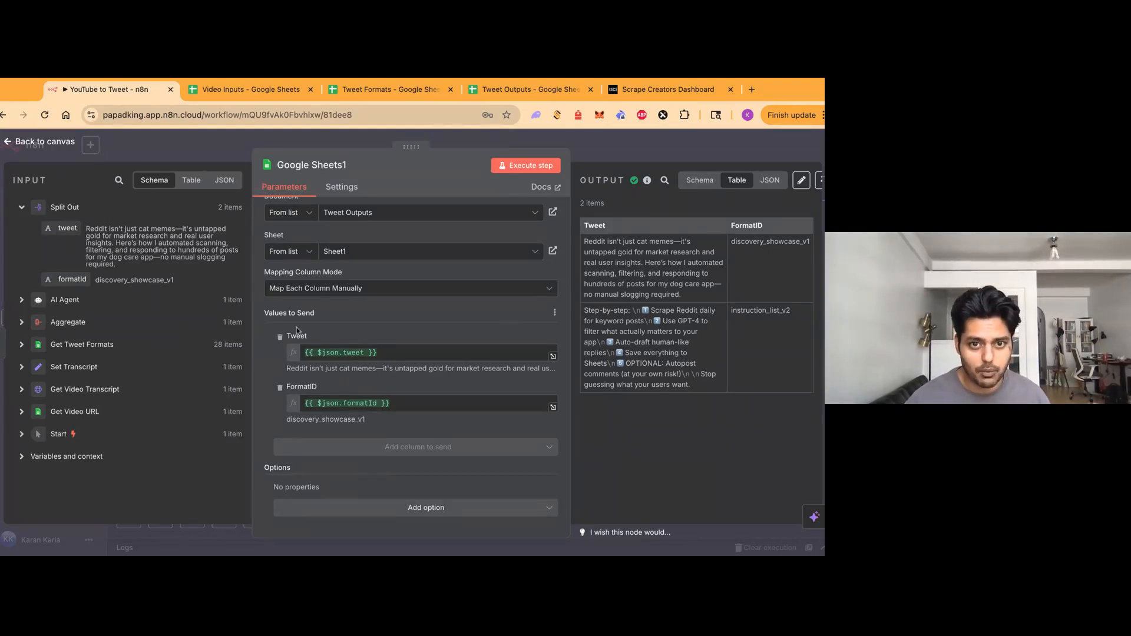
{"action": "left_click_drag", "start_coordinate": [52, 222], "coordinate": [95, 236]}
{"action": "left_click_drag", "start_coordinate": [74, 281], "coordinate": [157, 287]}
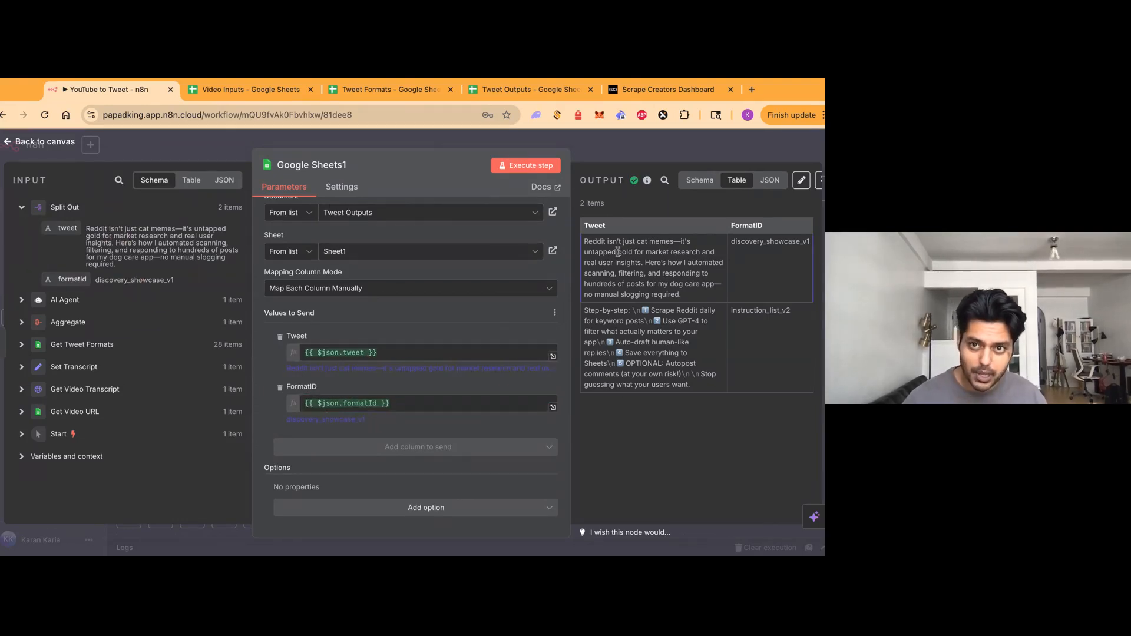
{"action": "key", "text": "Escape"}
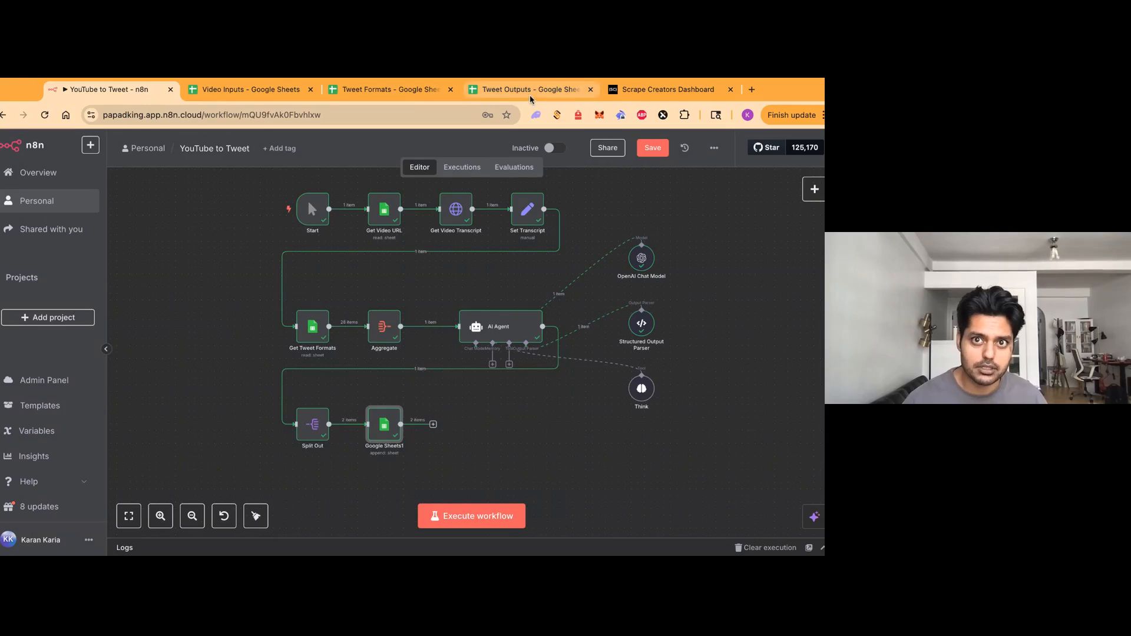
Inspect the generated tweets and their format IDs in the Tweet Outputs spreadsheet, and return to the n8n workflow.
{"action": "left_click", "coordinate": [530, 96]}
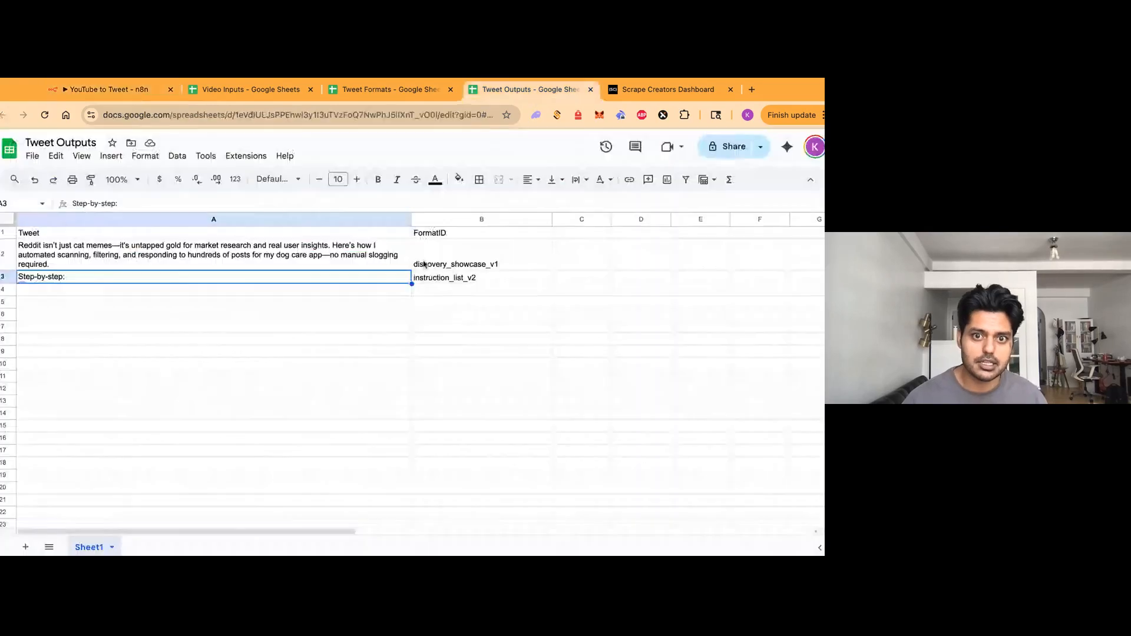
{"action": "left_click", "coordinate": [466, 277]}
{"action": "left_click", "coordinate": [211, 266]}
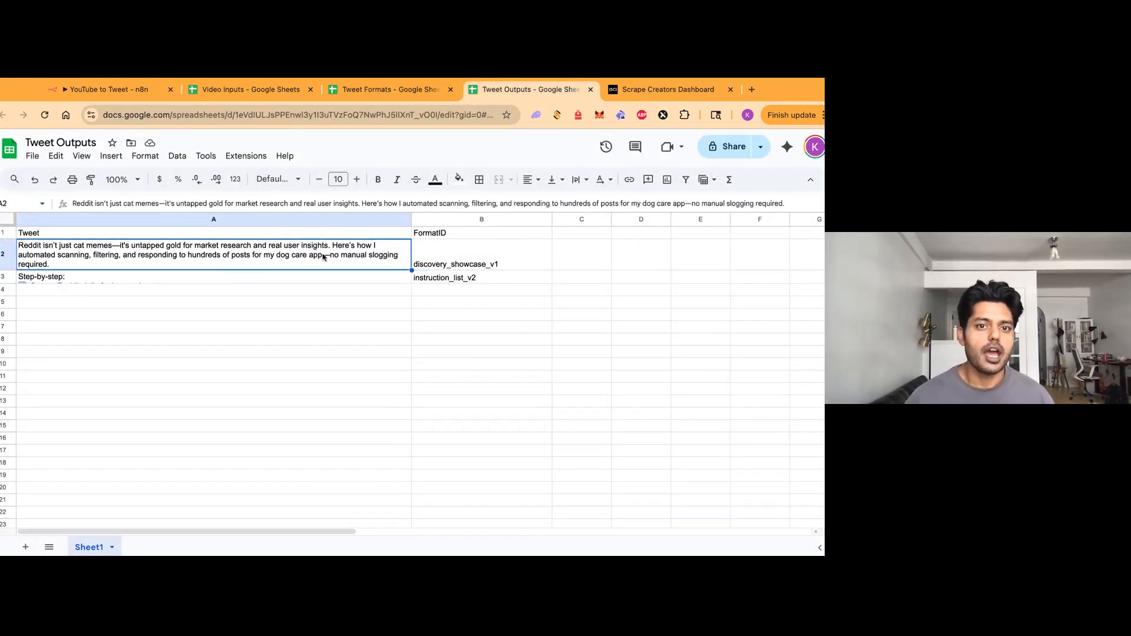
{"action": "left_click", "coordinate": [486, 277]}
{"action": "left_click", "coordinate": [106, 89]}
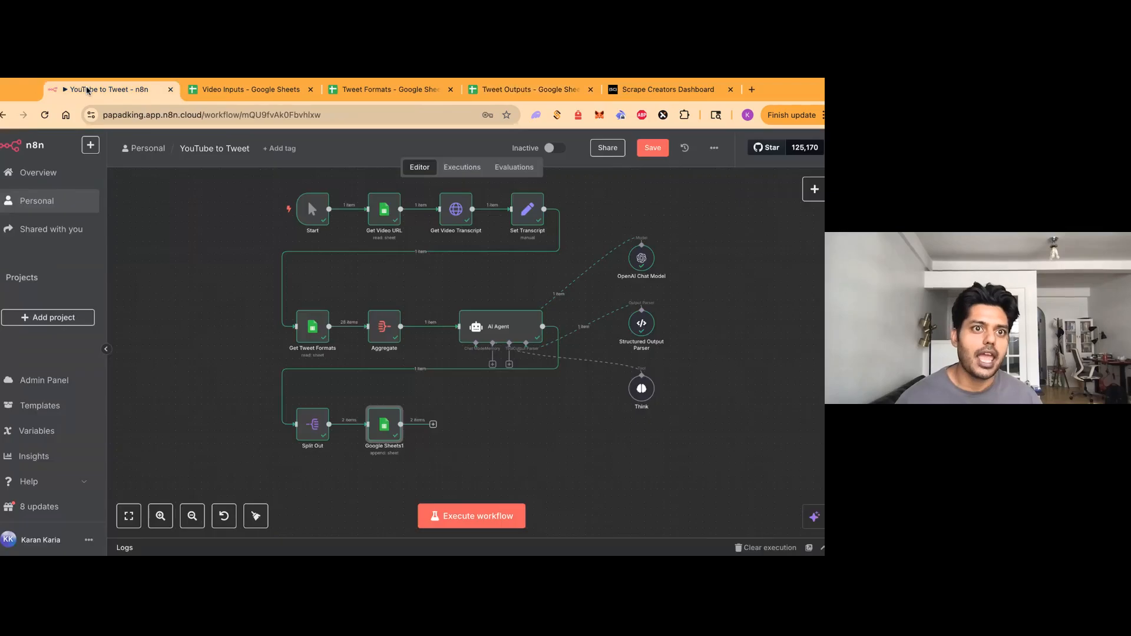
Open the YouTube Studio channel content page in a new browser tab, and return to the n8n workflow.
{"action": "left_click", "coordinate": [751, 90]}
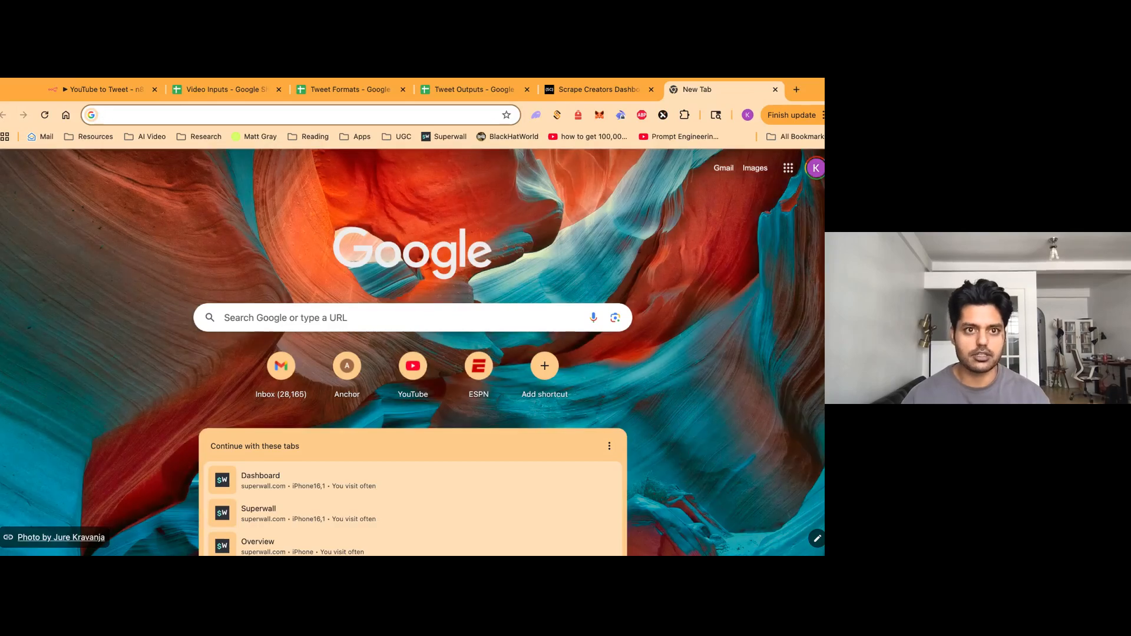
{"action": "type", "text": "chan"}
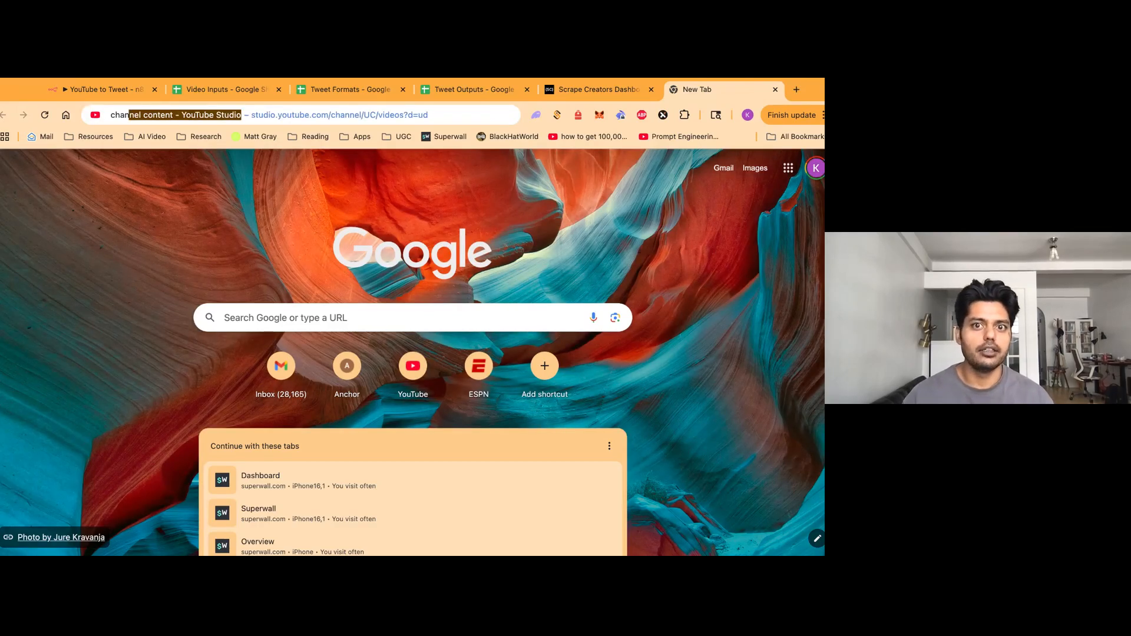
{"action": "key", "text": "Return"}
{"action": "left_click", "coordinate": [101, 99]}
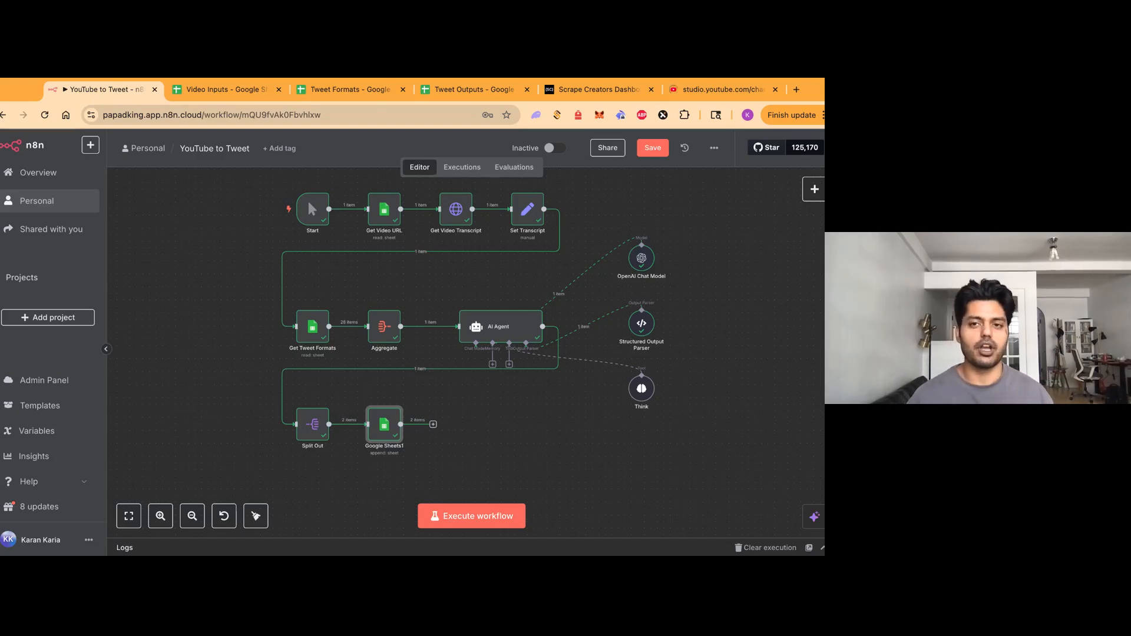
{"action": "left_click", "coordinate": [740, 94]}
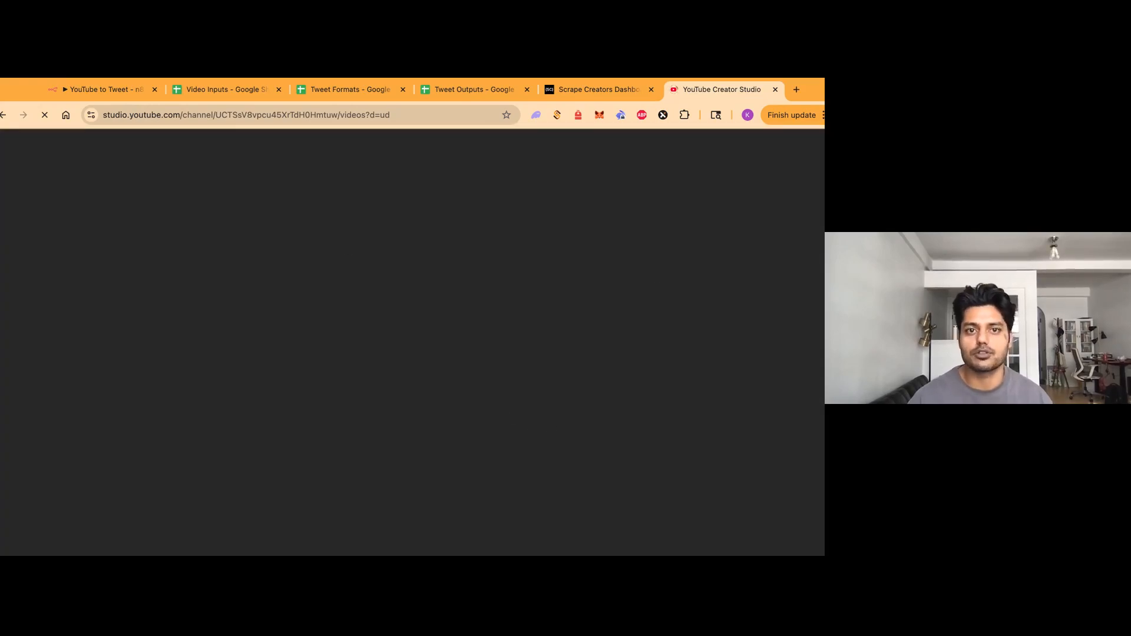
{"action": "left_click", "coordinate": [82, 90]}
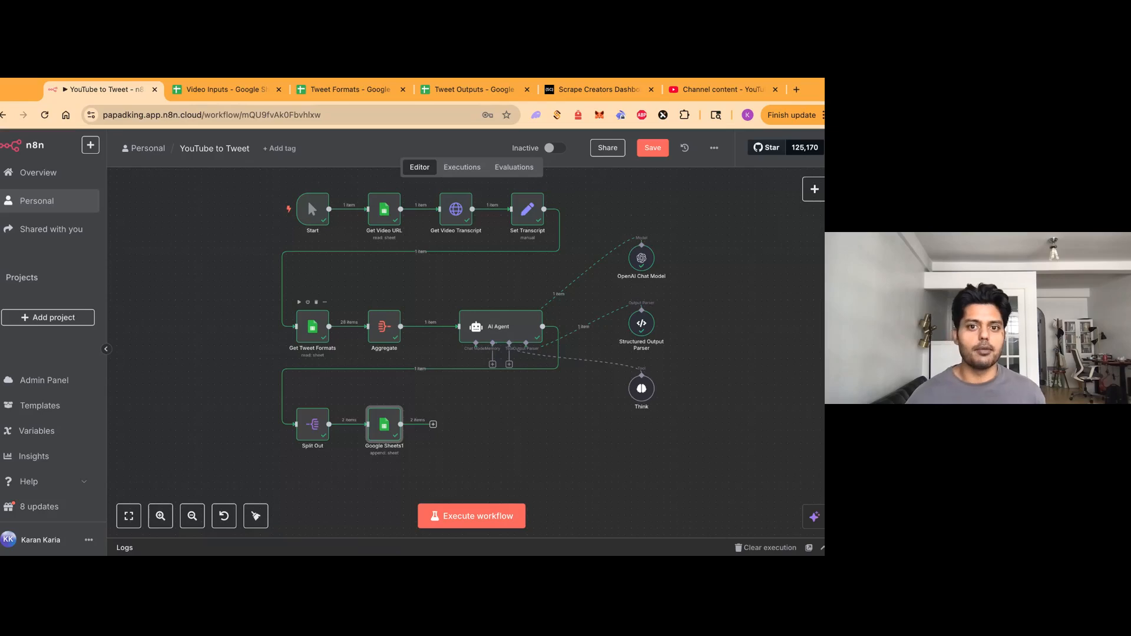
Save the YouTube to Tweet workflow and clear the node selection on the canvas.
{"action": "left_click", "coordinate": [653, 148]}
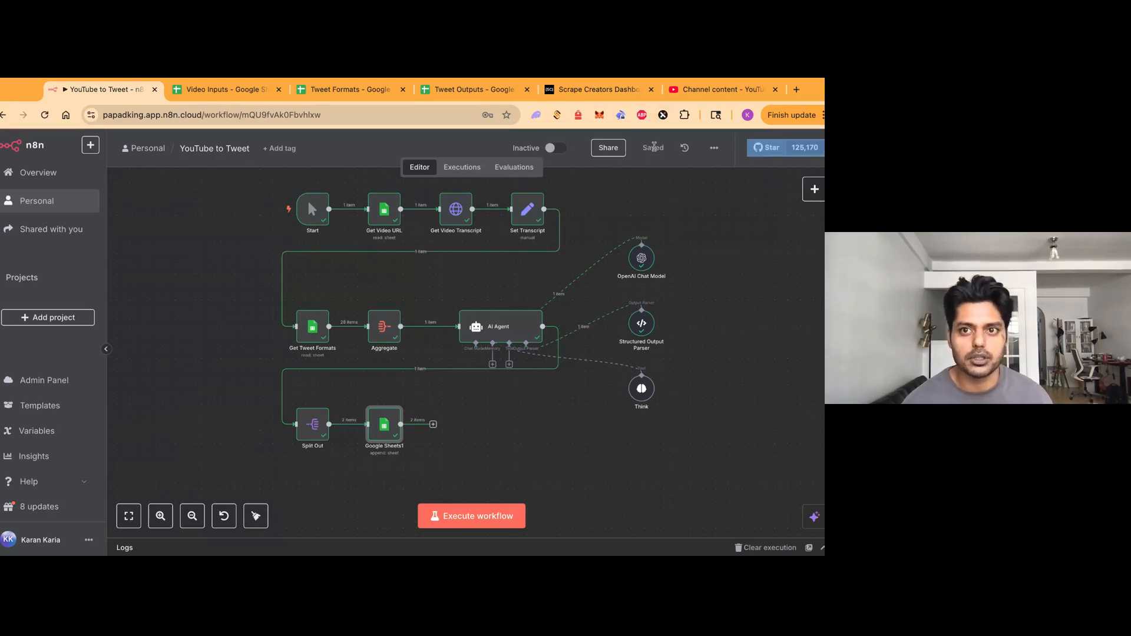
{"action": "left_click", "coordinate": [757, 288]}
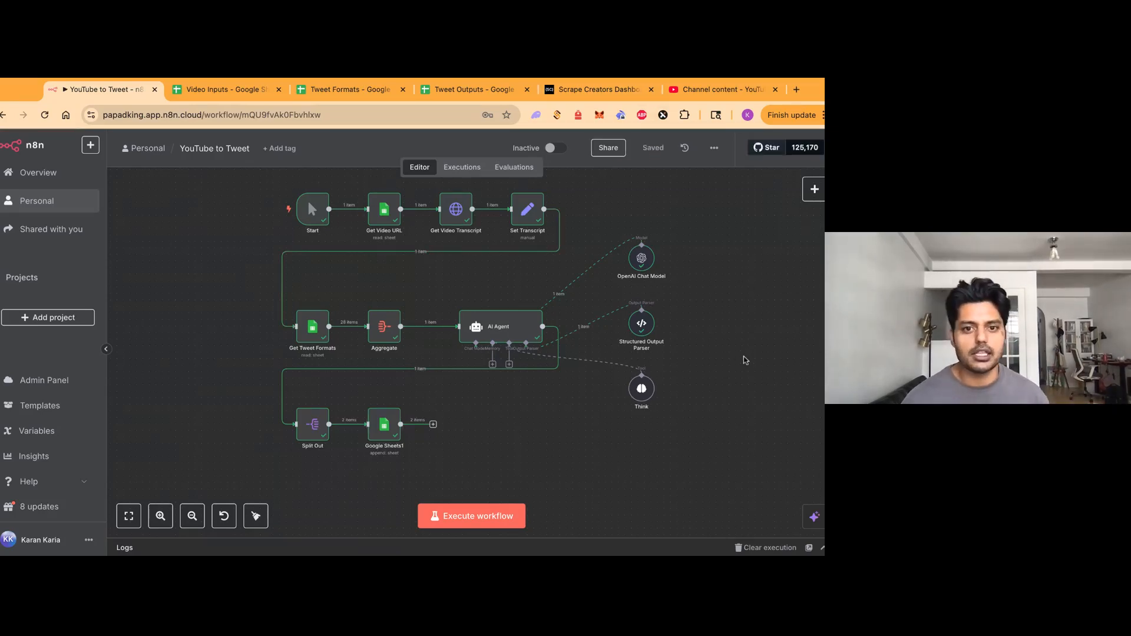
{"action": "scroll", "coordinate": [745, 358], "scroll_direction": "up", "scroll_amount": 1}
{"action": "scroll", "coordinate": [745, 360], "scroll_direction": "right", "scroll_amount": 1}
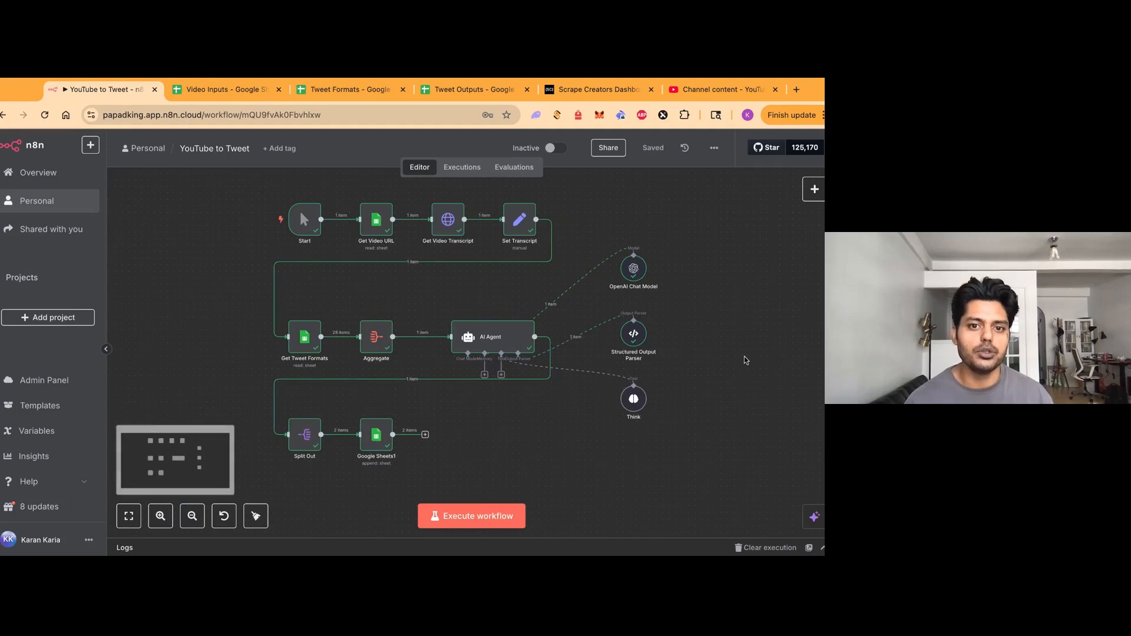
{"action": "scroll", "coordinate": [745, 360], "scroll_direction": "up", "scroll_amount": 1}
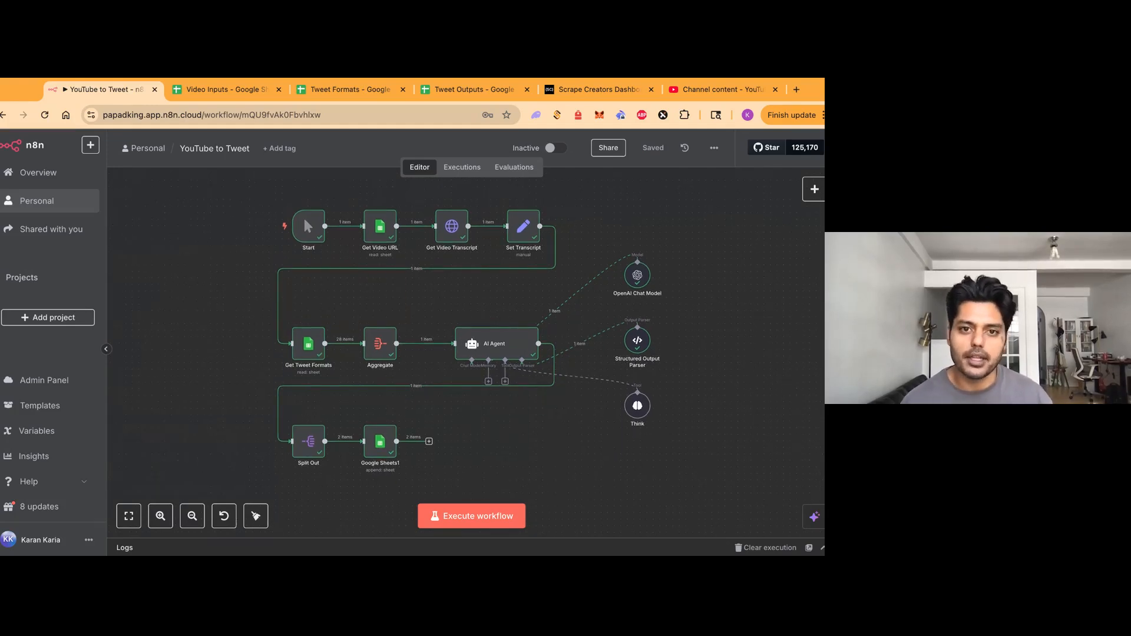
{"action": "scroll", "coordinate": [389, 352], "scroll_direction": "up", "scroll_amount": 1}
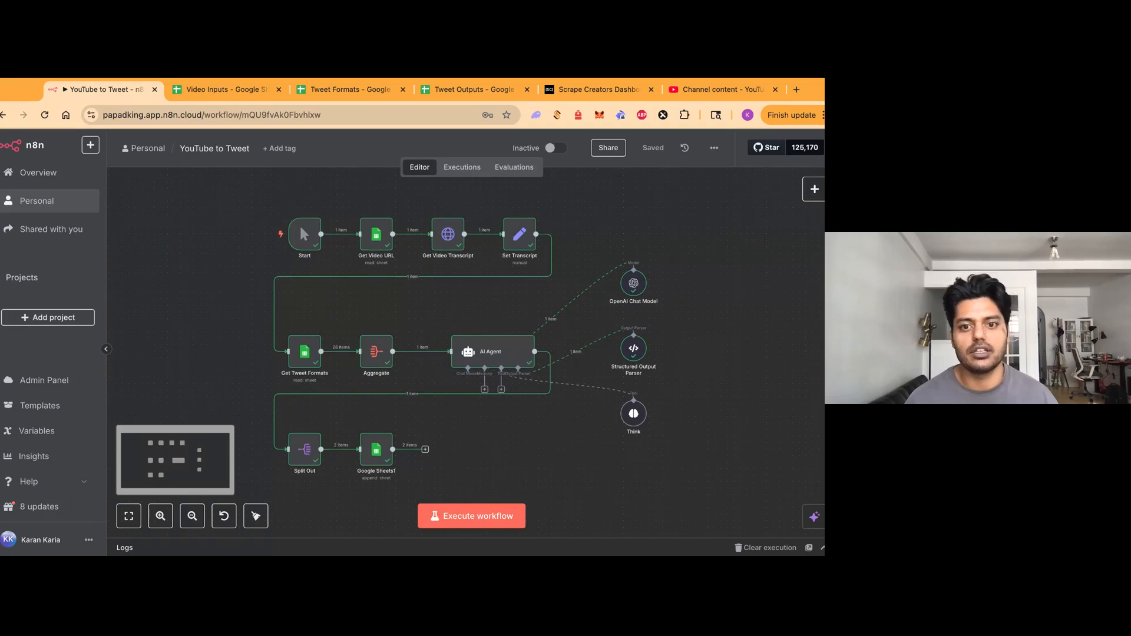